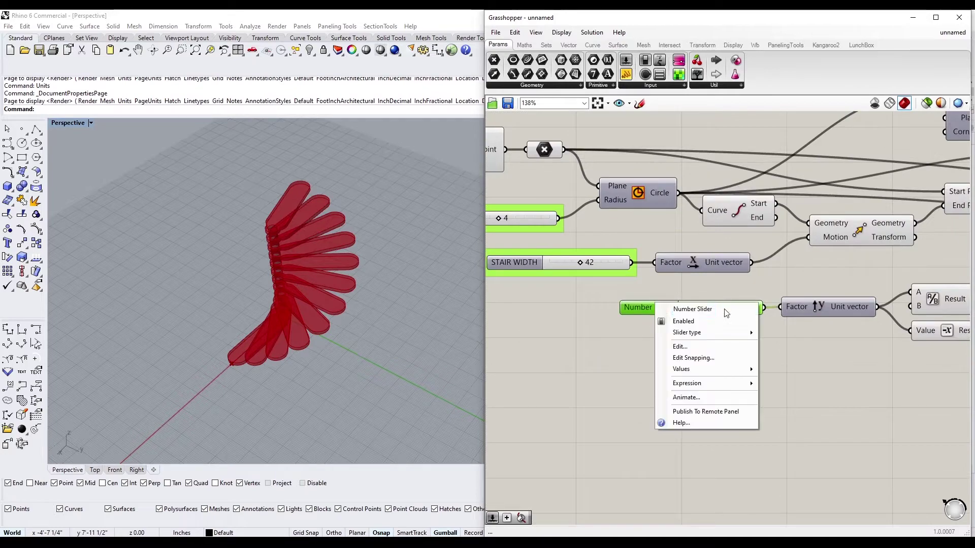
# - Rename the slider feeding the Unit Y vector as TREAD LENGTH
pyautogui.write('TREAD LENGTH')
pyautogui.press('Return')
pyautogui.scroll(-3, 590, 396)
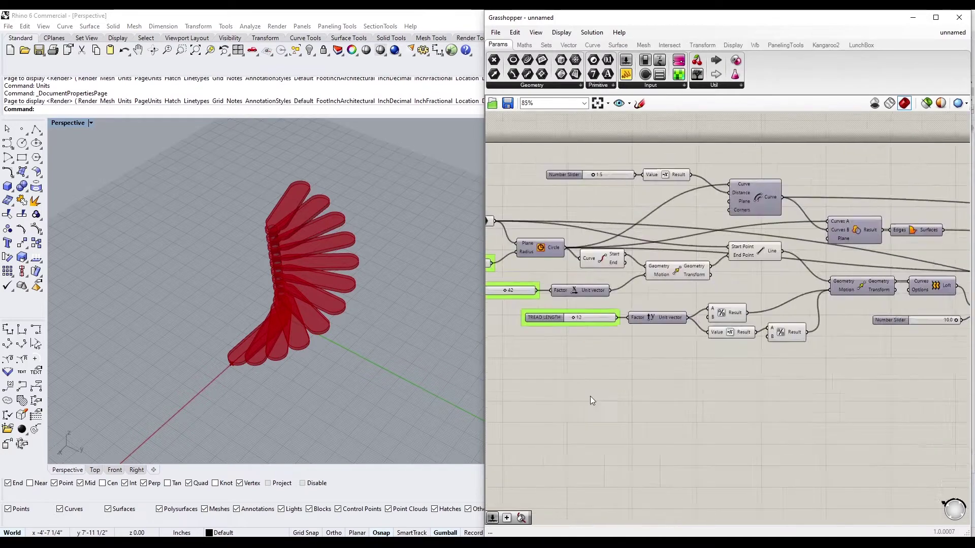
# - Rename the slider feeding the Negative component of the circle offset as PIPE THICKNESS
pyautogui.scroll(4, 581, 257)
pyautogui.rightClick(581, 258)
pyautogui.write('PIPE DIAMETER')
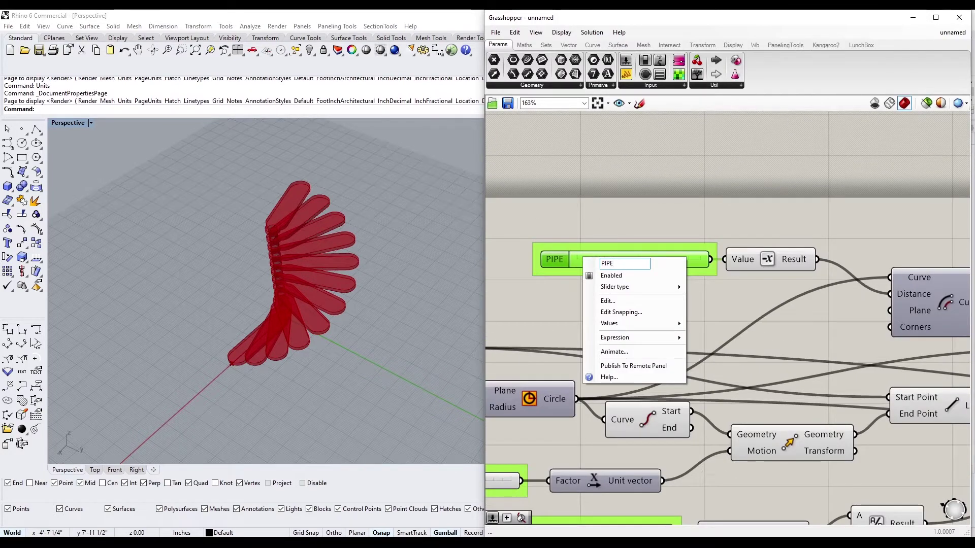
pyautogui.press('Return')
# - Rename the slider feeding the Fillet component's radius as FILLET
pyautogui.scroll(-3, 592, 257)
pyautogui.scroll(2, 770, 318)
pyautogui.rightClick(701, 303)
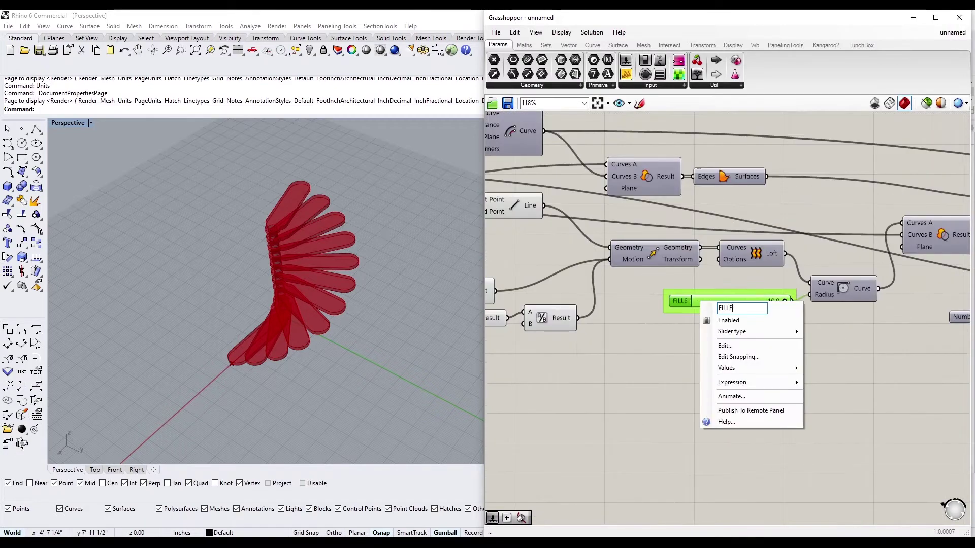
pyautogui.press('Return')
# - Rename the slider driving the extrusion's Unit Z direction as TREAD THICKNESS
pyautogui.scroll(-3, 699, 327)
pyautogui.scroll(2, 675, 315)
pyautogui.scroll(1, 675, 314)
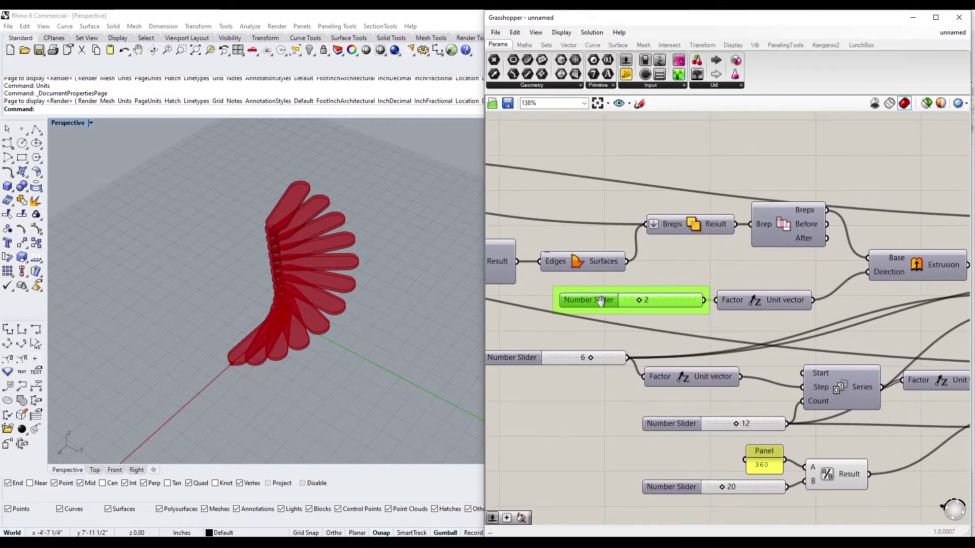
pyautogui.rightClick(604, 301)
pyautogui.write('TREAD THICKNESS')
pyautogui.press('Return')
# - Rename the slider feeding the Unit Z vector of the step series as TREAD HEIGHT
pyautogui.scroll(-3, 556, 328)
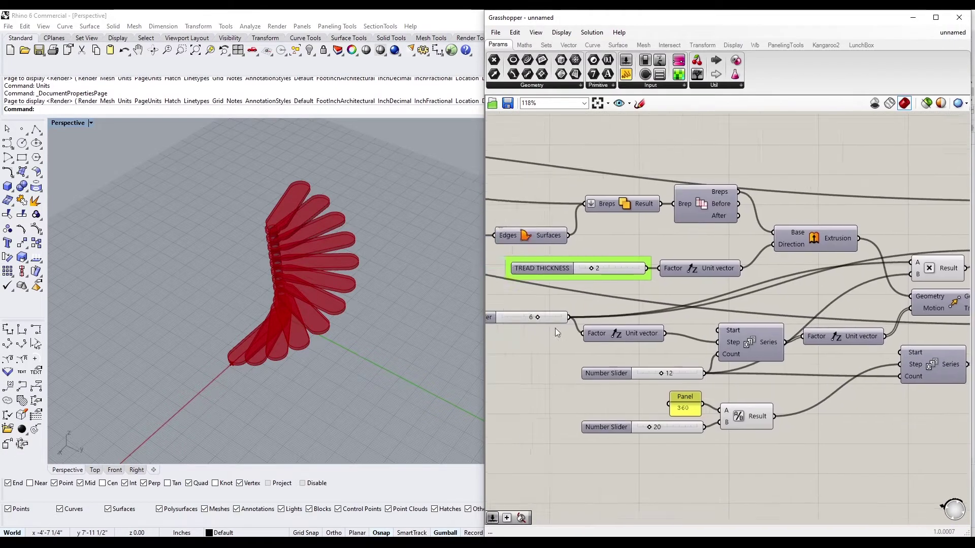
pyautogui.scroll(3, 560, 318)
pyautogui.rightClick(552, 325)
pyautogui.write('TREAD HEIGHT')
pyautogui.press('Return')
pyautogui.scroll(-3, 608, 329)
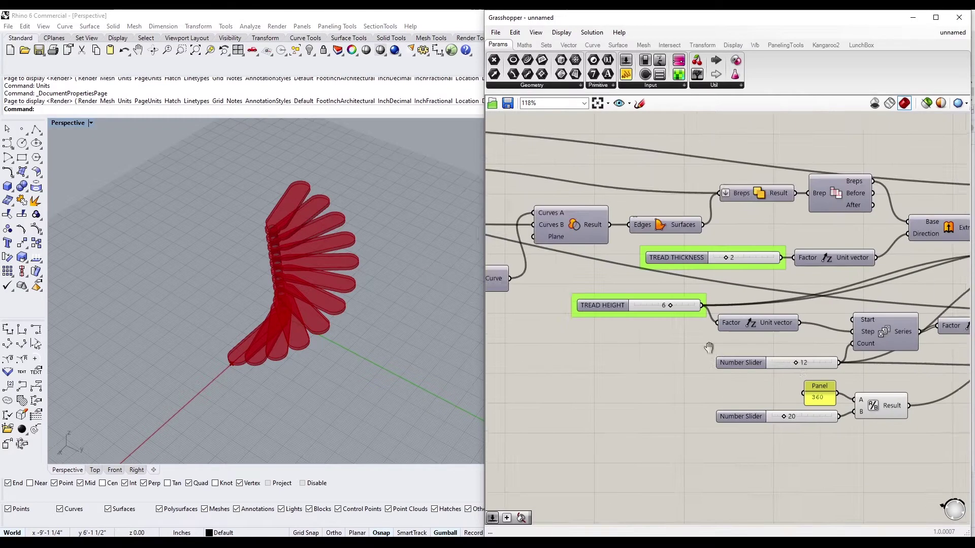
# - Rename the slider feeding the Count inputs of the Series components as NUMBER OF TREADS
pyautogui.scroll(3, 607, 329)
pyautogui.rightClick(671, 328)
pyautogui.write('NUMBER OF TREADS')
pyautogui.press('Return')
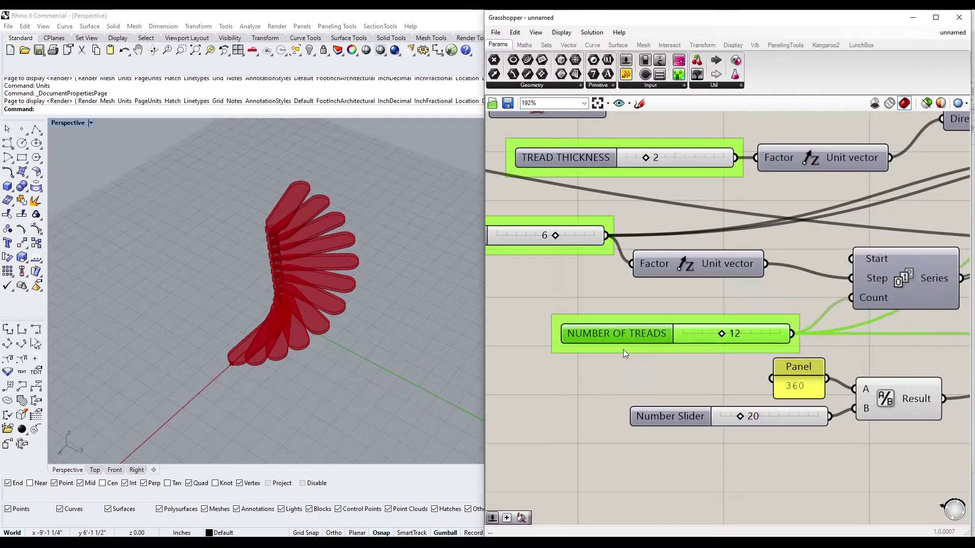
# - Set the slider that divides the 360 panel to 30 and rename it ROTATION
pyautogui.scroll(-3, 623, 350)
pyautogui.scroll(5, 616, 368)
pyautogui.moveTo(676, 373)
pyautogui.mouseDown()
pyautogui.moveTo(659, 372)
pyautogui.moveTo(671, 370)
pyautogui.mouseUp()
pyautogui.scroll(-2, 671, 370)
pyautogui.rightClick(589, 350)
pyautogui.write('ROTATION')
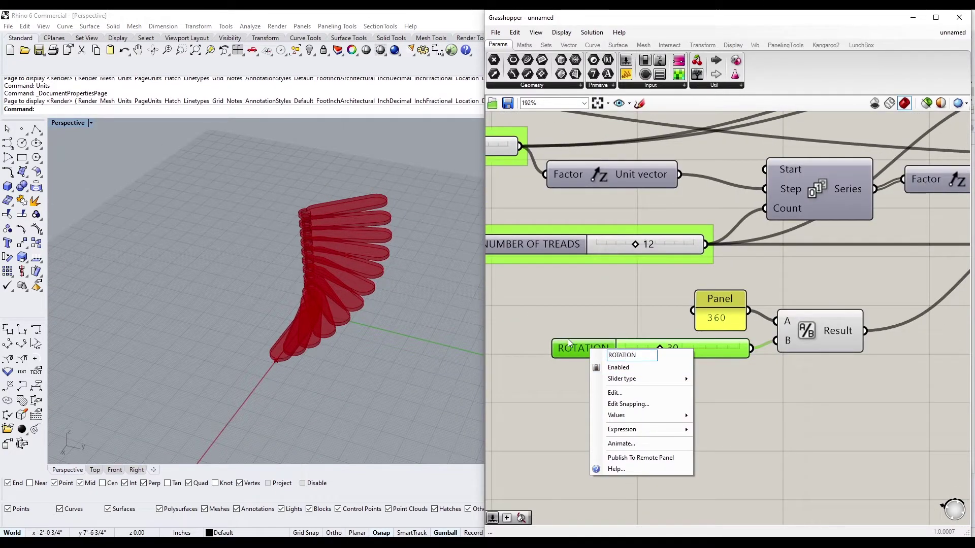
pyautogui.press('Return')
# - Set the BASE PIPE slider to 10 and the STAIR WIDTH slider to 41
pyautogui.scroll(-8, 565, 368)
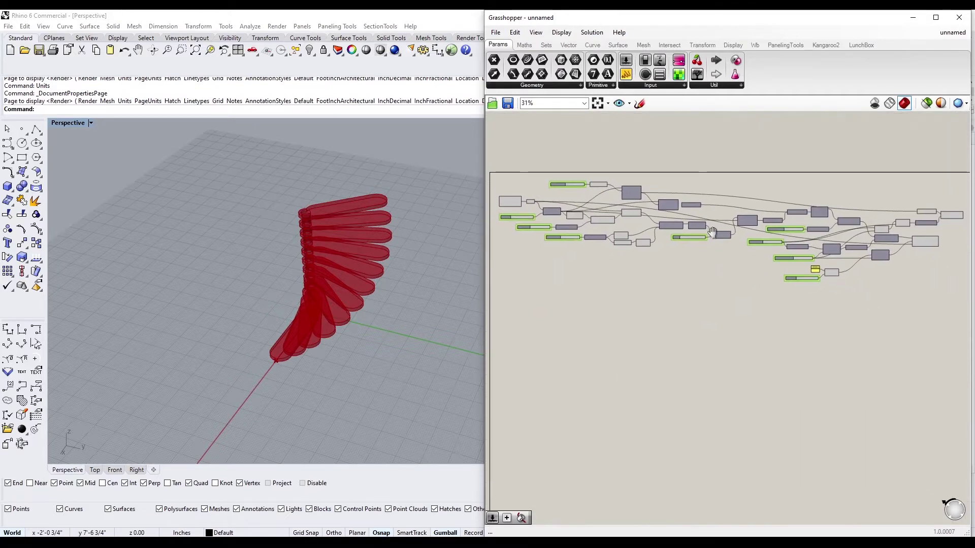
pyautogui.scroll(8, 660, 258)
pyautogui.moveTo(639, 251); pyautogui.dragTo(667, 255)
pyautogui.scroll(2, 751, 325)
pyautogui.moveTo(731, 308); pyautogui.dragTo(750, 308)
pyautogui.scroll(-4, 754, 308)
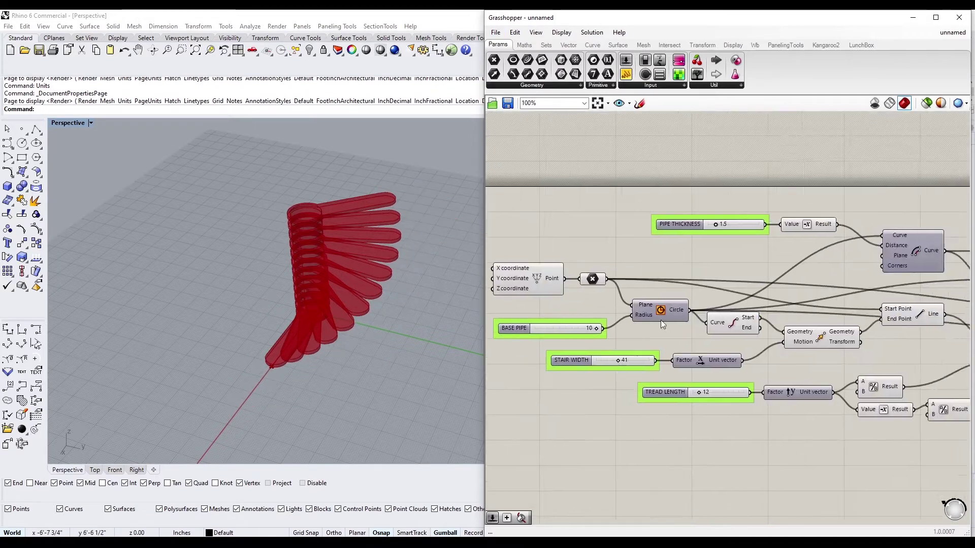
# - Set the TREAD LENGTH slider to 11
pyautogui.scroll(2, 660, 320)
pyautogui.scroll(2, 590, 349)
pyautogui.moveTo(590, 349); pyautogui.dragTo(626, 344)
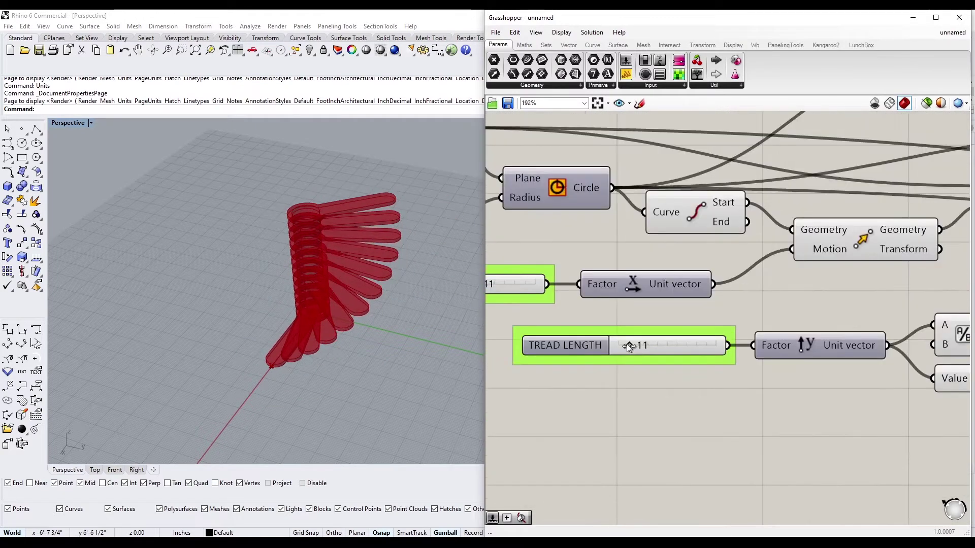
pyautogui.scroll(-2, 626, 344)
pyautogui.scroll(2, 876, 330)
pyautogui.scroll(-2, 876, 330)
pyautogui.scroll(1, 888, 365)
pyautogui.moveTo(790, 352); pyautogui.dragTo(732, 367)
pyautogui.scroll(-2, 711, 358)
pyautogui.scroll(2, 747, 331)
pyautogui.doubleClick(747, 331)
pyautogui.scroll(-1, 694, 328)
pyautogui.scroll(2, 694, 329)
pyautogui.doubleClick(679, 348)
pyautogui.press('Return')
pyautogui.scroll(-2, 679, 349)
pyautogui.scroll(2, 712, 367)
pyautogui.scroll(1, 645, 390)
pyautogui.scroll(-5, 645, 390)
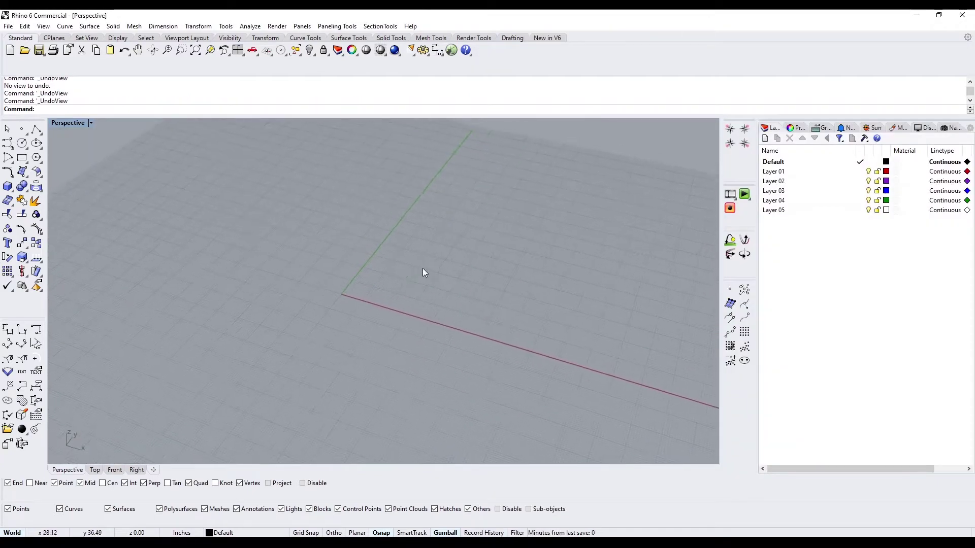
# - Launch Grasshopper from the empty Rhino model and confirm inches as the document units
pyautogui.click(451, 49)
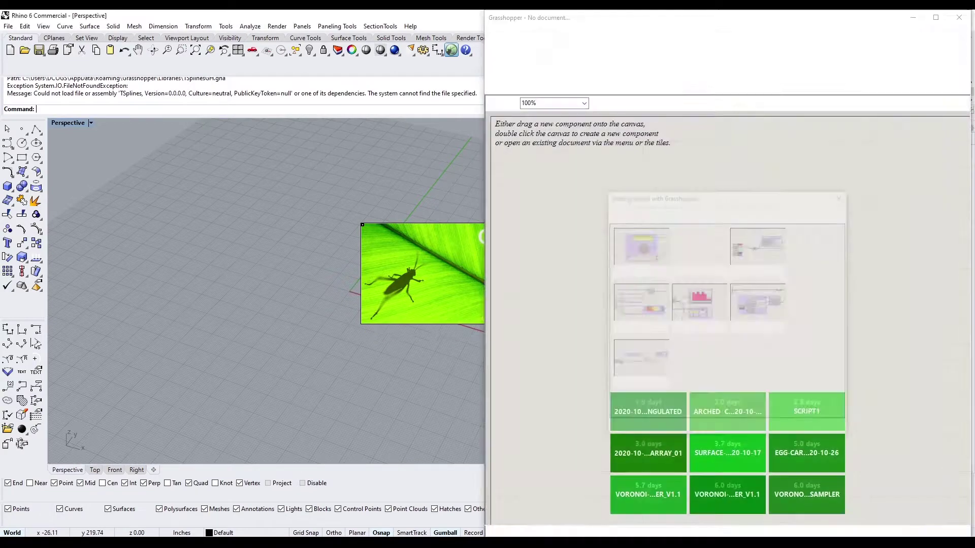
pyautogui.click(333, 213)
pyautogui.moveTo(333, 218); pyautogui.dragTo(411, 309, button='right')
pyautogui.write('Units')
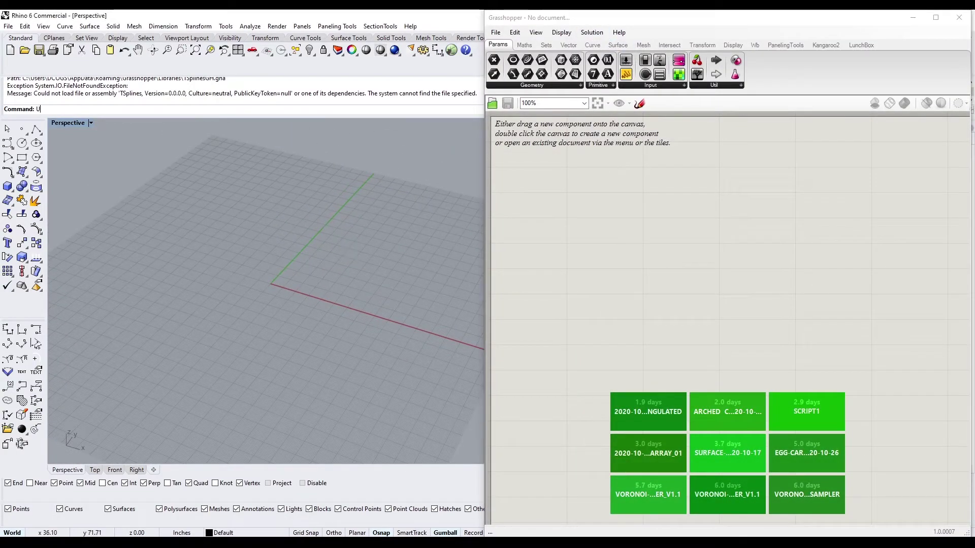
pyautogui.press('Return')
pyautogui.press('Return')
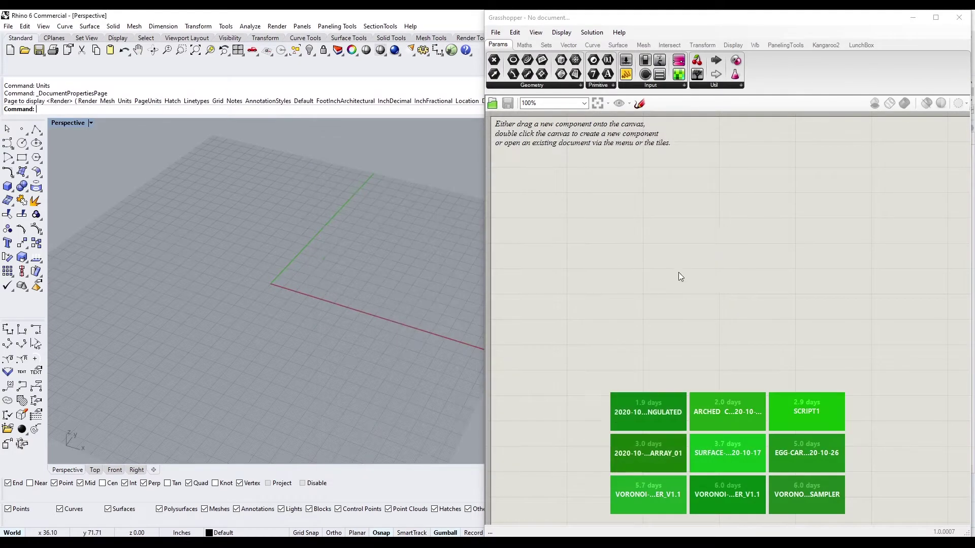
# - Add a Circle component and connect a number slider of 6 to its Radius input
pyautogui.doubleClick(678, 272)
pyautogui.write('circle')
pyautogui.press('Return')
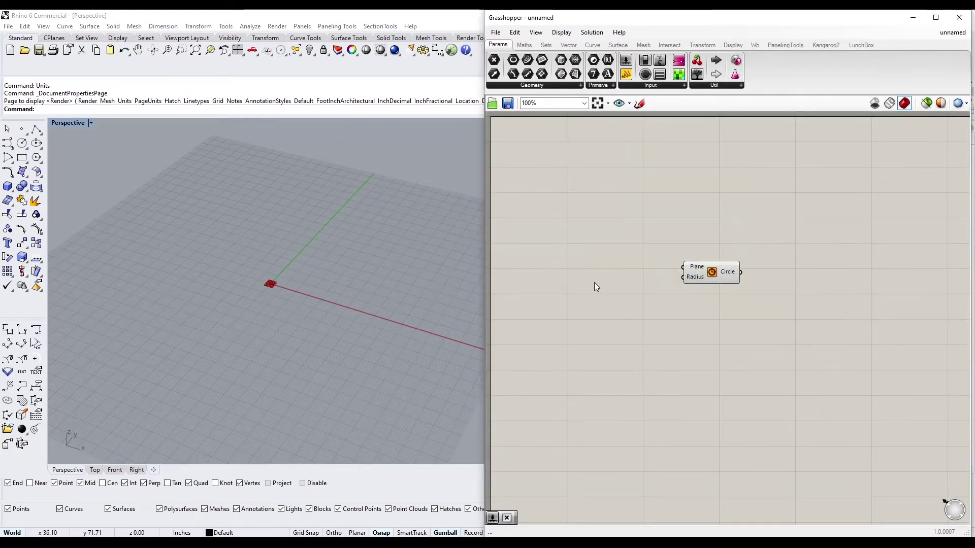
pyautogui.doubleClick(594, 282)
pyautogui.write('6')
pyautogui.press('Return')
pyautogui.scroll(2, 555, 294)
pyautogui.moveTo(659, 274); pyautogui.dragTo(709, 266)
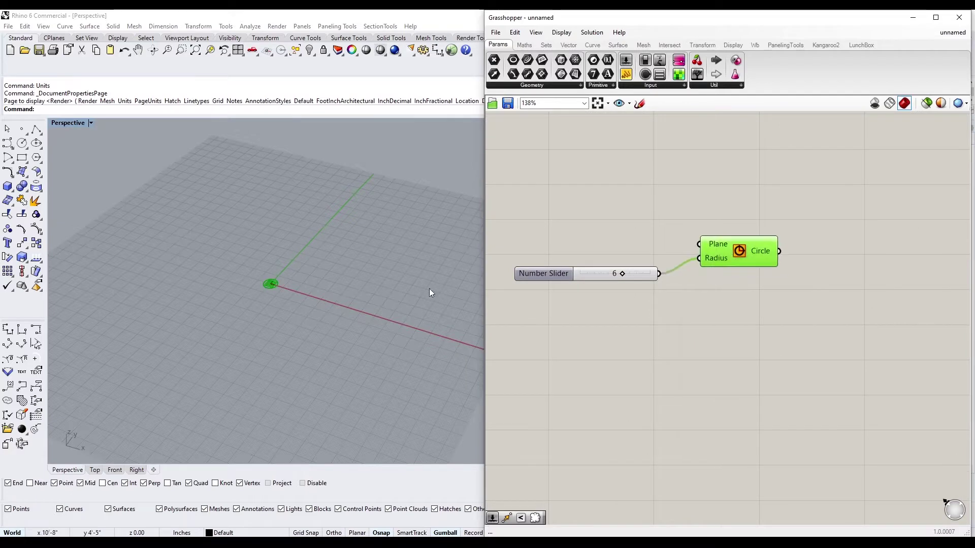
# - Add a Point parameter above the Circle component
pyautogui.doubleClick(612, 190)
pyautogui.write('point')
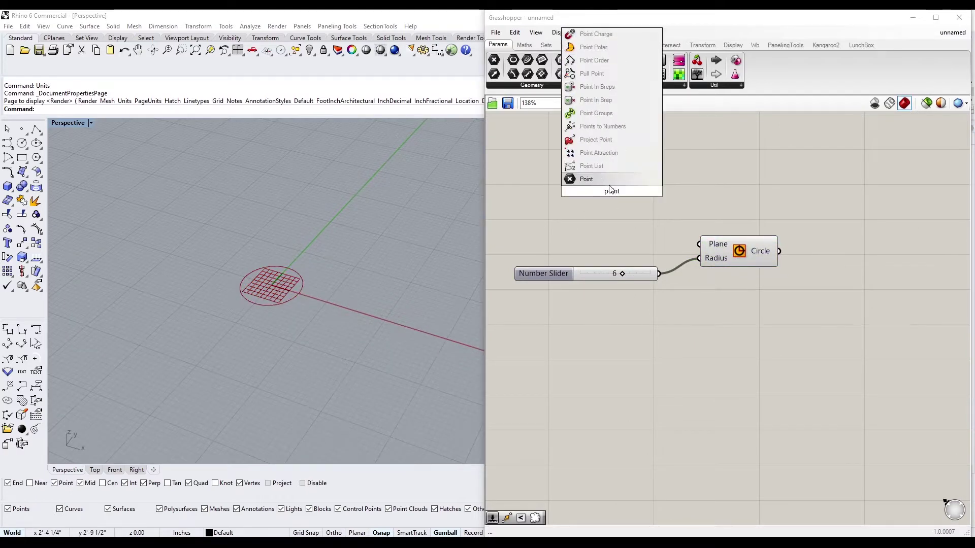
pyautogui.press('Return')
pyautogui.moveTo(691, 199); pyautogui.dragTo(617, 185)
pyautogui.hotkey('ctrl', 'z')
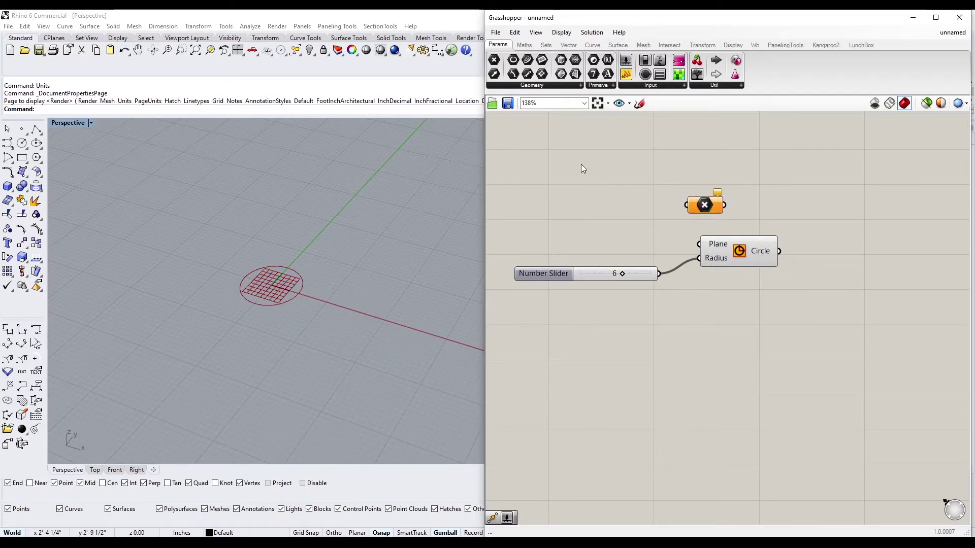
# - Add a Construct Point component and connect its output to the Point parameter
pyautogui.doubleClick(581, 164)
pyautogui.write('constr')
pyautogui.click(573, 99)
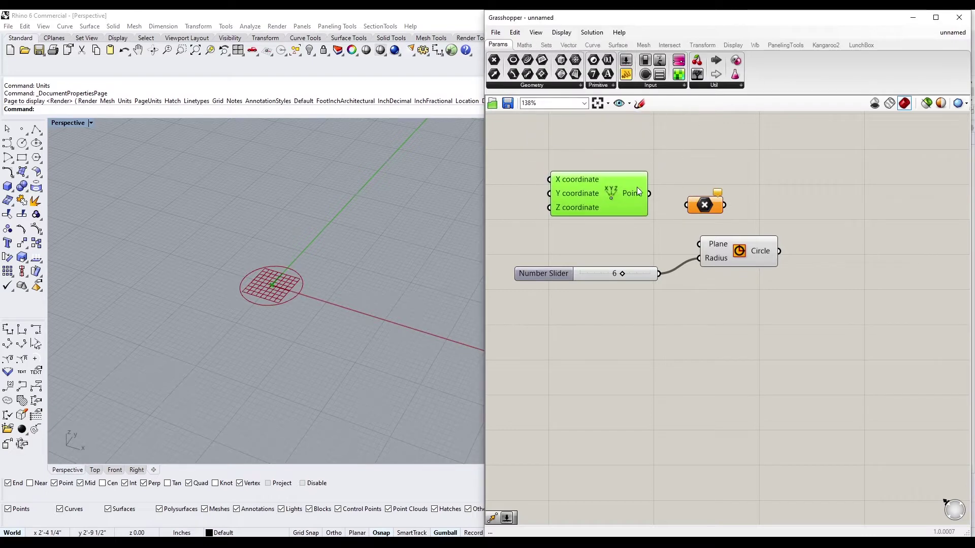
pyautogui.moveTo(648, 191); pyautogui.dragTo(687, 169)
# - Connect the Point parameter to the circle's Plane input and line up the components in a compact row
pyautogui.moveTo(737, 214); pyautogui.dragTo(671, 227, button='right')
pyautogui.click(669, 273)
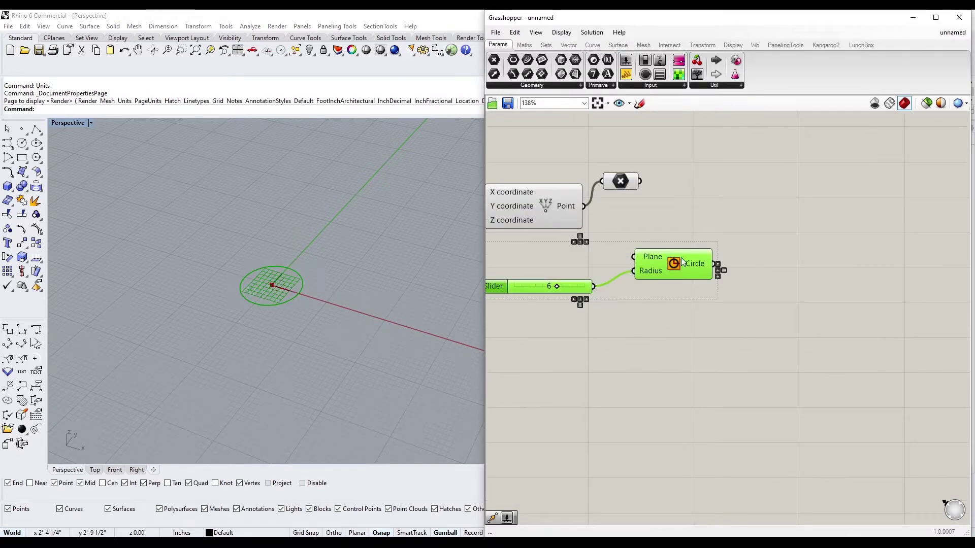
pyautogui.moveTo(581, 292); pyautogui.dragTo(627, 272)
pyautogui.click(631, 173)
pyautogui.moveTo(636, 181); pyautogui.dragTo(682, 239)
pyautogui.scroll(-3, 660, 213)
pyautogui.moveTo(654, 207); pyautogui.dragTo(658, 231)
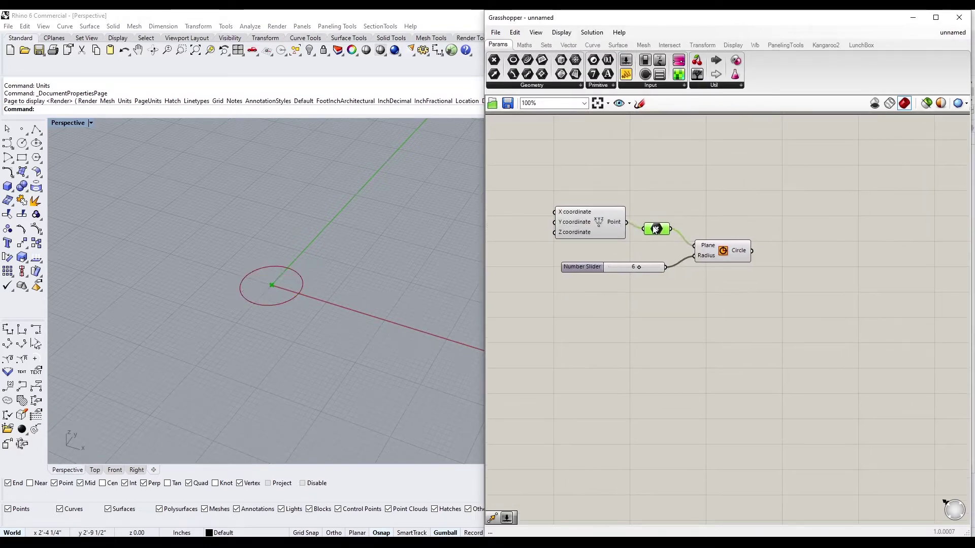
pyautogui.click(711, 230)
pyautogui.click(713, 251)
pyautogui.moveTo(520, 243); pyautogui.dragTo(537, 252, button='right')
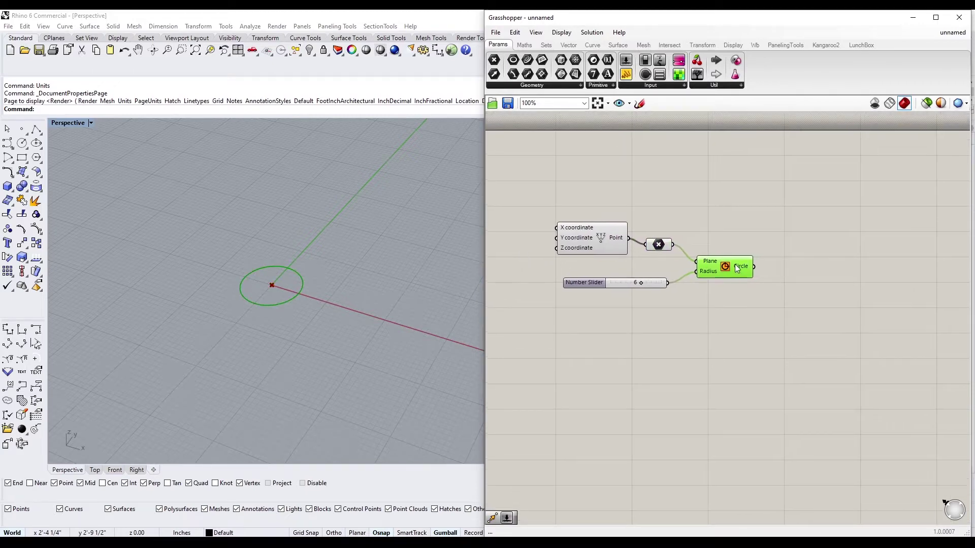
# - Add an End Points component, feed it the circle and place it directly beside the Circle component
pyautogui.click(822, 249)
pyautogui.moveTo(870, 241); pyautogui.dragTo(815, 231, button='right')
pyautogui.doubleClick(818, 232)
pyautogui.write('end')
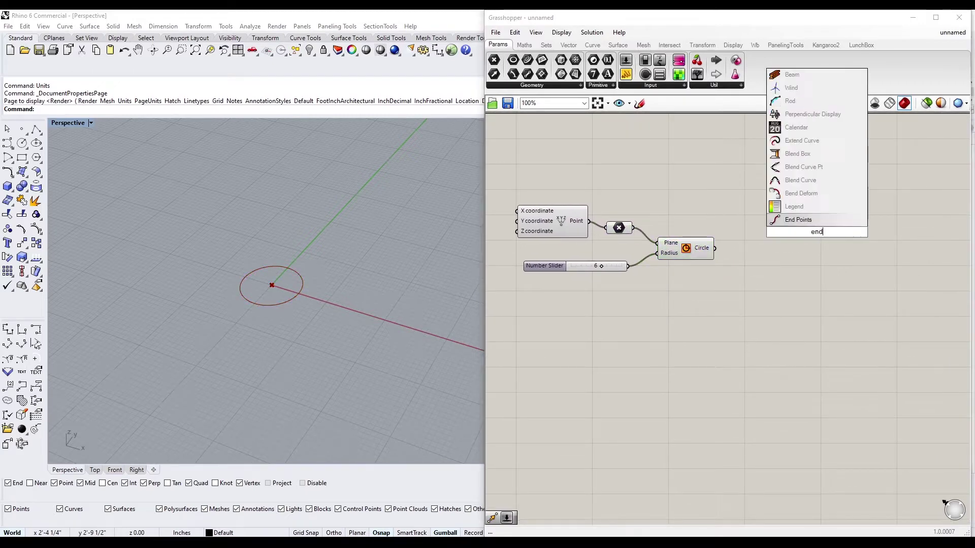
pyautogui.click(794, 220)
pyautogui.moveTo(715, 249); pyautogui.dragTo(788, 230)
pyautogui.moveTo(813, 231); pyautogui.dragTo(755, 250)
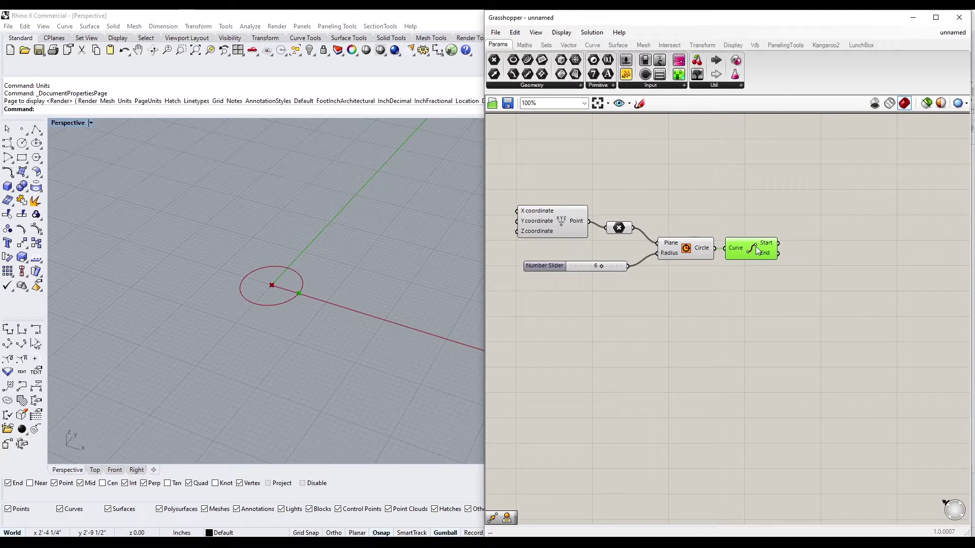
# - Add a Move component and connect the circle's start point to its Geometry input
pyautogui.doubleClick(843, 259)
pyautogui.write('mo')
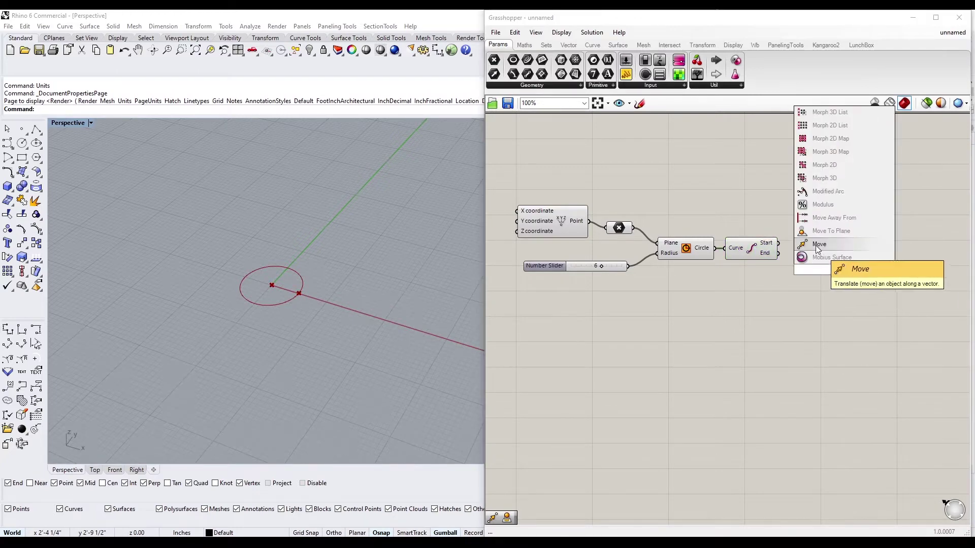
pyautogui.click(819, 245)
pyautogui.moveTo(778, 242); pyautogui.dragTo(866, 260)
# - Add a Unit X vector, connect it to the Move component's Motion input and bring Move closer
pyautogui.doubleClick(760, 292)
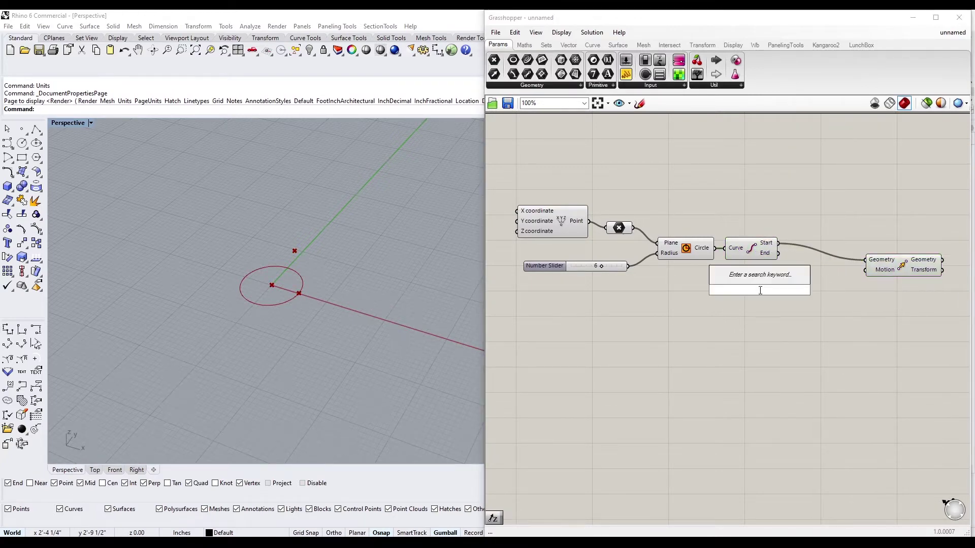
pyautogui.write('unit x')
pyautogui.press('Return')
pyautogui.moveTo(778, 291); pyautogui.dragTo(865, 270)
pyautogui.moveTo(909, 262); pyautogui.dragTo(850, 273)
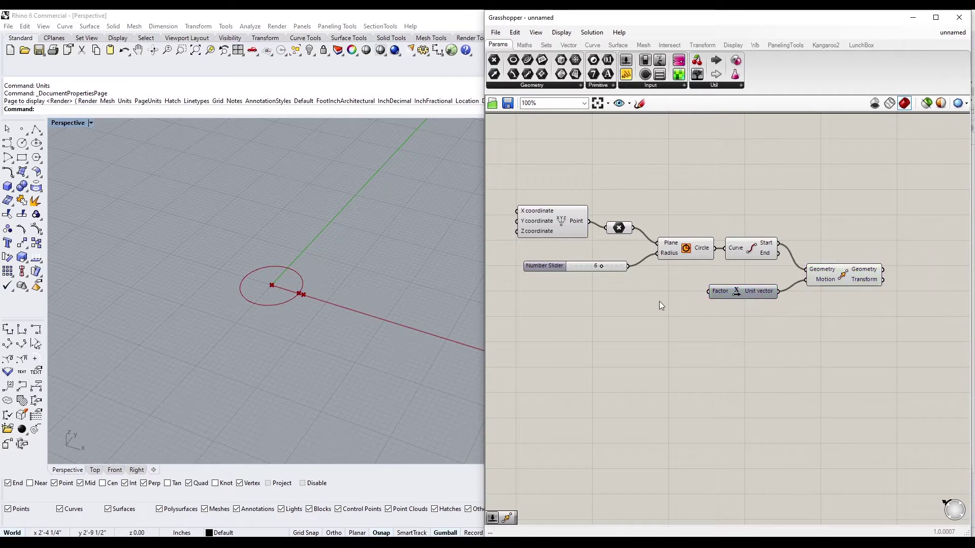
# - Add a number slider of 42 and connect it to the Unit X Factor input
pyautogui.doubleClick(659, 300)
pyautogui.write('42')
pyautogui.press('Return')
pyautogui.moveTo(689, 298); pyautogui.dragTo(709, 291)
pyautogui.moveTo(741, 291); pyautogui.dragTo(731, 298)
# - Add a Line component running from the circle's start point to the moved point
pyautogui.click(870, 321)
pyautogui.moveTo(869, 323); pyautogui.dragTo(797, 321, button='right')
pyautogui.doubleClick(819, 274)
pyautogui.write('line')
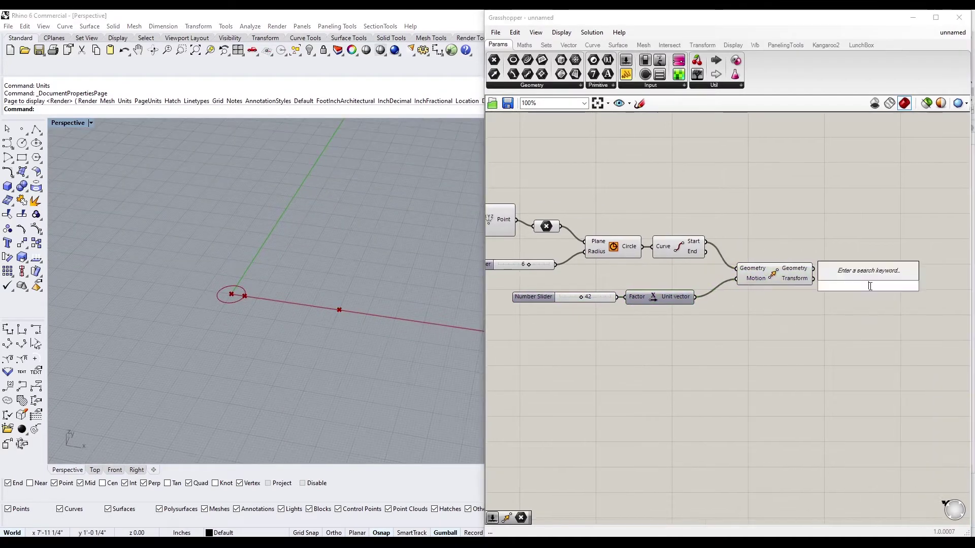
pyautogui.click(863, 273)
pyautogui.moveTo(813, 268); pyautogui.dragTo(853, 244)
pyautogui.click(857, 281)
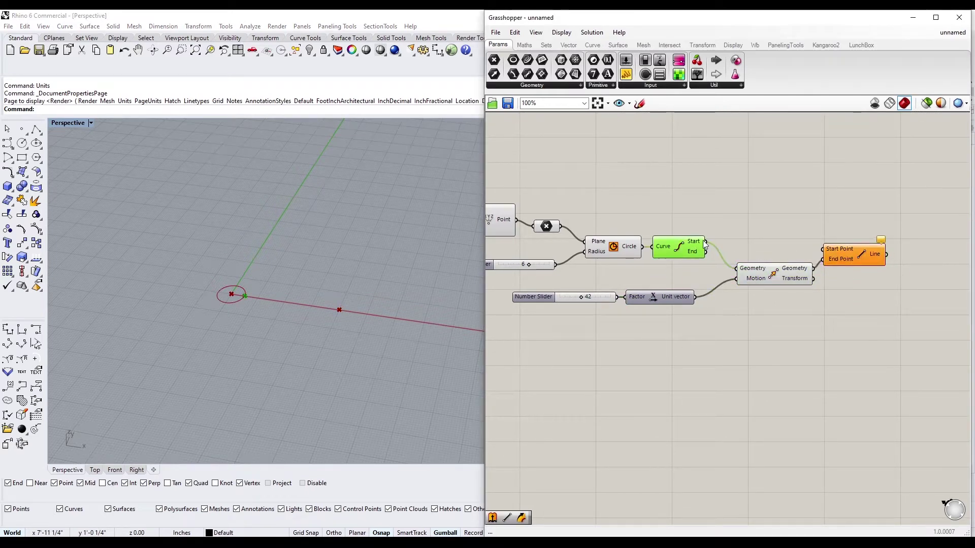
pyautogui.moveTo(702, 240); pyautogui.dragTo(836, 244)
# - Add a second Move component beyond the Line component
pyautogui.moveTo(946, 269); pyautogui.dragTo(851, 265, button='right')
pyautogui.doubleClick(851, 265)
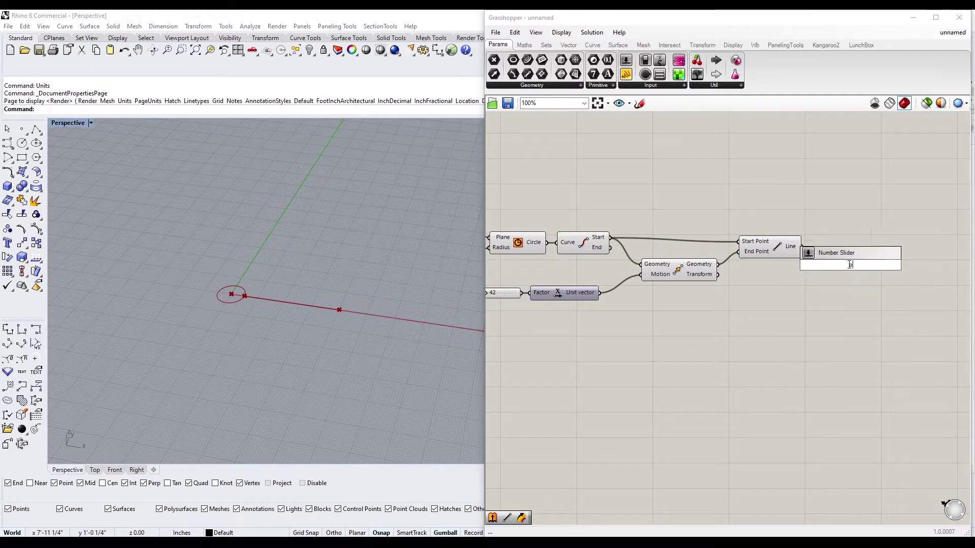
pyautogui.doubleClick(848, 280)
pyautogui.write('move')
pyautogui.press('Return')
pyautogui.moveTo(833, 274); pyautogui.dragTo(896, 268)
# - Add a Unit Y vector for the second Move's Motion input and connect the line to its Geometry input
pyautogui.doubleClick(823, 283)
pyautogui.write('unit y')
pyautogui.press('Return')
pyautogui.moveTo(802, 248); pyautogui.dragTo(875, 257)
# - Add a number slider of 12 and connect it to the Unit Y Factor input
pyautogui.doubleClick(718, 309)
pyautogui.write('5')
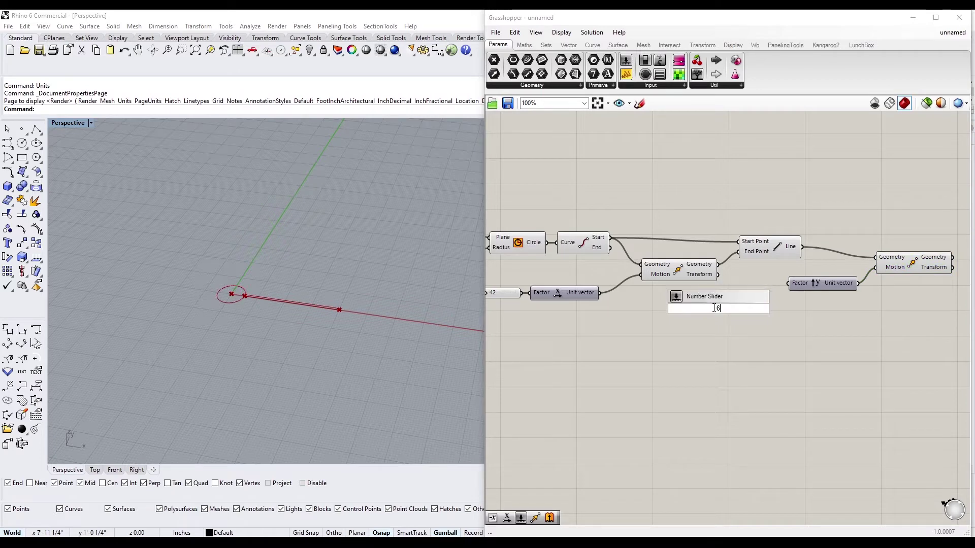
pyautogui.press('Return')
pyautogui.moveTo(686, 309); pyautogui.dragTo(648, 323)
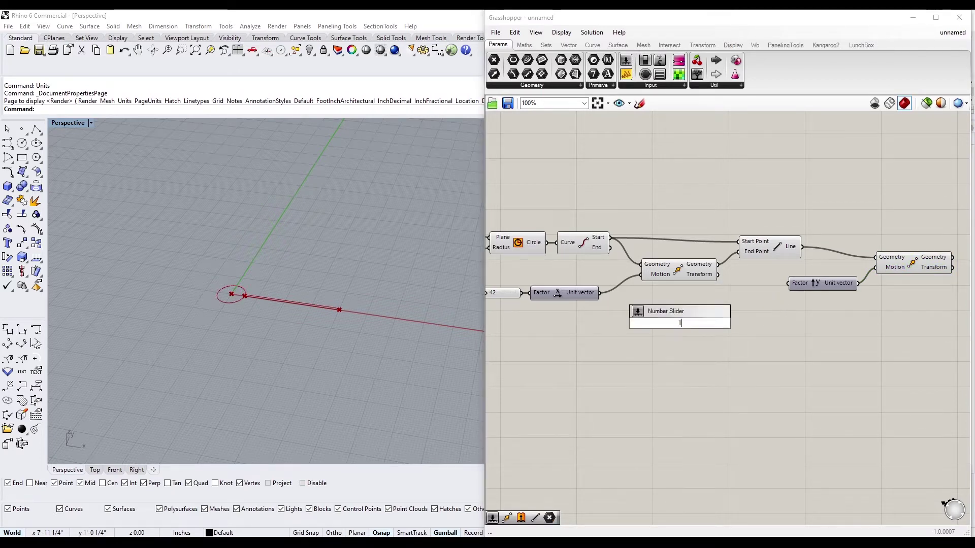
pyautogui.moveTo(734, 324); pyautogui.dragTo(784, 323)
# - Add a Negative component fed by the Unit Y vector
pyautogui.moveTo(868, 333); pyautogui.dragTo(797, 326, button='right')
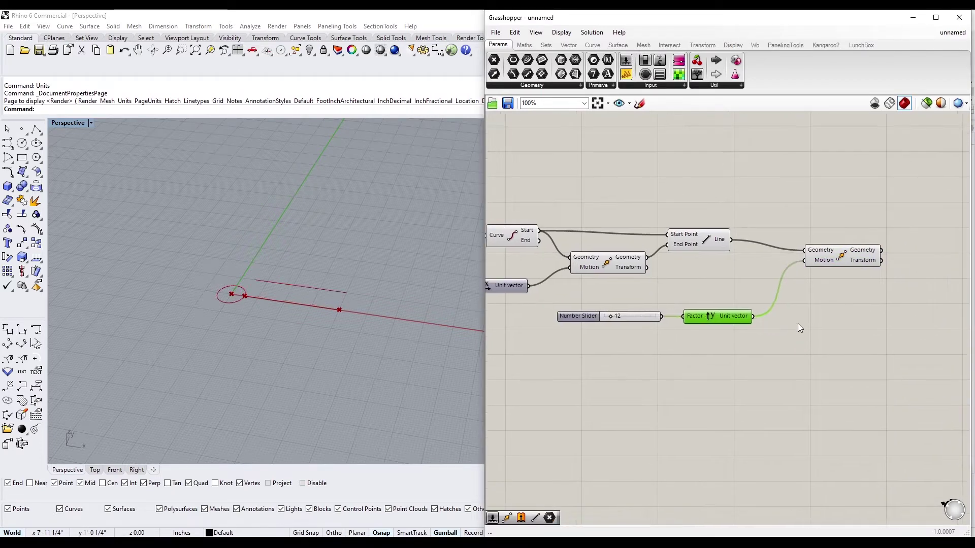
pyautogui.doubleClick(797, 325)
pyautogui.write('neg')
pyautogui.press('Return')
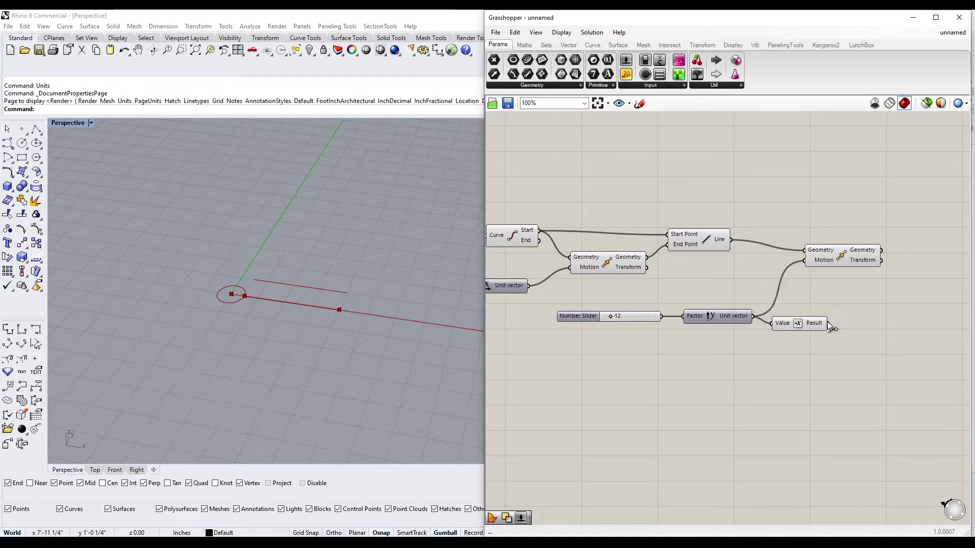
# - Connect the Negative result to the second Move's Motion input in addition to the Unit Y vector
pyautogui.keyDown('shift'); pyautogui.moveTo(828, 323); pyautogui.dragTo(901, 277); pyautogui.keyUp('shift')
pyautogui.moveTo(797, 324); pyautogui.dragTo(803, 333)
pyautogui.click(632, 329)
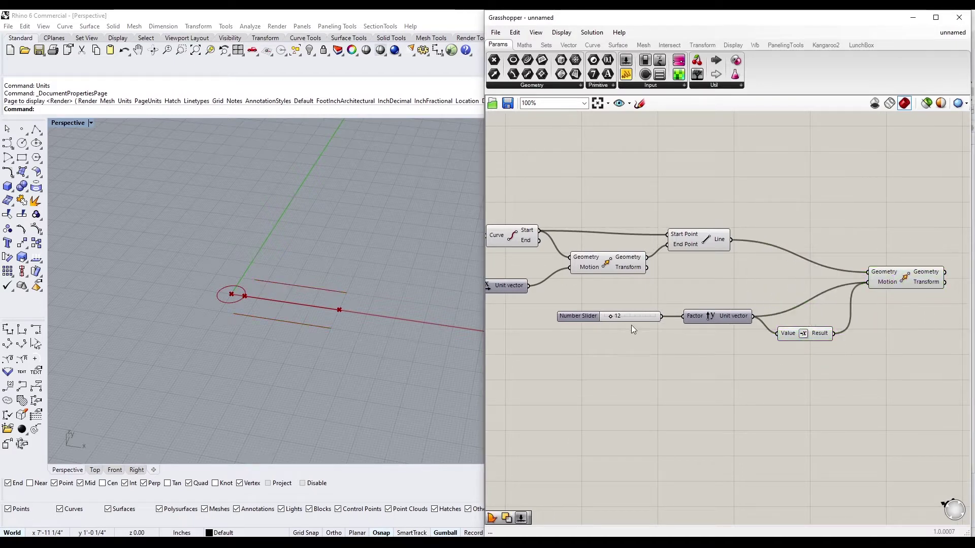
# - Add two Division components near the Negative component
pyautogui.doubleClick(881, 334)
pyautogui.write('panel')
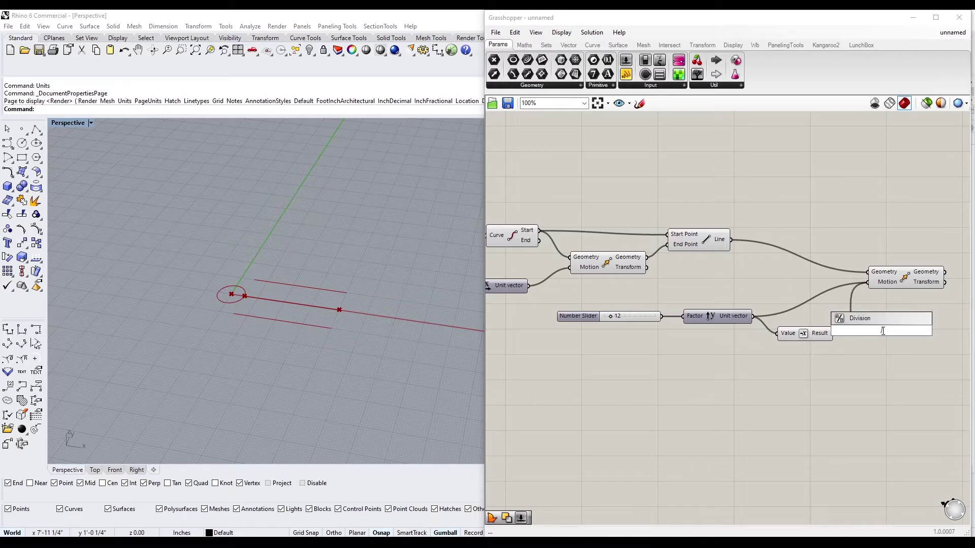
pyautogui.press('Escape')
pyautogui.doubleClick(867, 334)
pyautogui.write('div')
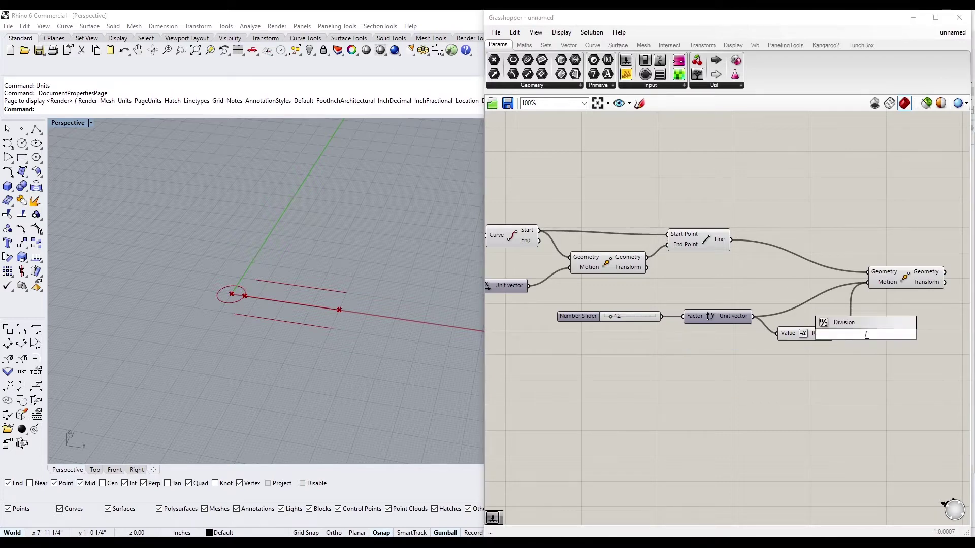
pyautogui.press('Return')
# - Route the Unit Y vector and the Negative result each through a Division component into the second Move's Motion input
pyautogui.moveTo(873, 344); pyautogui.dragTo(813, 293)
pyautogui.moveTo(756, 316); pyautogui.dragTo(947, 294)
pyautogui.moveTo(813, 292); pyautogui.dragTo(799, 310)
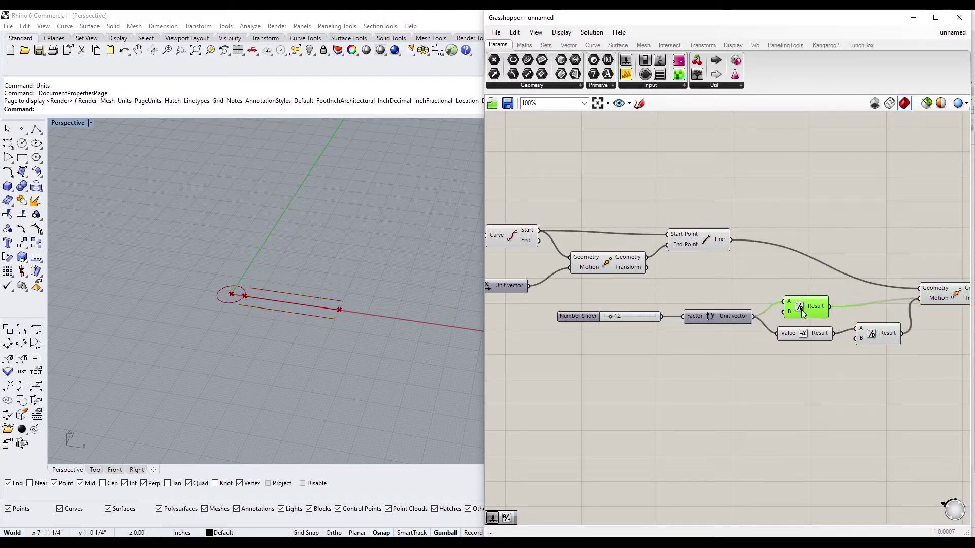
pyautogui.moveTo(879, 335); pyautogui.dragTo(919, 298)
# - Set the number slider driving the Unit Y Factor to 11
pyautogui.moveTo(950, 297); pyautogui.dragTo(875, 297, button='right')
pyautogui.scroll(-2, 875, 297)
pyautogui.click(656, 302)
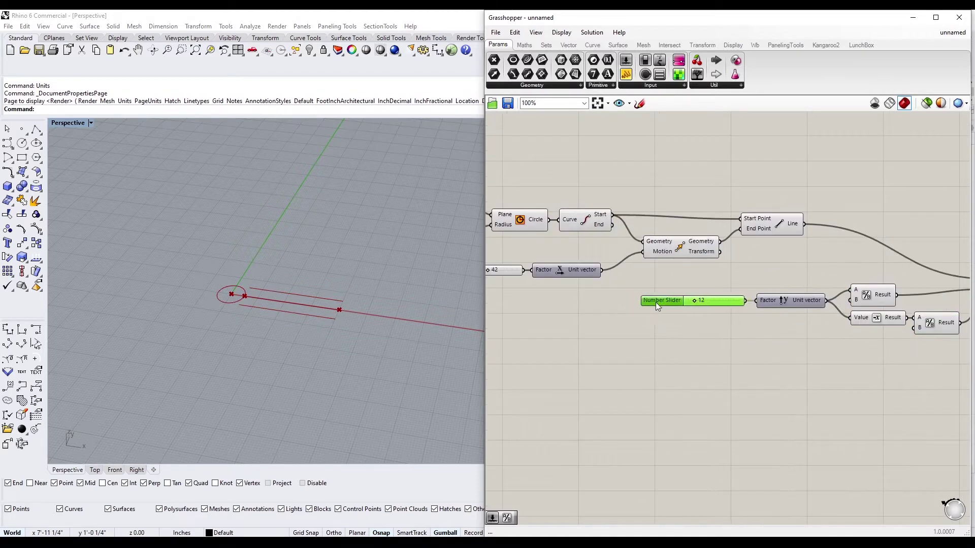
pyautogui.scroll(-2, 656, 302)
pyautogui.moveTo(757, 344); pyautogui.dragTo(728, 279)
pyautogui.scroll(2, 727, 279)
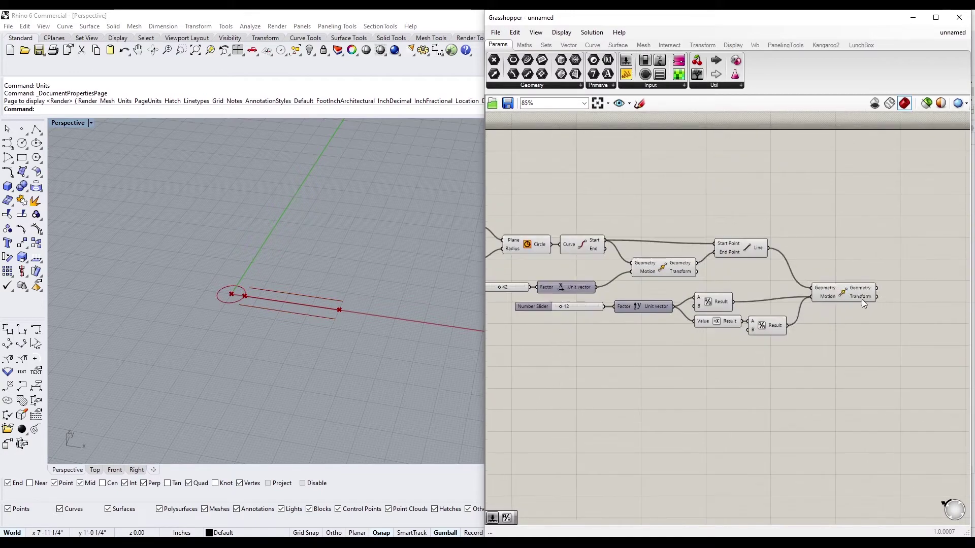
pyautogui.keyDown('ctrl'); pyautogui.click(863, 287); pyautogui.keyUp('ctrl')
pyautogui.click(711, 307)
pyautogui.scroll(3, 562, 308)
pyautogui.moveTo(559, 323)
pyautogui.mouseDown()
pyautogui.moveTo(568, 323)
pyautogui.moveTo(556, 322)
pyautogui.mouseUp()
pyautogui.scroll(-3, 712, 395)
# - Add a Loft component and connect the second Move's Geometry output to its Curves input
pyautogui.click(846, 316)
pyautogui.doubleClick(846, 316)
pyautogui.write('loft')
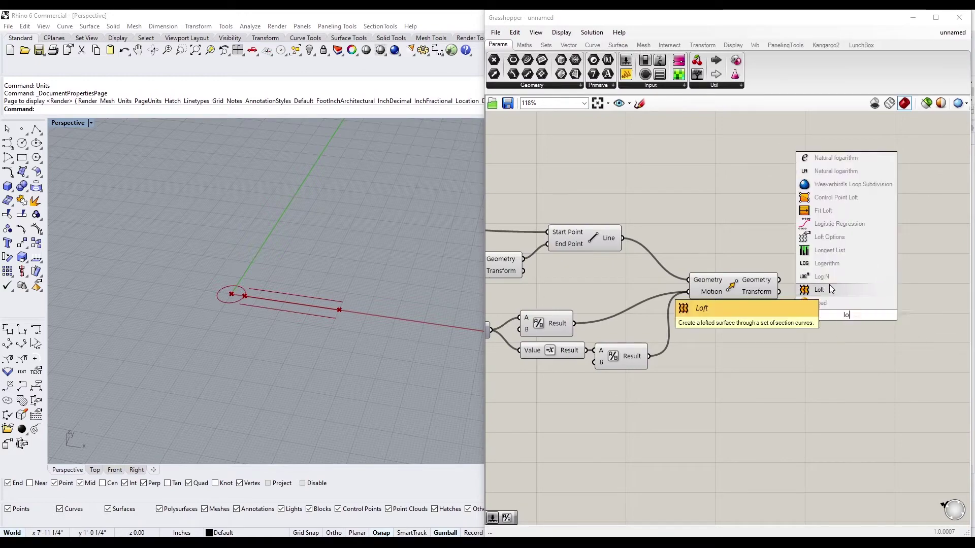
pyautogui.click(829, 284)
pyautogui.moveTo(779, 280); pyautogui.dragTo(828, 289)
pyautogui.click(806, 315)
pyautogui.scroll(-2, 651, 322)
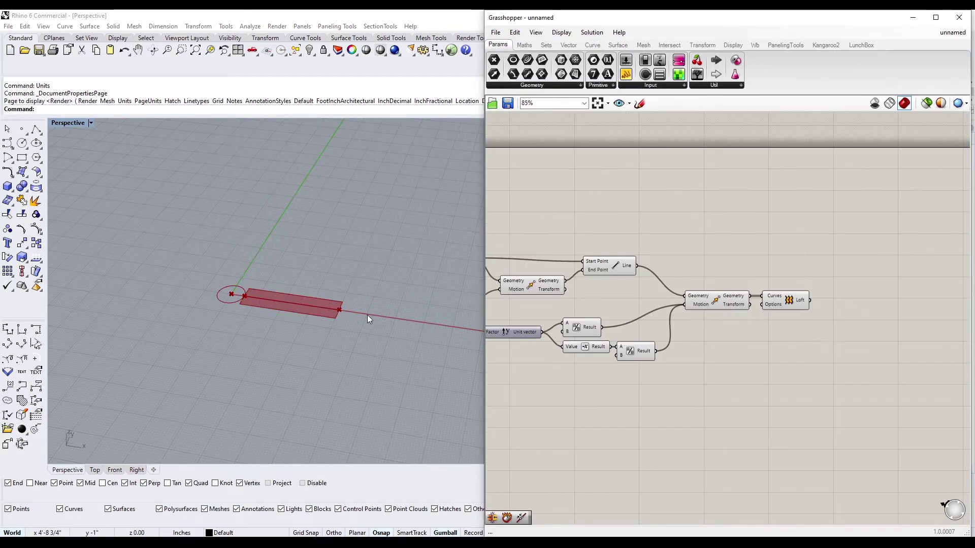
# - Rewire the Line's Start Point to the base point parameter so the tread starts at the circle's centre
pyautogui.scroll(4, 267, 275)
pyautogui.moveTo(267, 275); pyautogui.dragTo(348, 303, button='right')
pyautogui.click(768, 303)
pyautogui.moveTo(675, 345); pyautogui.dragTo(788, 365, button='right')
pyautogui.click(788, 366)
pyautogui.click(710, 277)
pyautogui.moveTo(711, 278); pyautogui.dragTo(824, 281, button='right')
pyautogui.moveTo(563, 259); pyautogui.dragTo(795, 276)
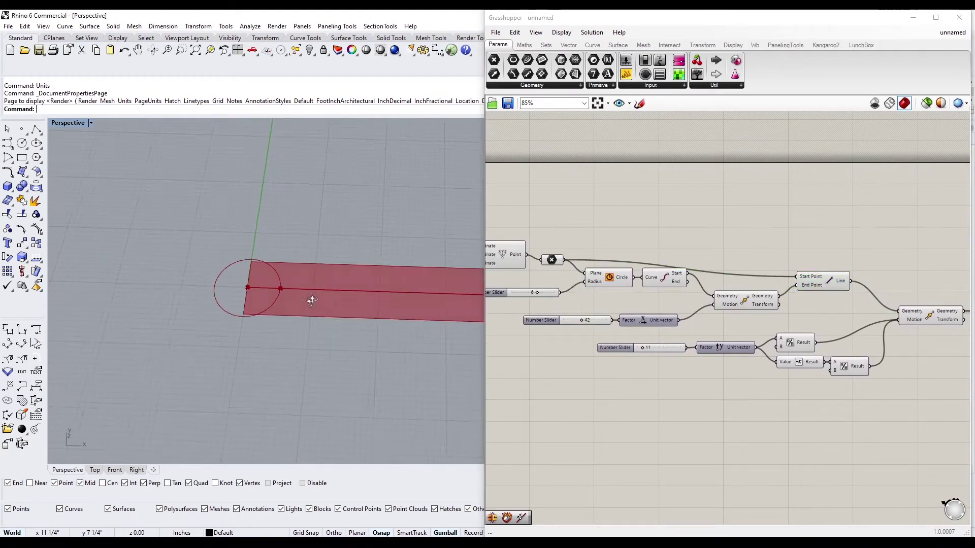
# - Add a Boundary Surfaces component and connect the Circle output to its Edges input
pyautogui.click(609, 277)
pyautogui.moveTo(646, 235); pyautogui.dragTo(720, 248, button='right')
pyautogui.doubleClick(720, 248)
pyautogui.write('boundary')
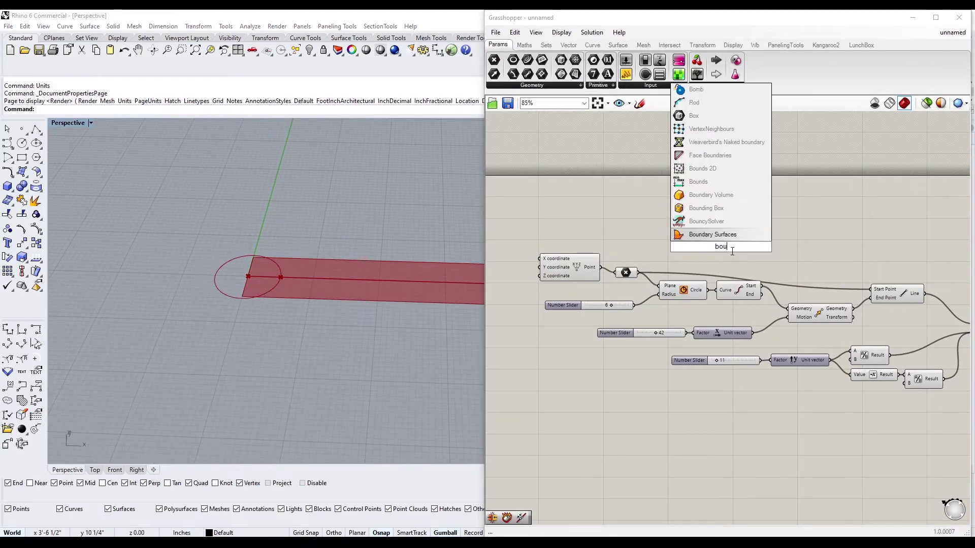
pyautogui.press('Return')
pyautogui.moveTo(708, 290); pyautogui.dragTo(706, 247)
pyautogui.moveTo(706, 248); pyautogui.dragTo(618, 226, button='right')
# - Add a Region Union component and feed both the circle's boundary surface and the Loft into its Curves input
pyautogui.doubleClick(766, 240)
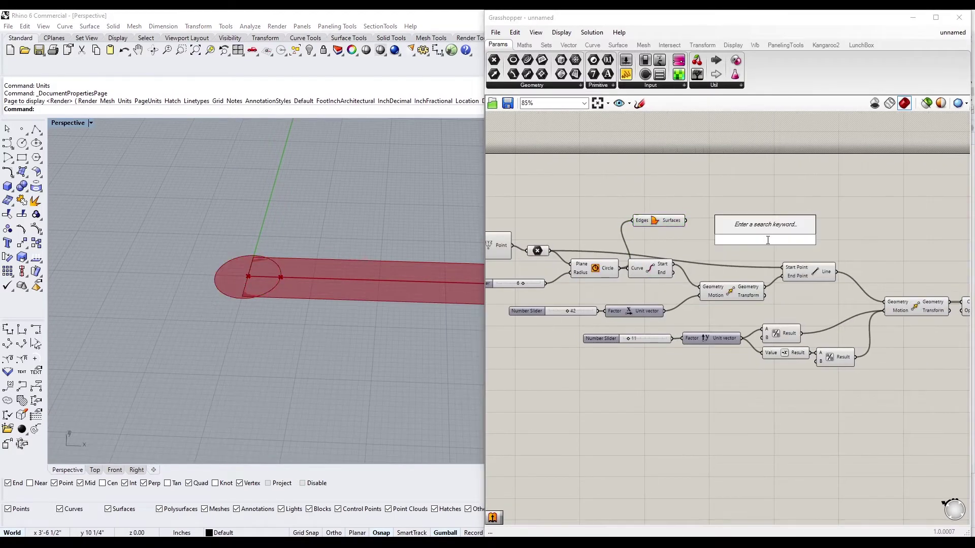
pyautogui.write('union')
pyautogui.click(733, 227)
pyautogui.moveTo(743, 232); pyautogui.dragTo(686, 220)
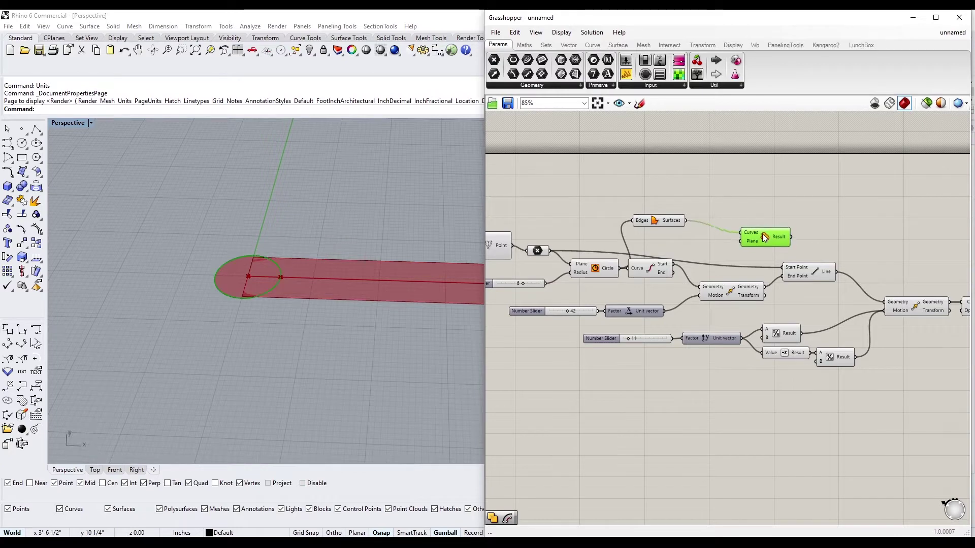
pyautogui.moveTo(686, 220); pyautogui.dragTo(508, 228, button='right')
pyautogui.moveTo(650, 231); pyautogui.dragTo(835, 273)
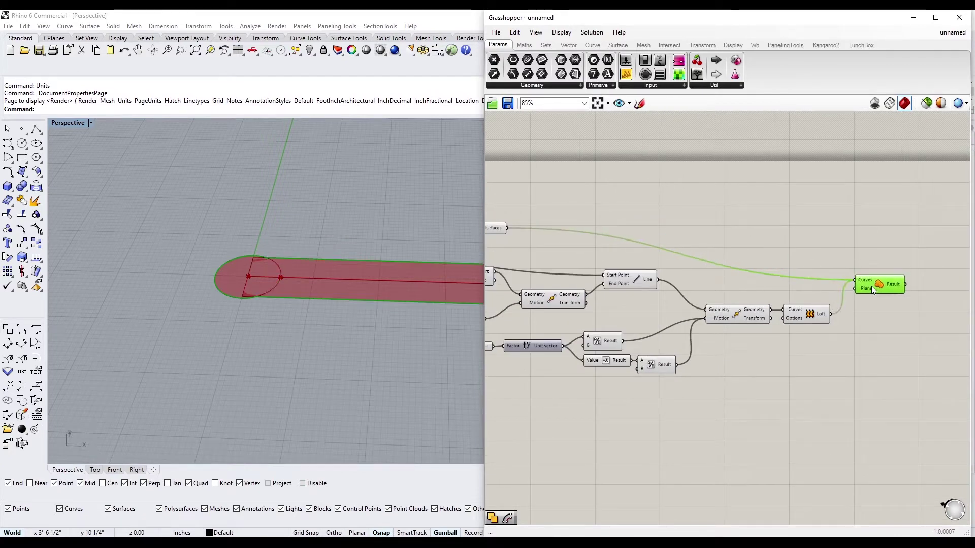
# - Turn off the preview of the circle's Boundary Surfaces and the Loft
pyautogui.scroll(-2, 867, 300)
pyautogui.moveTo(552, 256); pyautogui.dragTo(714, 254, button='right')
pyautogui.rightClick(714, 251)
pyautogui.moveTo(793, 229); pyautogui.dragTo(643, 205, button='right')
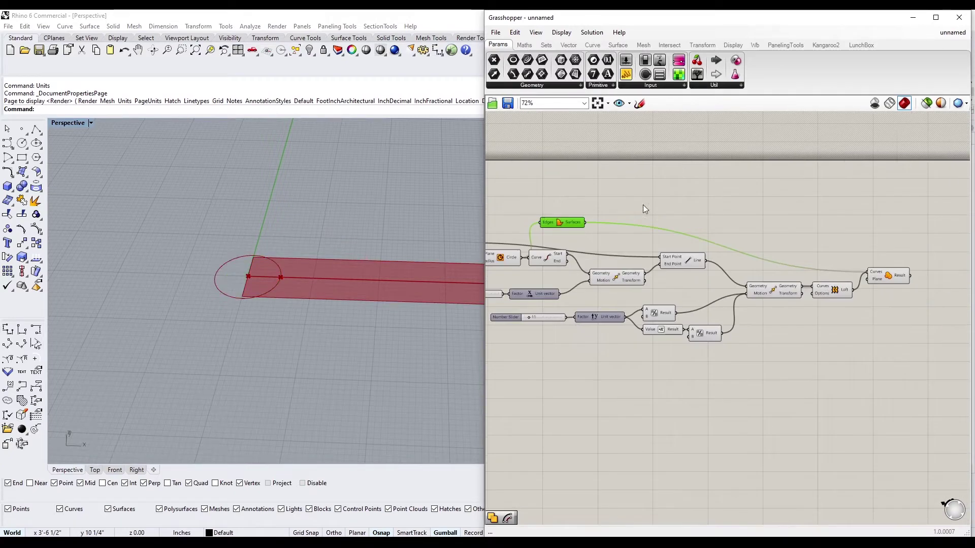
pyautogui.rightClick(834, 294)
pyautogui.click(858, 311)
# - Add another Boundary Surfaces component fed by the Region Union result
pyautogui.moveTo(921, 248); pyautogui.dragTo(845, 233, button='right')
pyautogui.doubleClick(844, 232)
pyautogui.write('boundary')
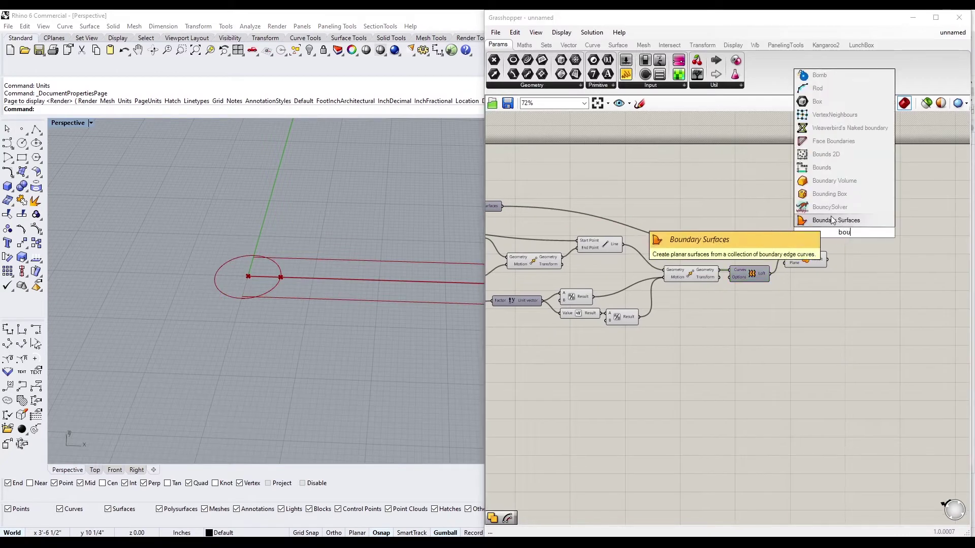
pyautogui.click(847, 223)
pyautogui.click(833, 283)
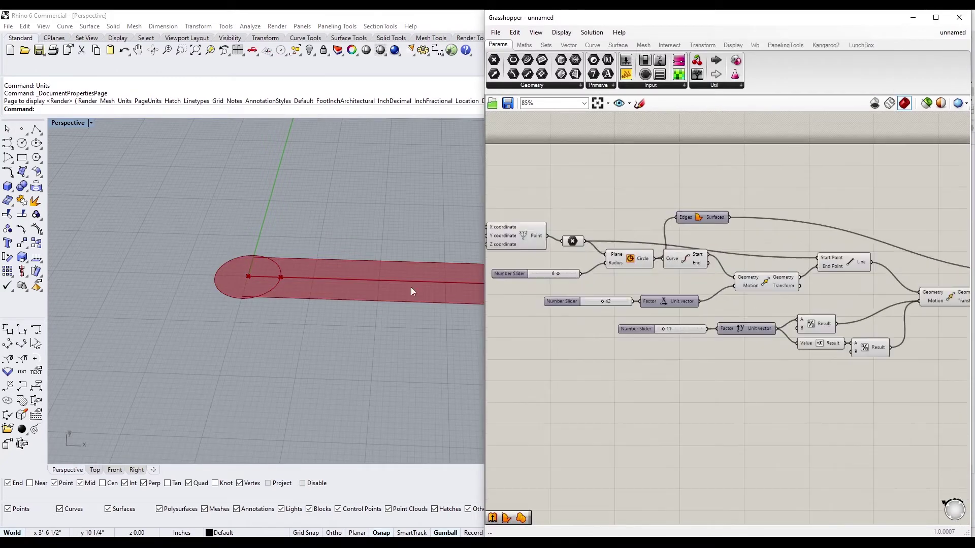
# - Turn off the preview of the second Move component
pyautogui.click(604, 248)
pyautogui.moveTo(604, 248); pyautogui.dragTo(753, 263, button='right')
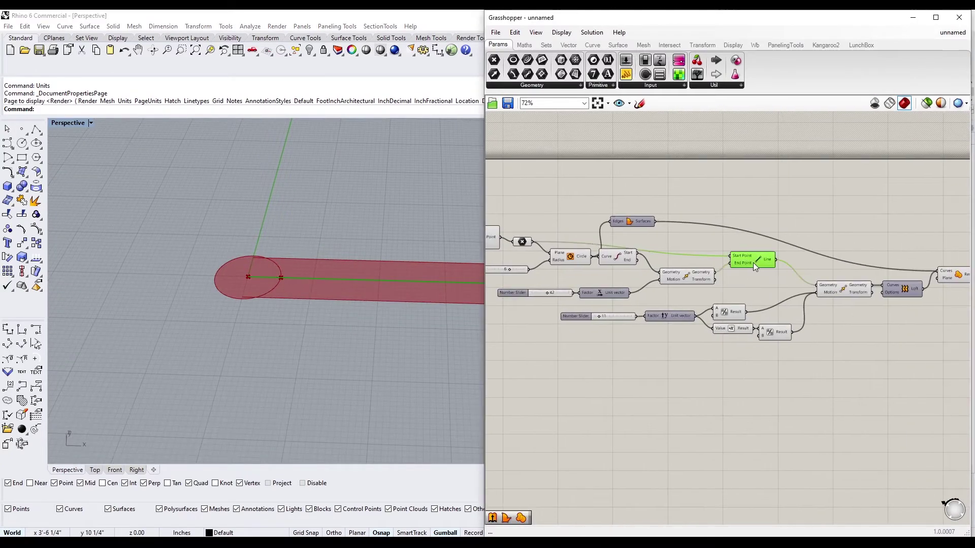
pyautogui.click(844, 288)
pyautogui.rightClick(845, 287)
pyautogui.click(869, 306)
pyautogui.scroll(2, 328, 273)
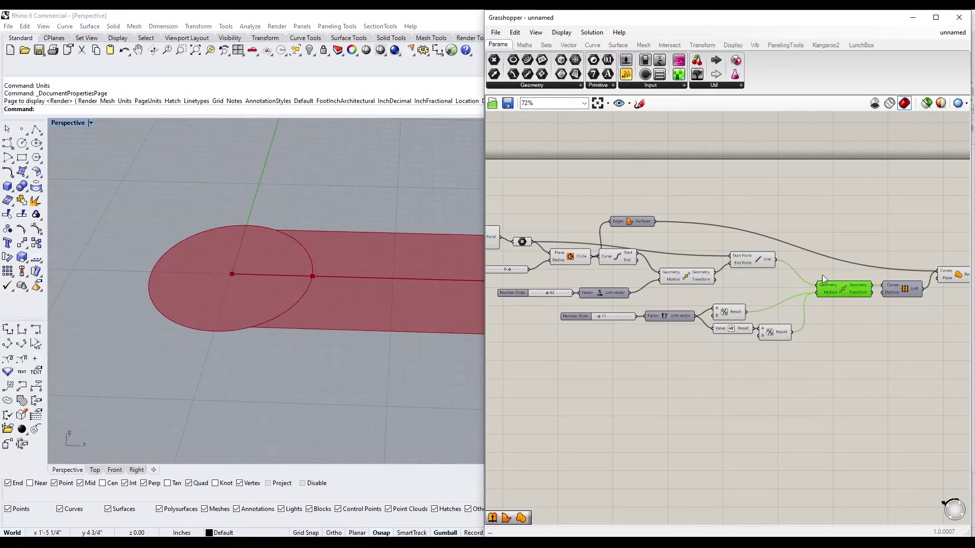
# - Add an Offset Curve component above the Circle component
pyautogui.scroll(-2, 800, 313)
pyautogui.moveTo(800, 312); pyautogui.dragTo(677, 370, button='right')
pyautogui.scroll(3, 745, 256)
pyautogui.doubleClick(745, 252)
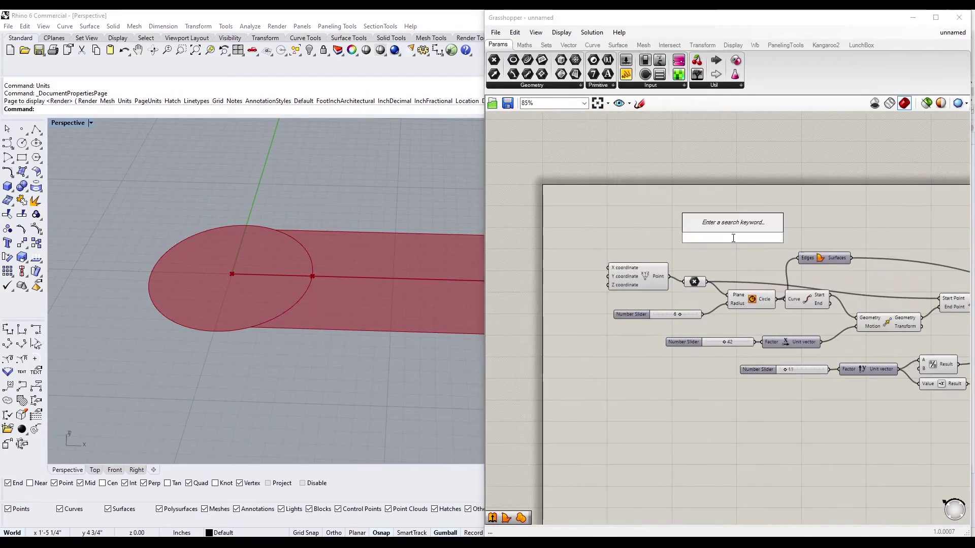
pyautogui.write('offset')
pyautogui.press('Return')
pyautogui.moveTo(787, 205); pyautogui.dragTo(669, 227, button='right')
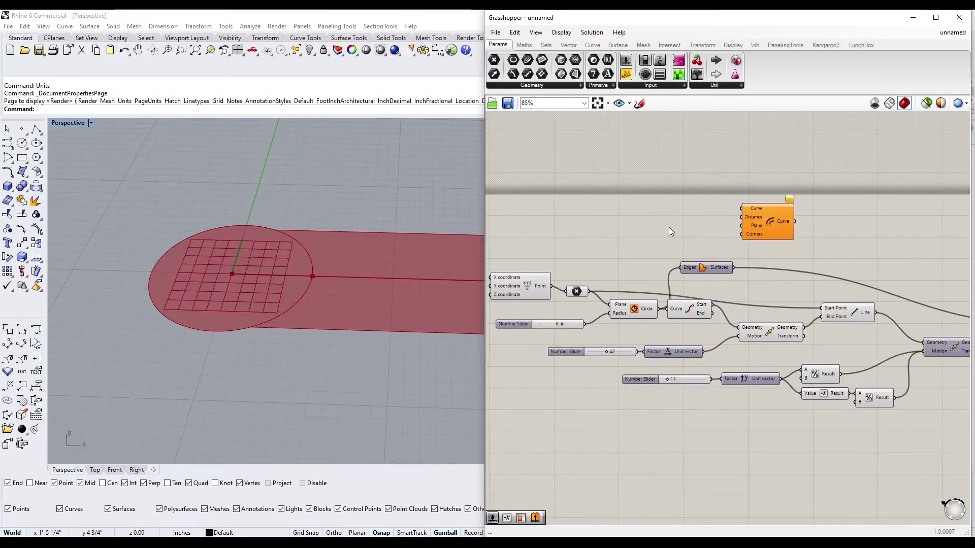
# - Add a number slider of 1.5 for the Offset's Distance and connect the Circle to its Curve input
pyautogui.doubleClick(669, 227)
pyautogui.write('1.5')
pyautogui.press('Return')
pyautogui.moveTo(713, 226); pyautogui.dragTo(742, 217)
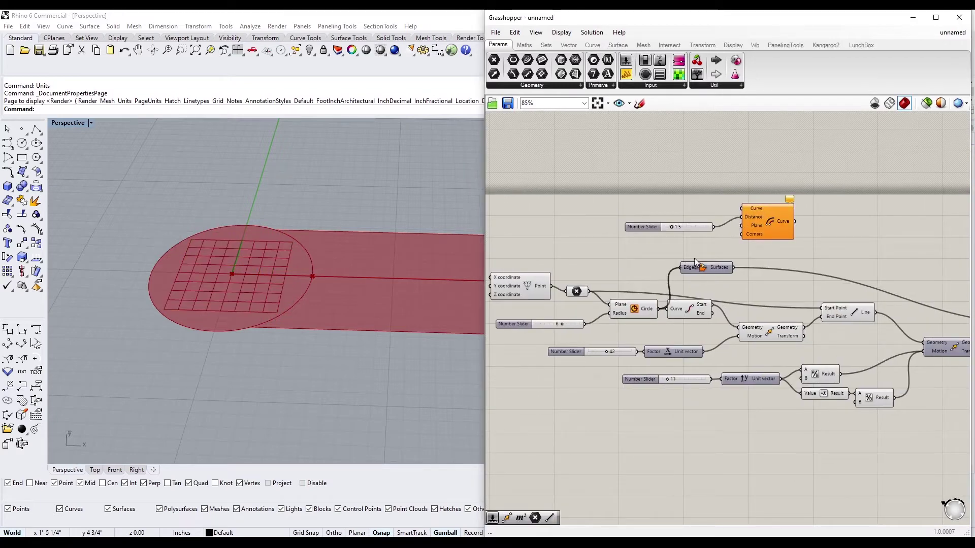
pyautogui.click(766, 225)
pyautogui.moveTo(766, 225); pyautogui.dragTo(681, 264, button='right')
# - Insert a Negative component between the 1.5 slider and the Offset's Distance input to offset the circle inward
pyautogui.doubleClick(808, 276)
pyautogui.write('o')
pyautogui.press('BackSpace')
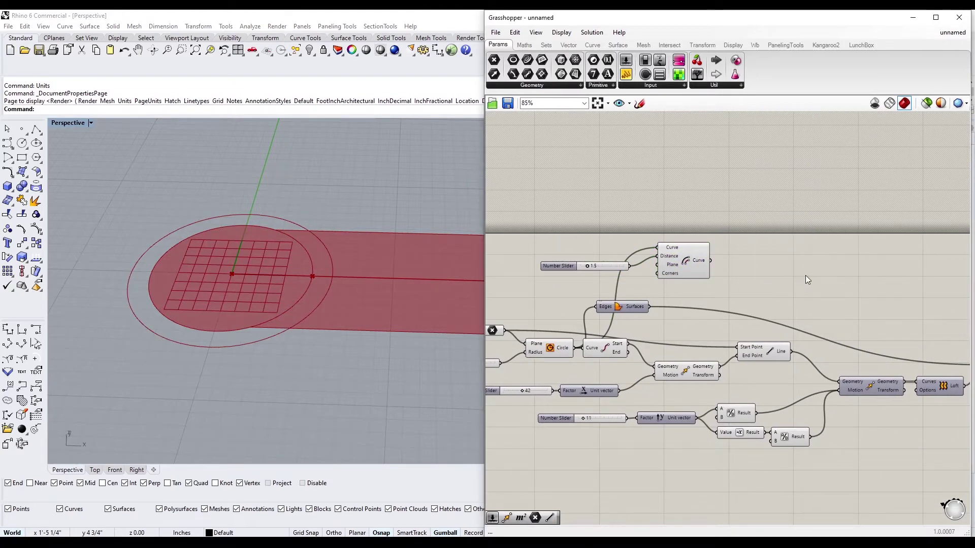
pyautogui.write('neg')
pyautogui.press('Return')
pyautogui.moveTo(685, 261); pyautogui.dragTo(756, 265)
pyautogui.moveTo(614, 352); pyautogui.dragTo(620, 362)
pyautogui.moveTo(733, 320); pyautogui.dragTo(700, 256)
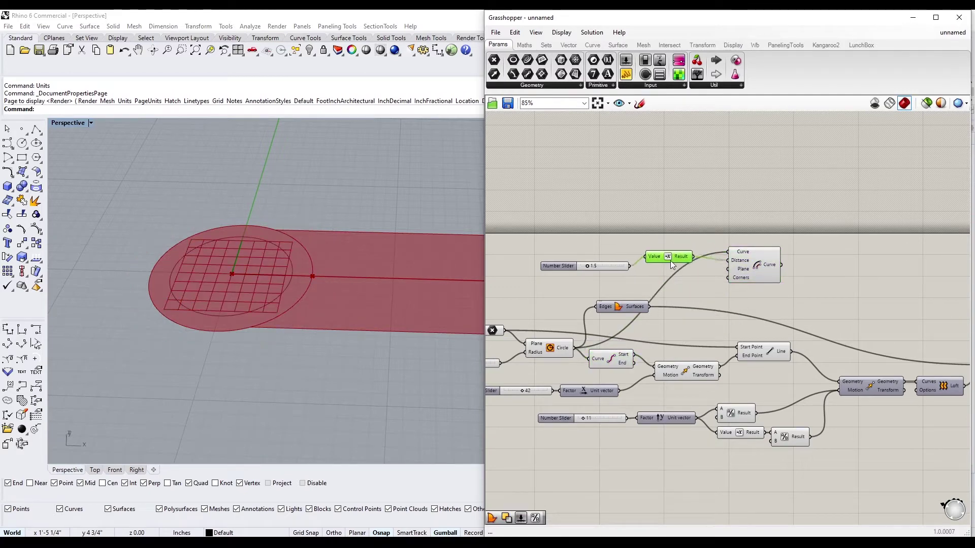
# - Add a Region Difference component and place it beyond the Offset Curve component
pyautogui.moveTo(861, 248); pyautogui.dragTo(753, 281, button='right')
pyautogui.doubleClick(727, 290)
pyautogui.write('div')
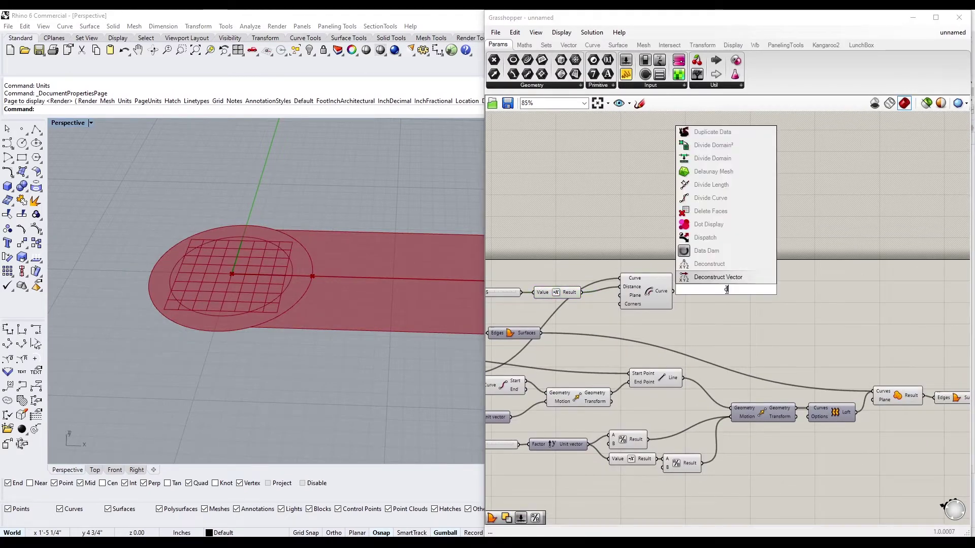
pyautogui.click(723, 262)
pyautogui.scroll(-2, 723, 262)
pyautogui.moveTo(696, 274); pyautogui.dragTo(838, 285)
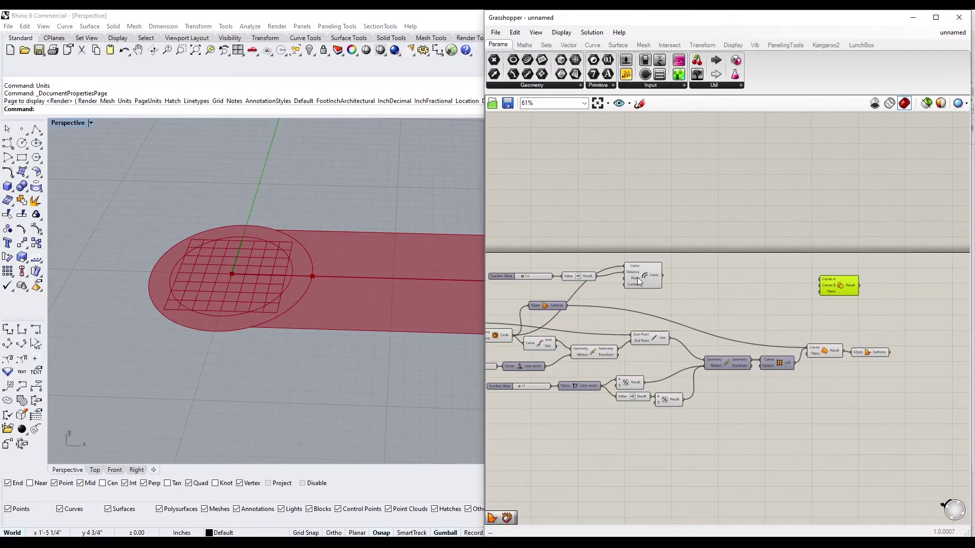
# - Connect the Region Union result to the Region Difference's Curves A and the offset circle to Curves B
pyautogui.click(643, 277)
pyautogui.moveTo(663, 276); pyautogui.dragTo(931, 327)
pyautogui.scroll(2, 894, 330)
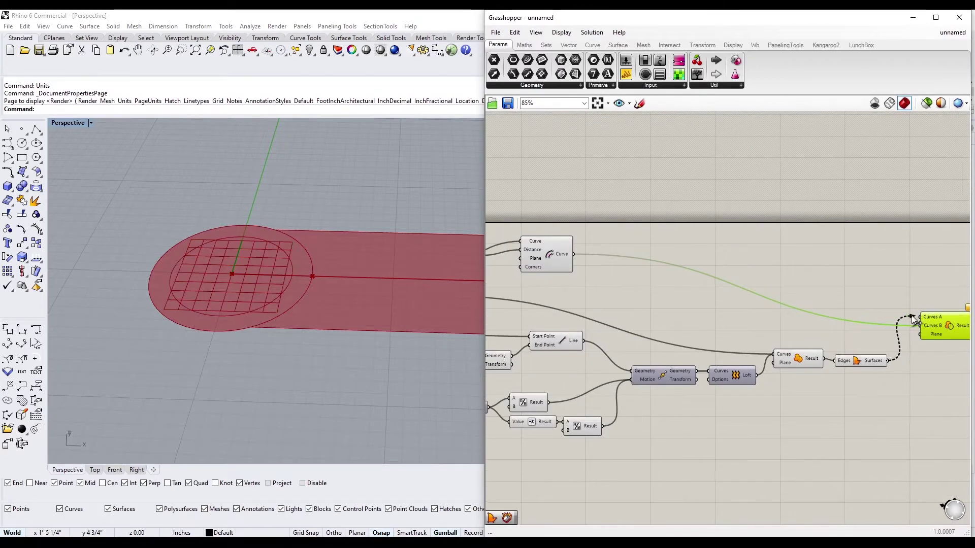
pyautogui.moveTo(885, 358); pyautogui.dragTo(914, 328)
pyautogui.click(853, 358)
pyautogui.moveTo(823, 358); pyautogui.dragTo(913, 327)
# - Place the last Boundary Surfaces component after the Region Difference and feed its Edges from the difference result
pyautogui.scroll(-1, 813, 330)
pyautogui.moveTo(731, 370); pyautogui.dragTo(811, 358)
pyautogui.moveTo(785, 354); pyautogui.dragTo(724, 355)
pyautogui.click(810, 358)
pyautogui.click(814, 385)
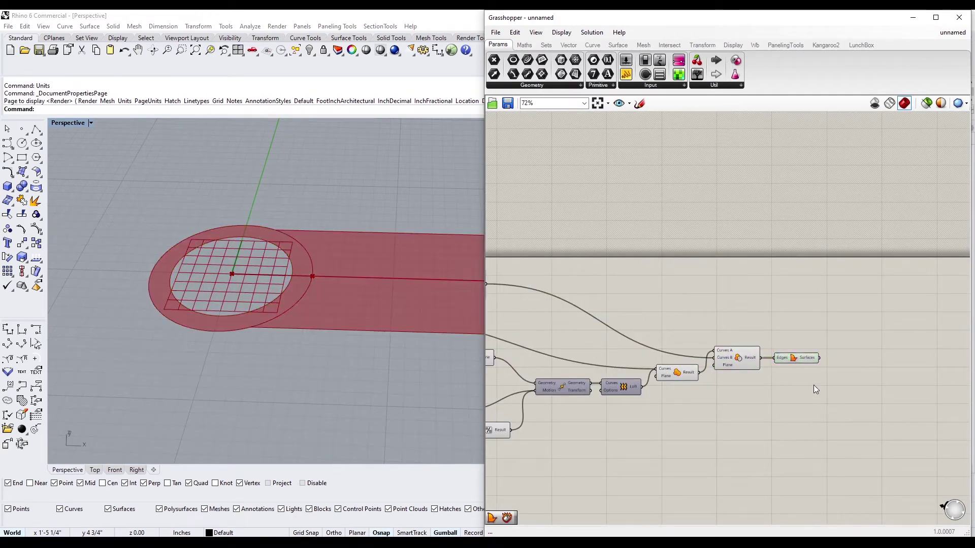
# - Tidy the canvas by repositioning the Offset Curve group, the circle's Boundary Surfaces and their neighbouring components
pyautogui.scroll(-2, 776, 382)
pyautogui.scroll(-1, 769, 367)
pyautogui.scroll(3, 769, 367)
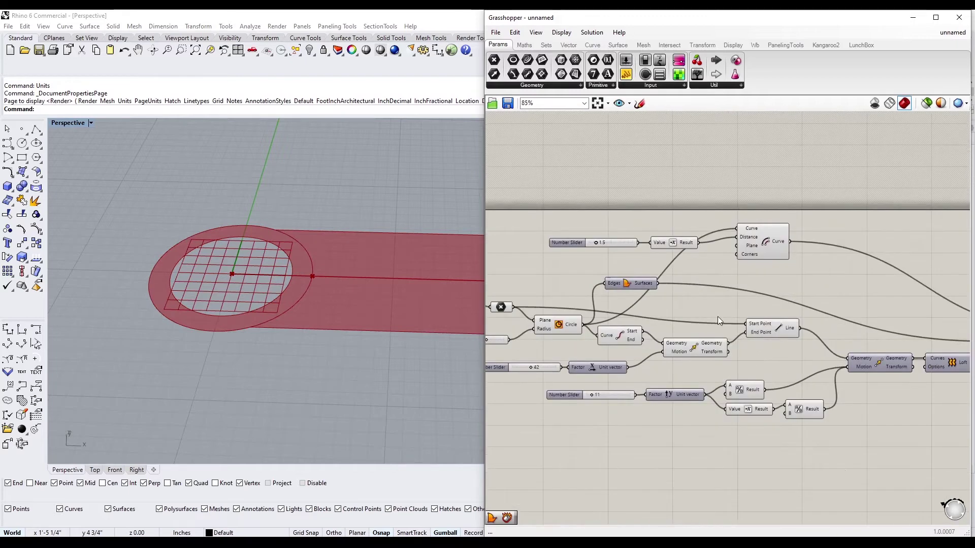
pyautogui.moveTo(624, 277); pyautogui.dragTo(769, 304)
pyautogui.click(774, 233)
pyautogui.moveTo(775, 232); pyautogui.dragTo(739, 348)
pyautogui.moveTo(708, 192); pyautogui.dragTo(579, 252)
pyautogui.moveTo(669, 244); pyautogui.dragTo(652, 262)
pyautogui.click(666, 243)
pyautogui.scroll(-3, 714, 241)
pyautogui.moveTo(543, 226); pyautogui.dragTo(910, 372)
pyautogui.moveTo(644, 244); pyautogui.dragTo(619, 233)
pyautogui.click(708, 358)
# - Set the circle's Radius slider to 7
pyautogui.scroll(5, 672, 276)
pyautogui.scroll(3, 671, 276)
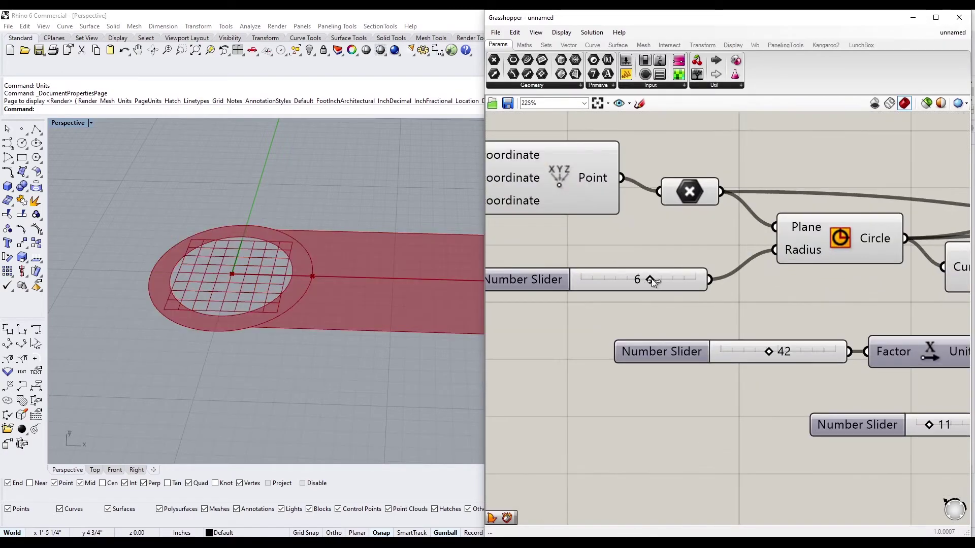
pyautogui.moveTo(651, 279)
pyautogui.mouseDown()
pyautogui.moveTo(671, 278)
pyautogui.moveTo(661, 279)
pyautogui.mouseUp()
pyautogui.scroll(-1, 382, 269)
pyautogui.scroll(-2, 382, 269)
pyautogui.moveTo(843, 254); pyautogui.dragTo(617, 260, button='right')
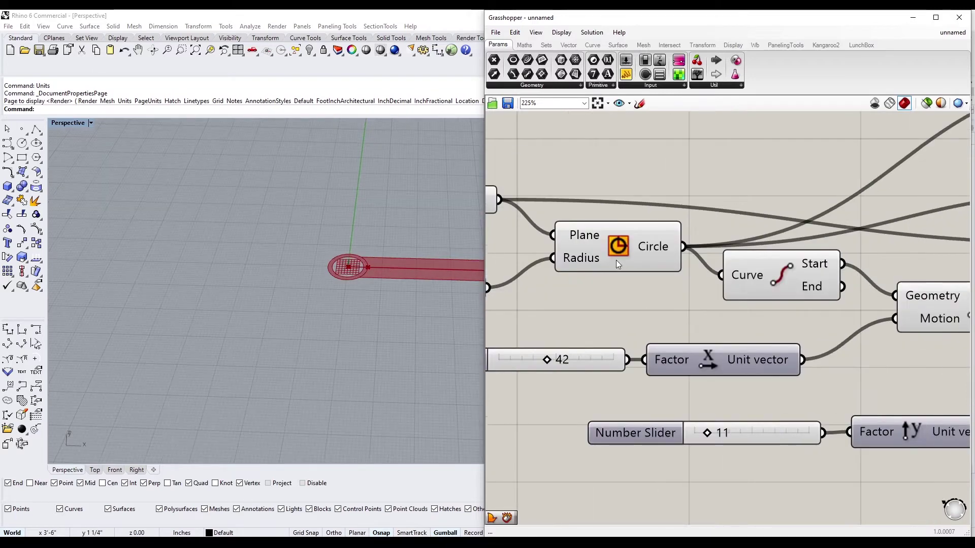
pyautogui.scroll(-3, 785, 315)
pyautogui.scroll(5, 541, 254)
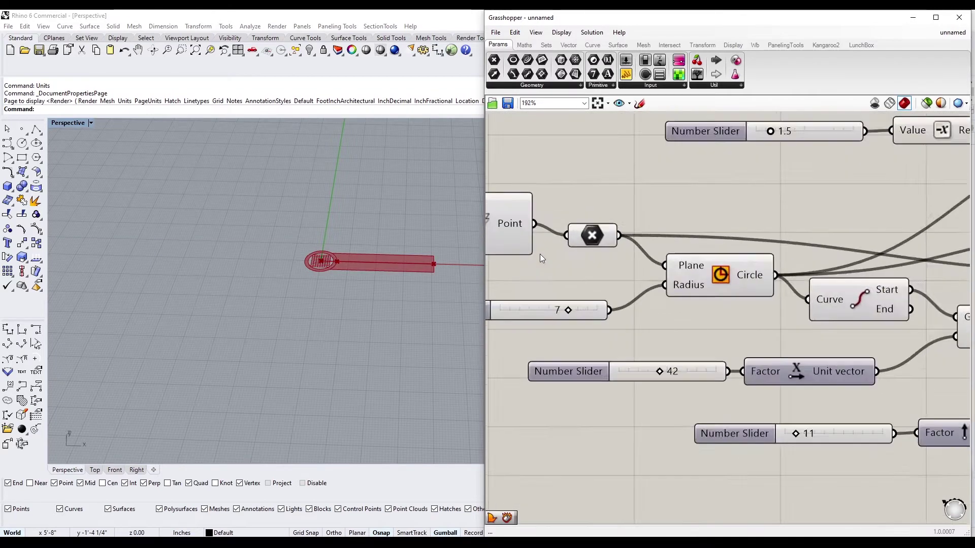
# - Lower the circle's Radius slider until the pipe circle is narrower than the tread
pyautogui.moveTo(733, 326)
pyautogui.mouseDown()
pyautogui.moveTo(750, 327)
pyautogui.moveTo(714, 326)
pyautogui.mouseUp()
pyautogui.scroll(-6, 714, 326)
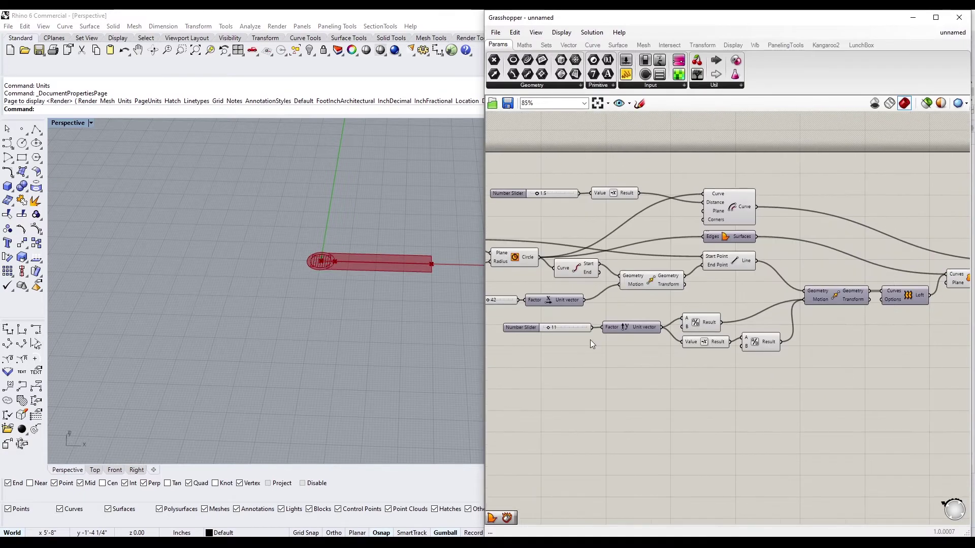
pyautogui.scroll(7, 677, 321)
pyautogui.moveTo(660, 275)
pyautogui.mouseDown()
pyautogui.moveTo(620, 276)
pyautogui.moveTo(641, 275)
pyautogui.mouseUp()
pyautogui.scroll(-5, 639, 222)
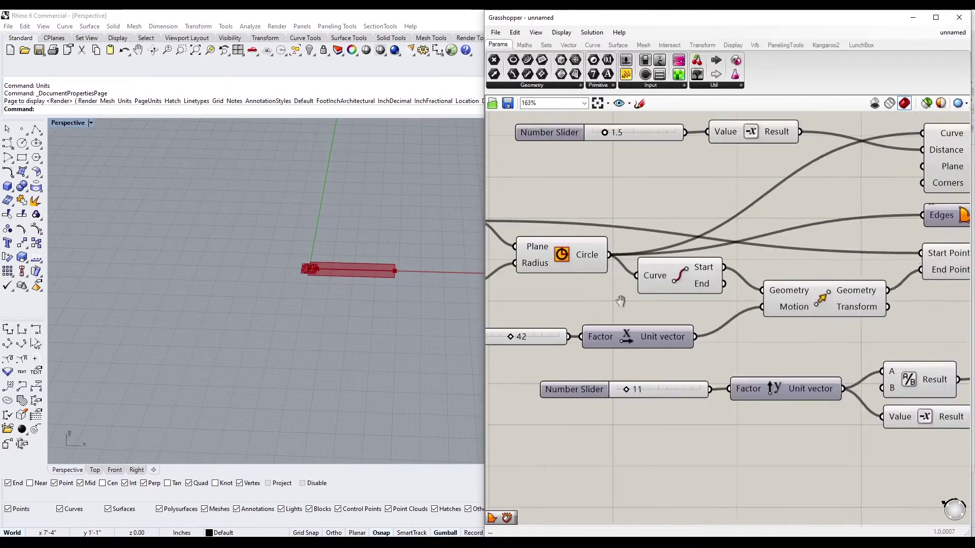
pyautogui.scroll(4, 249, 306)
pyautogui.scroll(-3, 689, 254)
pyautogui.scroll(5, 847, 252)
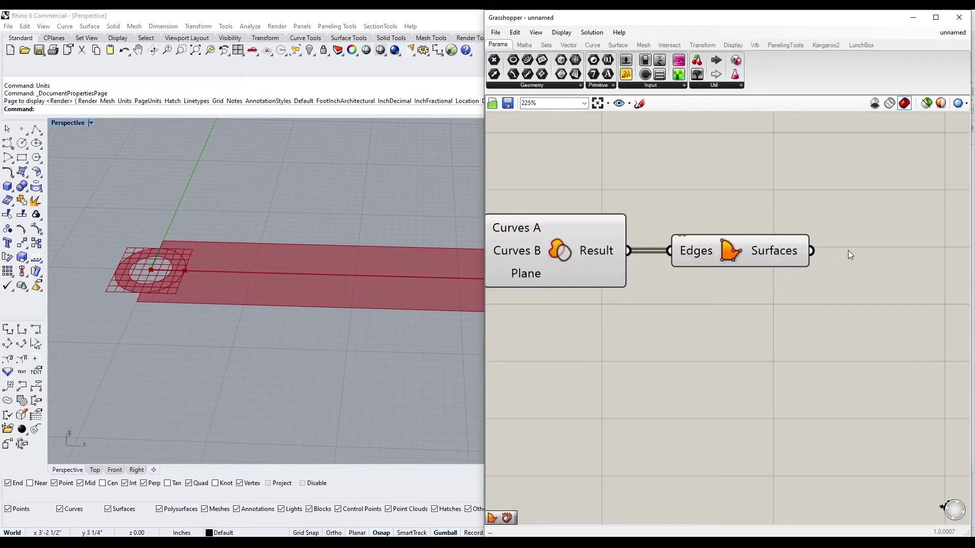
# - Add a Fillet component beyond the Boundary Surfaces and connect the Region Difference result to its Curve input
pyautogui.doubleClick(848, 252)
pyautogui.write('fillet')
pyautogui.press('Return')
pyautogui.moveTo(835, 239); pyautogui.dragTo(906, 271)
pyautogui.moveTo(811, 251); pyautogui.dragTo(854, 271)
pyautogui.moveTo(628, 251); pyautogui.dragTo(854, 271)
pyautogui.scroll(-3, 592, 286)
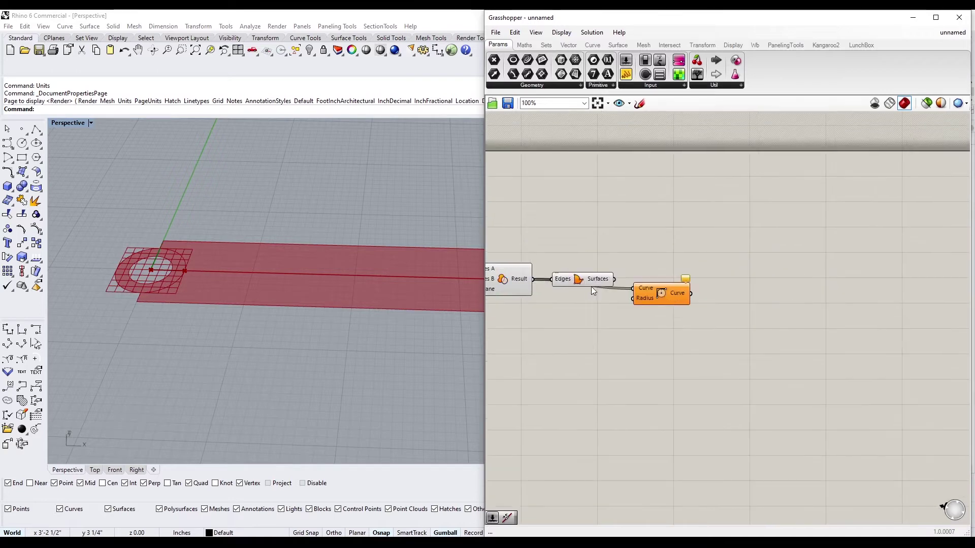
# - Connect the Fillet's Curve to the Boundary Surfaces' Edges and drive its Radius with a new 1.5 number slider, lowered to 1.2
pyautogui.moveTo(591, 286); pyautogui.dragTo(753, 297)
pyautogui.moveTo(692, 290); pyautogui.dragTo(731, 289)
pyautogui.scroll(1, 708, 309)
pyautogui.doubleClick(616, 305)
pyautogui.write('1.5')
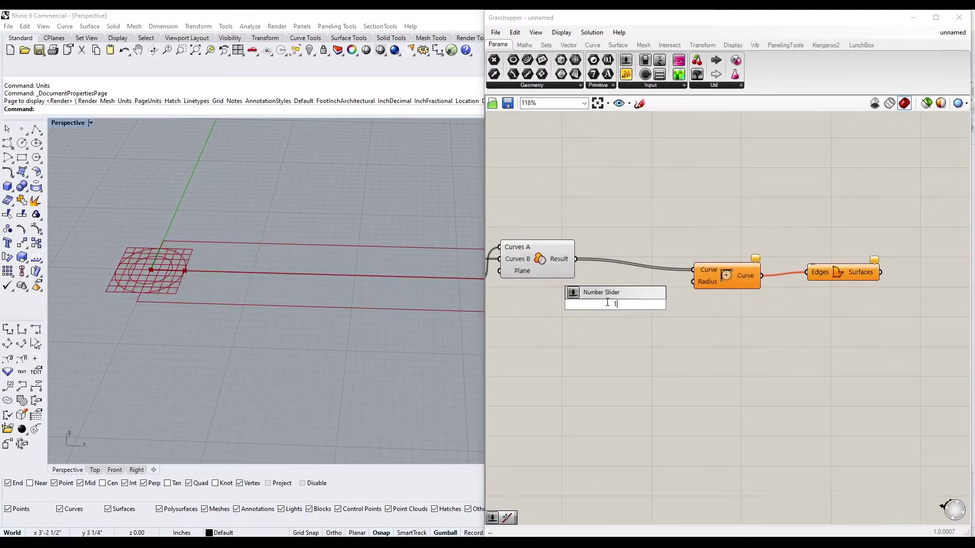
pyautogui.press('Return')
pyautogui.moveTo(678, 304); pyautogui.dragTo(693, 281)
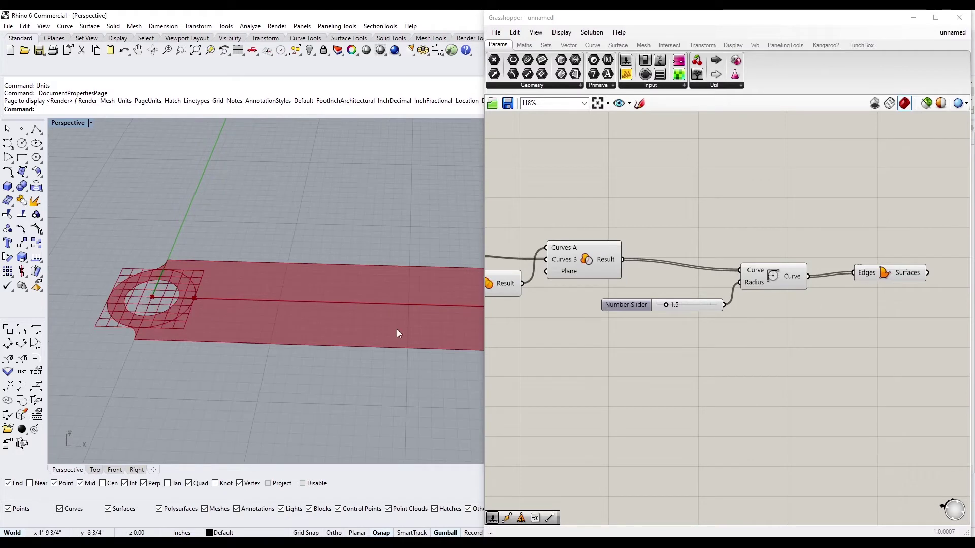
pyautogui.moveTo(666, 305)
pyautogui.mouseDown()
pyautogui.moveTo(652, 304)
pyautogui.moveTo(672, 304)
pyautogui.mouseUp()
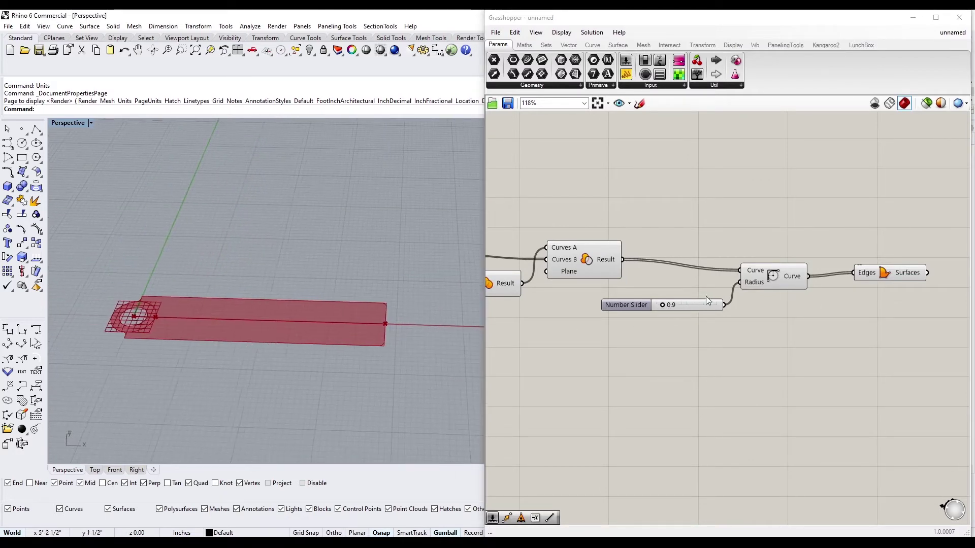
# - Turn on the preview of the circle's Boundary Surfaces and of the tread's Loft
pyautogui.moveTo(664, 305); pyautogui.dragTo(894, 324, button='right')
pyautogui.click(717, 307)
pyautogui.scroll(-2, 716, 306)
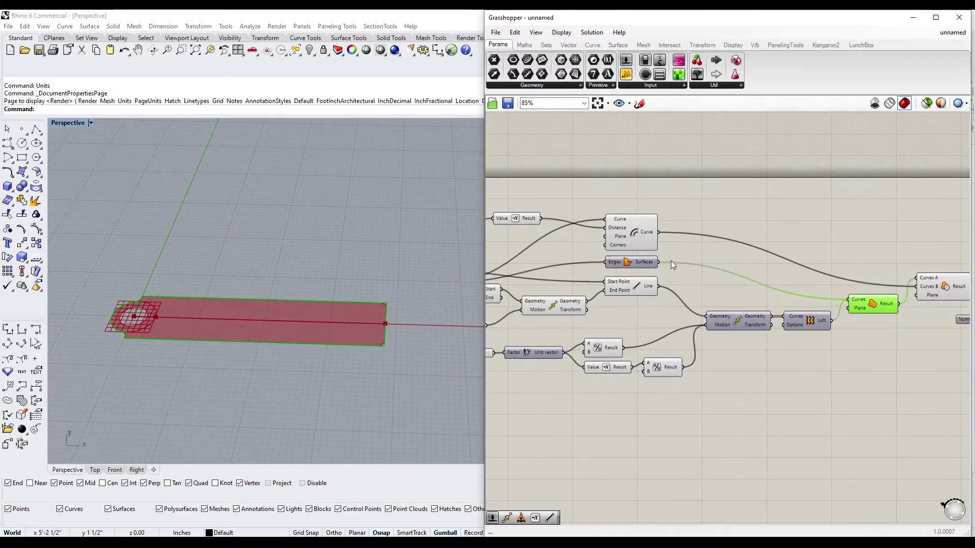
pyautogui.rightClick(609, 259)
pyautogui.click(632, 281)
pyautogui.scroll(-1, 619, 240)
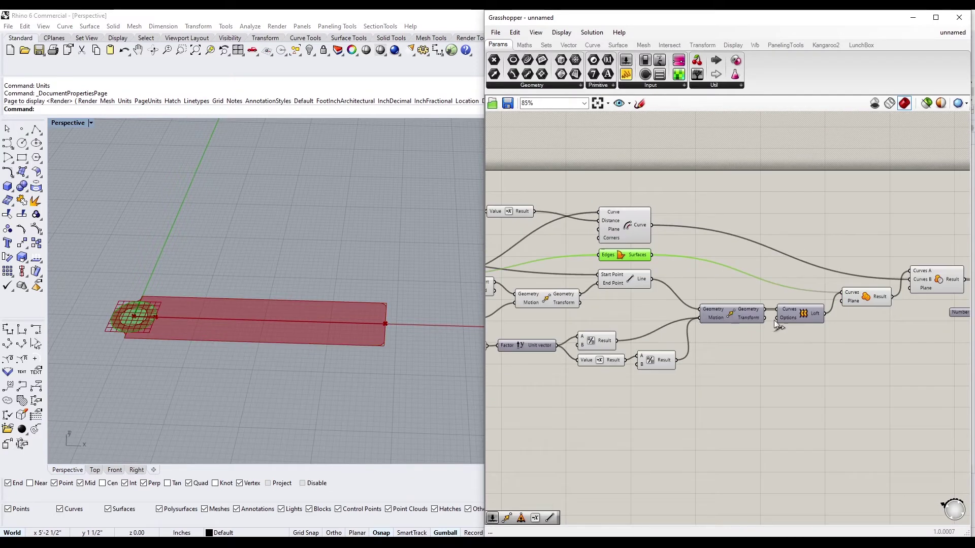
pyautogui.click(800, 316)
pyautogui.rightClick(798, 315)
pyautogui.moveTo(815, 333); pyautogui.dragTo(731, 306, button='right')
pyautogui.doubleClick(738, 315)
pyautogui.scroll(-2, 904, 300)
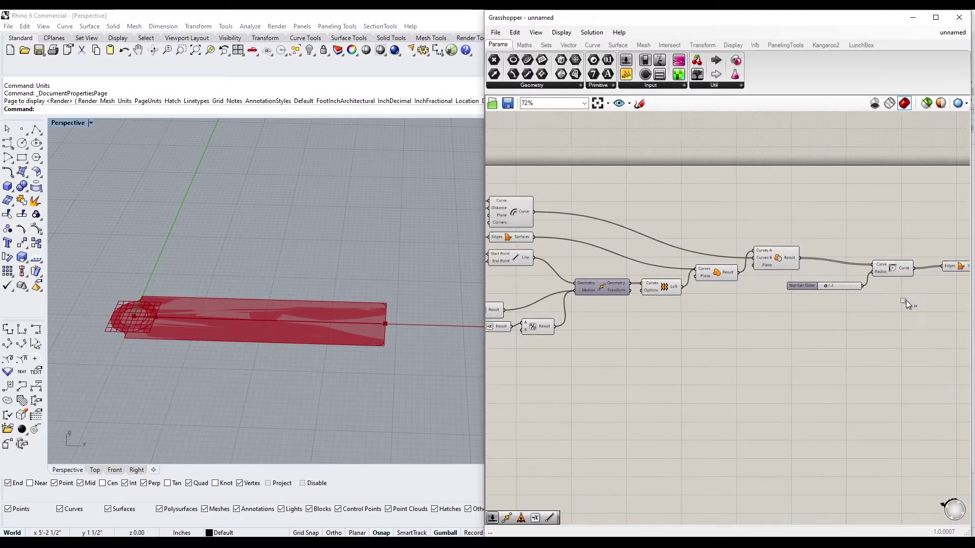
# - Move the Fillet and its slider near the Loft, connect the Loft to the Fillet's Curve input, and set the radius to 4.1
pyautogui.scroll(2, 691, 290)
pyautogui.click(624, 274)
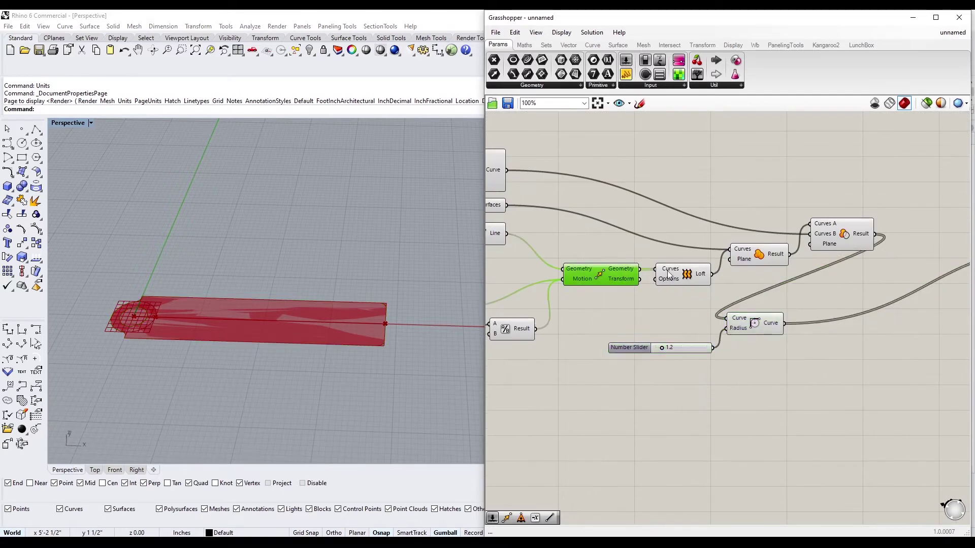
pyautogui.click(763, 330)
pyautogui.moveTo(664, 348); pyautogui.dragTo(675, 349)
pyautogui.scroll(-2, 762, 406)
pyautogui.moveTo(762, 405); pyautogui.dragTo(625, 394, button='right')
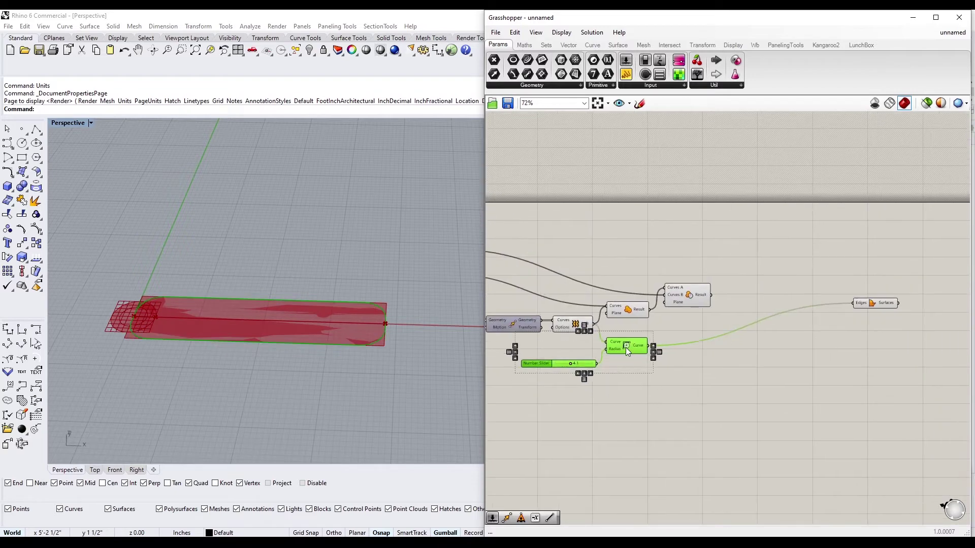
# - Turn off the previews of the Loft and the Region Union, and nudge the Fillet into place beside the Loft
pyautogui.click(573, 327)
pyautogui.scroll(2, 509, 322)
pyautogui.click(675, 361)
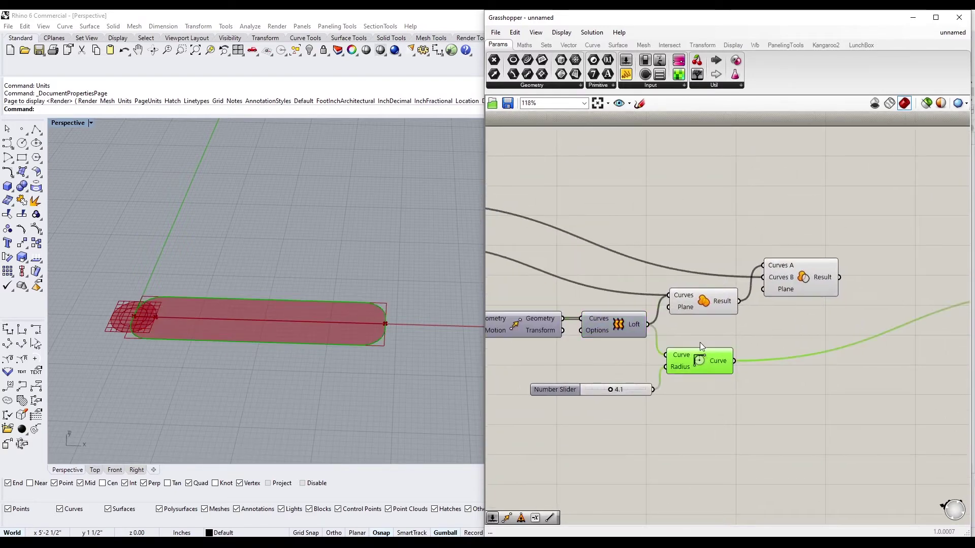
pyautogui.click(710, 305)
pyautogui.rightClick(704, 302)
pyautogui.click(699, 352)
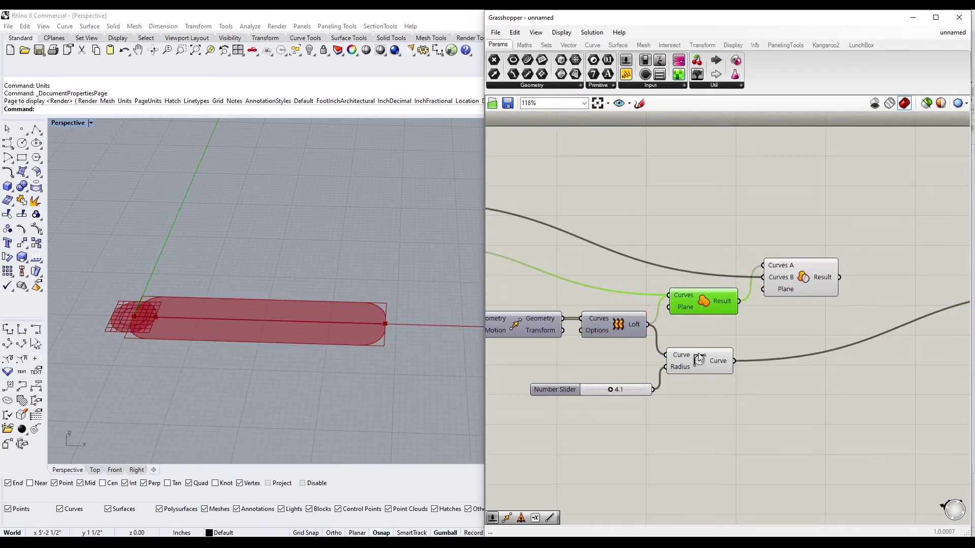
pyautogui.click(709, 361)
# - Delete the Region Difference and Region Union components above the Fillet
pyautogui.click(797, 281)
pyautogui.click(782, 245)
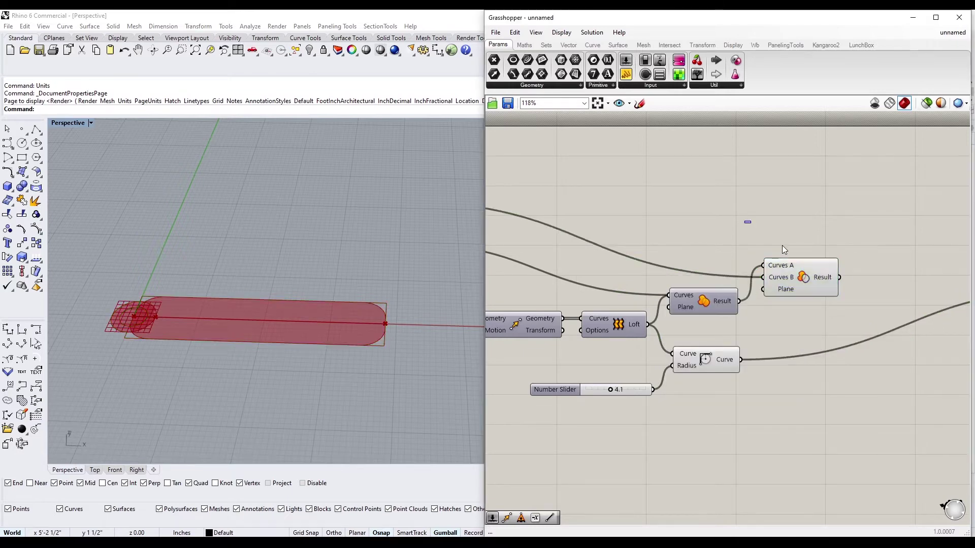
pyautogui.rightClick(796, 280)
pyautogui.press('Escape')
pyautogui.rightClick(729, 299)
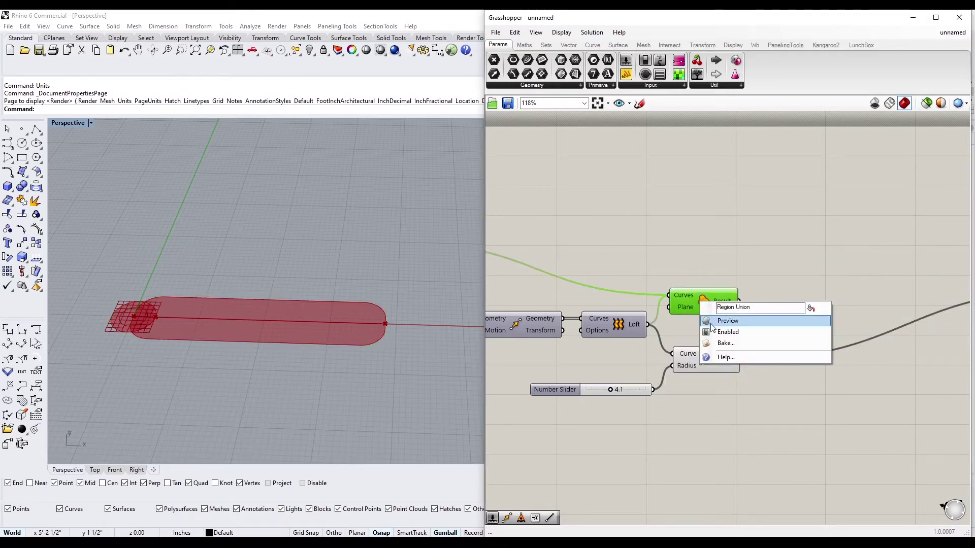
pyautogui.press('Escape')
pyautogui.scroll(-1, 719, 325)
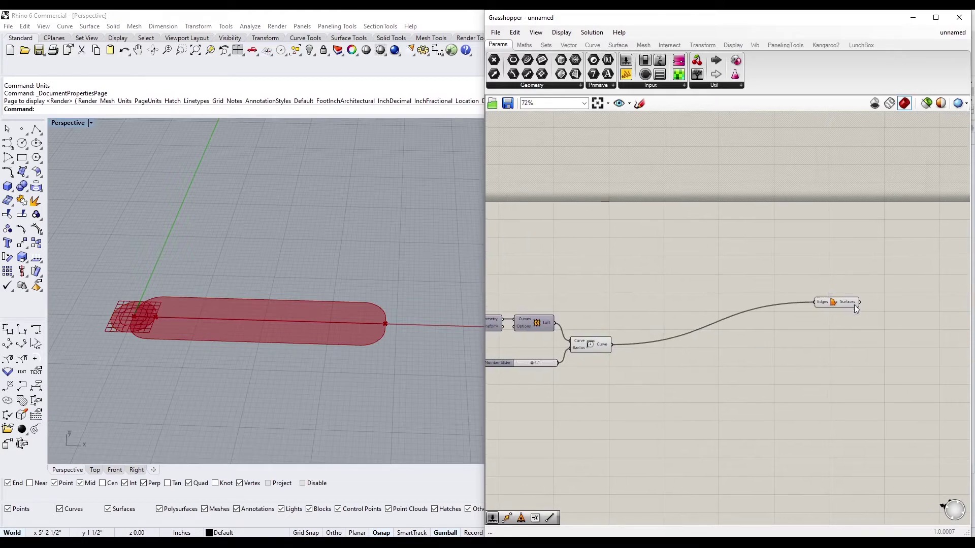
# - Move the final Boundary Surfaces next to the Fillet and delete the circle's Boundary Surfaces
pyautogui.click(823, 308)
pyautogui.moveTo(583, 296); pyautogui.dragTo(707, 300, button='right')
pyautogui.click(645, 206)
pyautogui.moveTo(645, 206); pyautogui.dragTo(733, 286, button='right')
pyautogui.press('Delete')
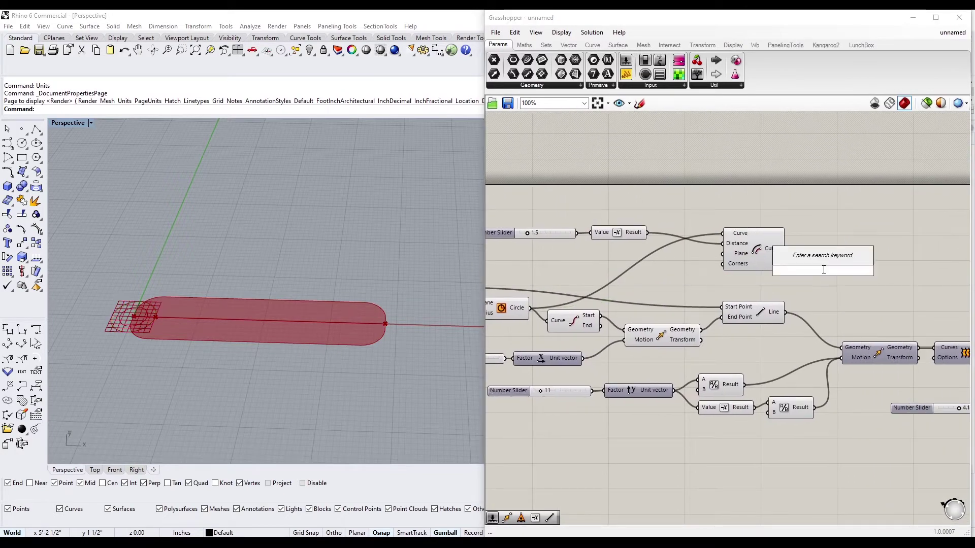
# - Add a Region Difference with the circle as Curves A and the offset curve as Curves B
pyautogui.doubleClick(821, 272)
pyautogui.write('dif')
pyautogui.click(812, 245)
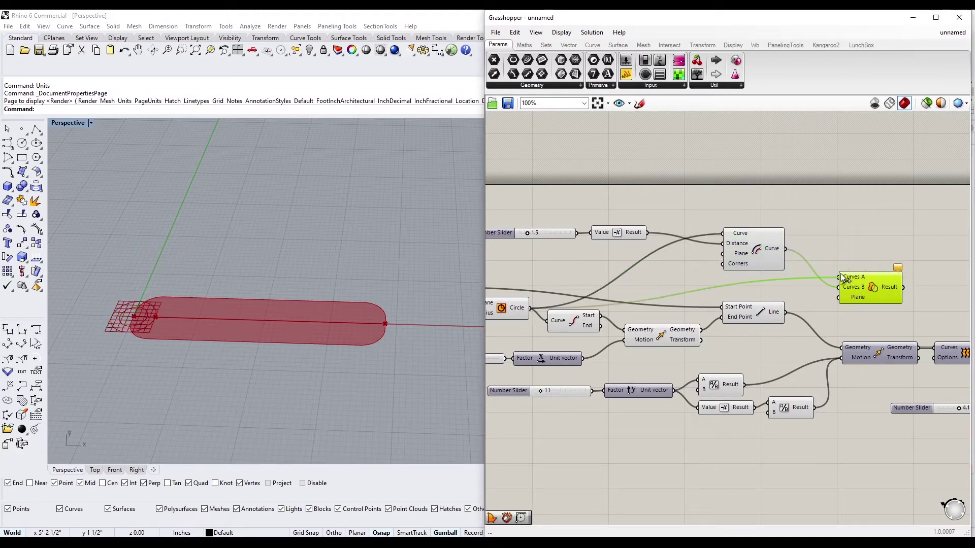
pyautogui.moveTo(946, 287); pyautogui.dragTo(686, 253, button='right')
pyautogui.click(687, 253)
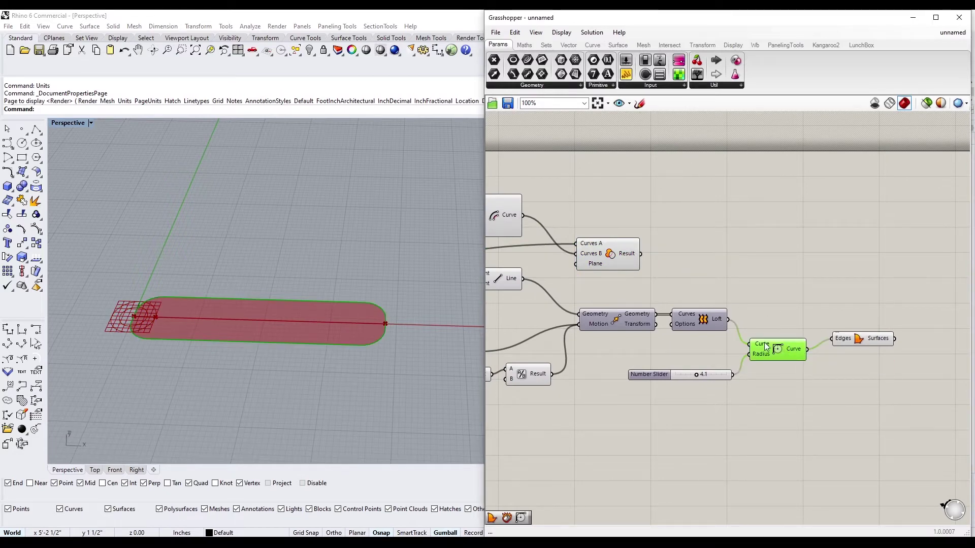
# - Replace the Fillet's Boundary Surfaces with a Region Union combining the ring's Region Difference result and the filleted tread curve
pyautogui.click(856, 339)
pyautogui.press('Delete')
pyautogui.doubleClick(830, 292)
pyautogui.write('unio')
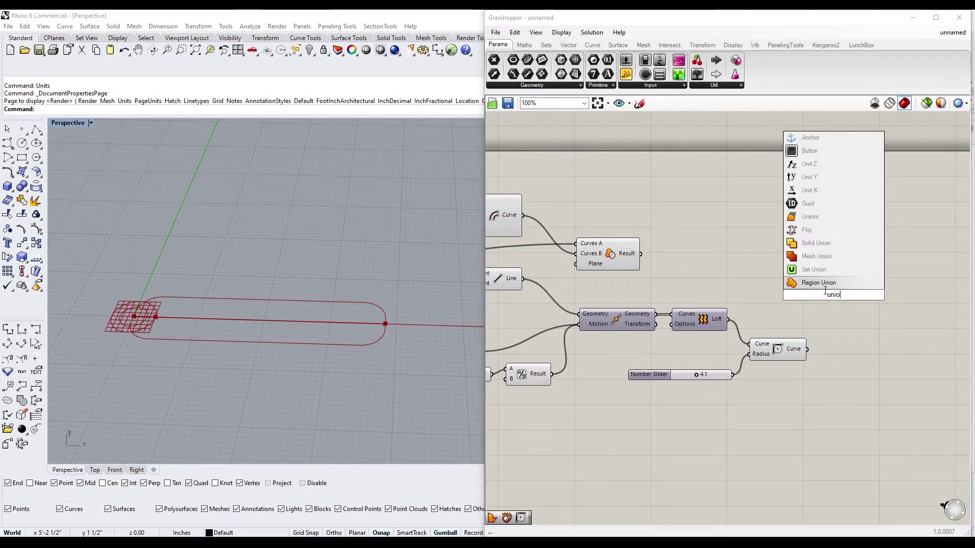
pyautogui.click(819, 283)
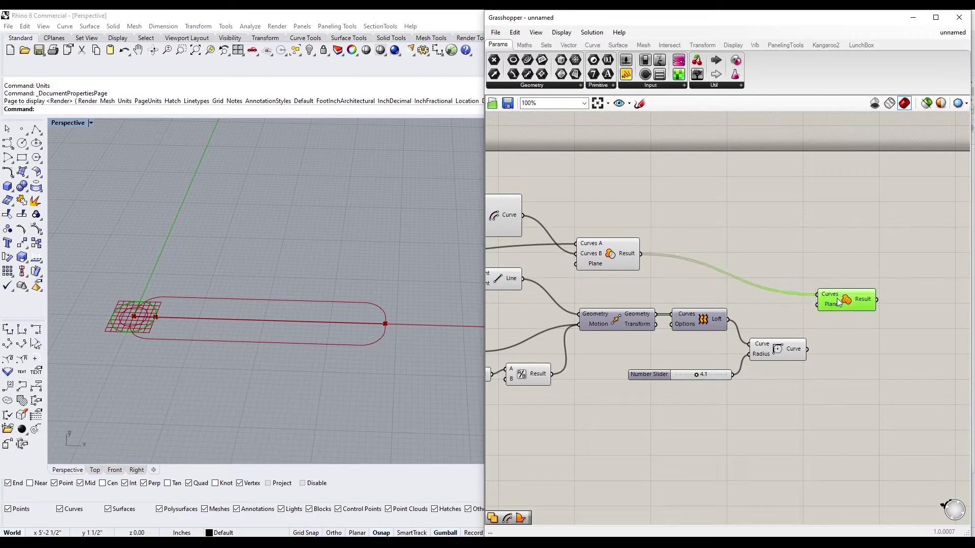
# - Add a Boundary Surfaces fed by the Region Union result and flatten its Edges input
pyautogui.doubleClick(853, 325)
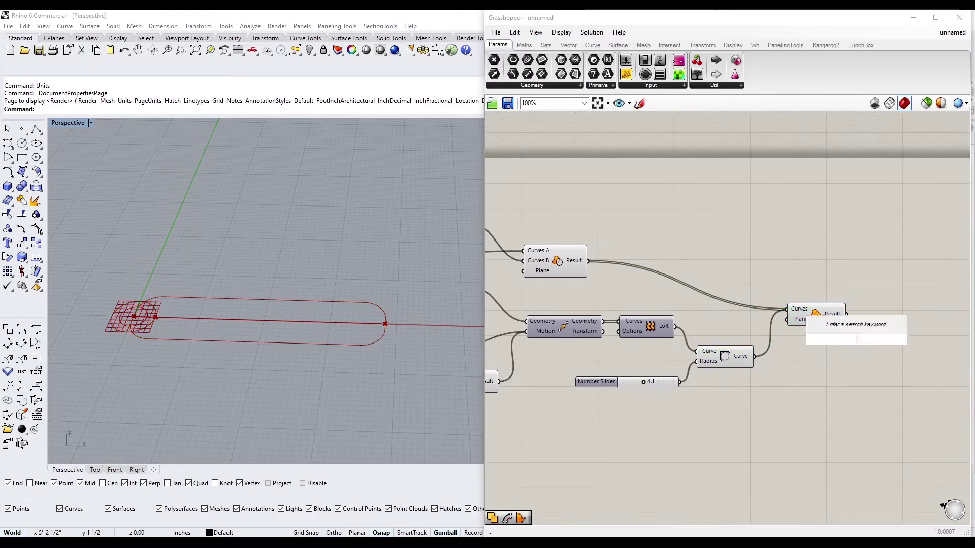
pyautogui.write('bou')
pyautogui.click(845, 325)
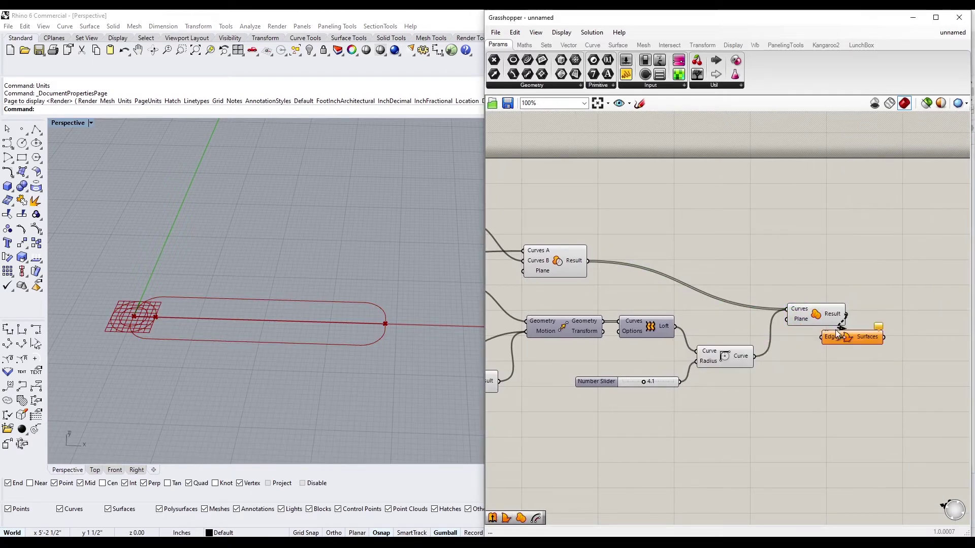
pyautogui.rightClick(879, 325)
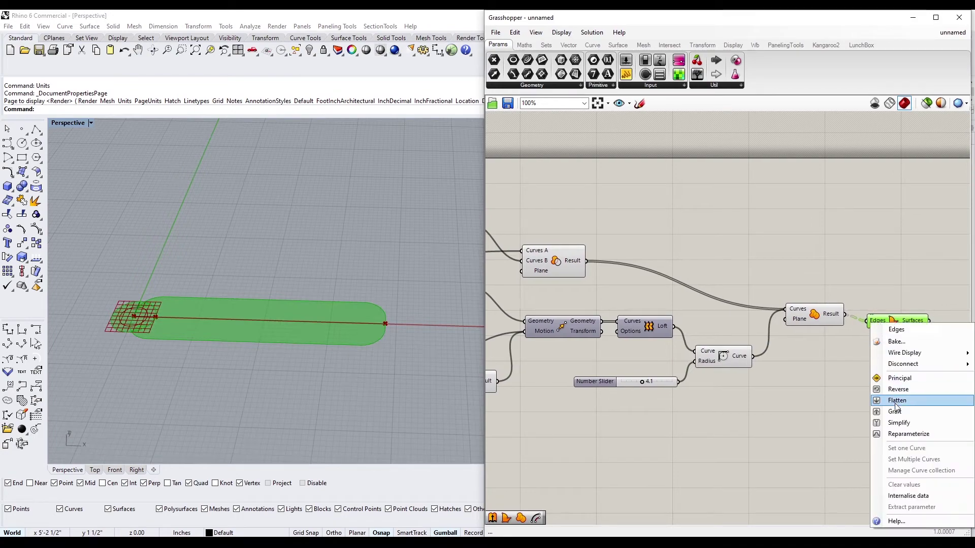
pyautogui.press('Escape')
# - Examine how the circle, offset and tread components feed the ring's Region Difference and the Region Union
pyautogui.click(571, 258)
pyautogui.moveTo(571, 258); pyautogui.dragTo(649, 266, button='right')
pyautogui.scroll(3, 649, 265)
pyautogui.click(772, 254)
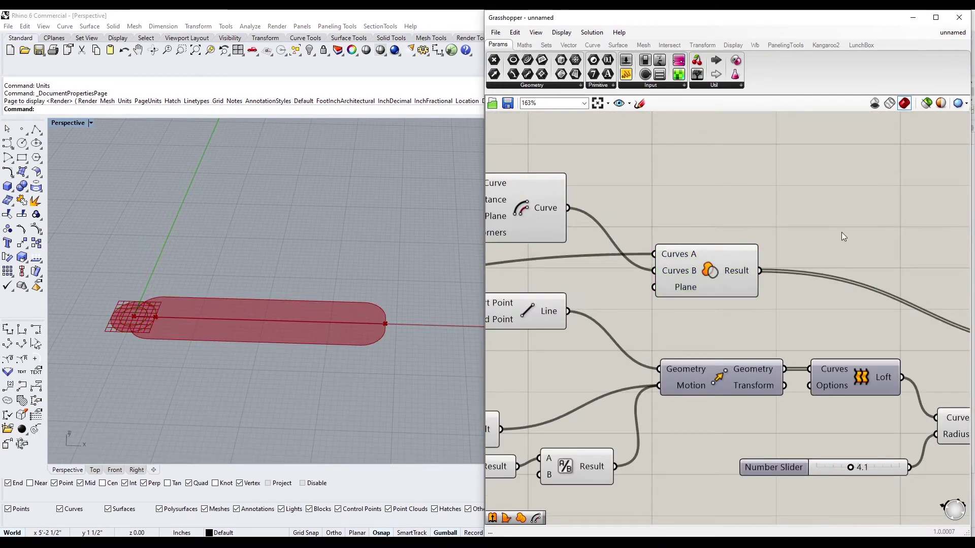
pyautogui.doubleClick(842, 232)
pyautogui.scroll(-4, 891, 218)
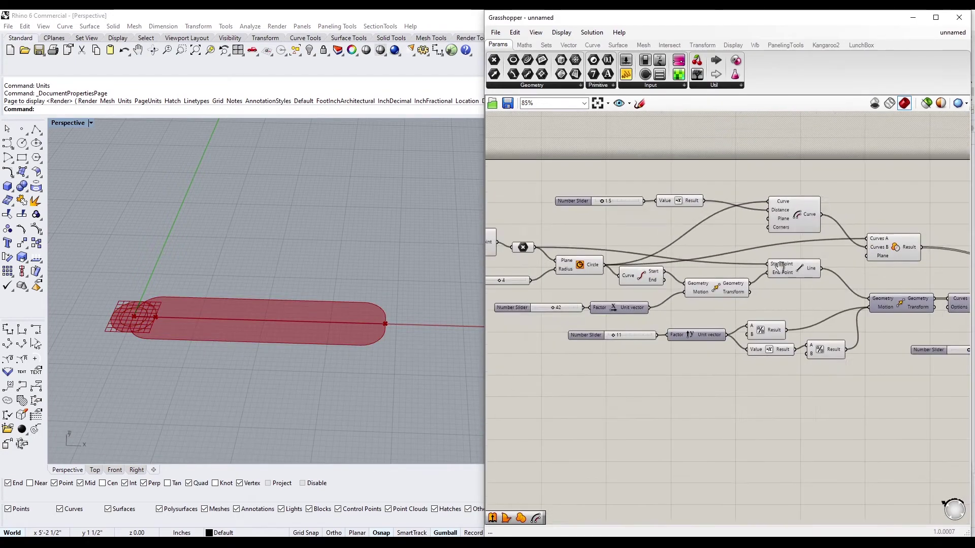
pyautogui.click(857, 297)
# - Delete the Region Union and add a Boundary Surfaces fed by the ring's Region Difference result
pyautogui.click(868, 282)
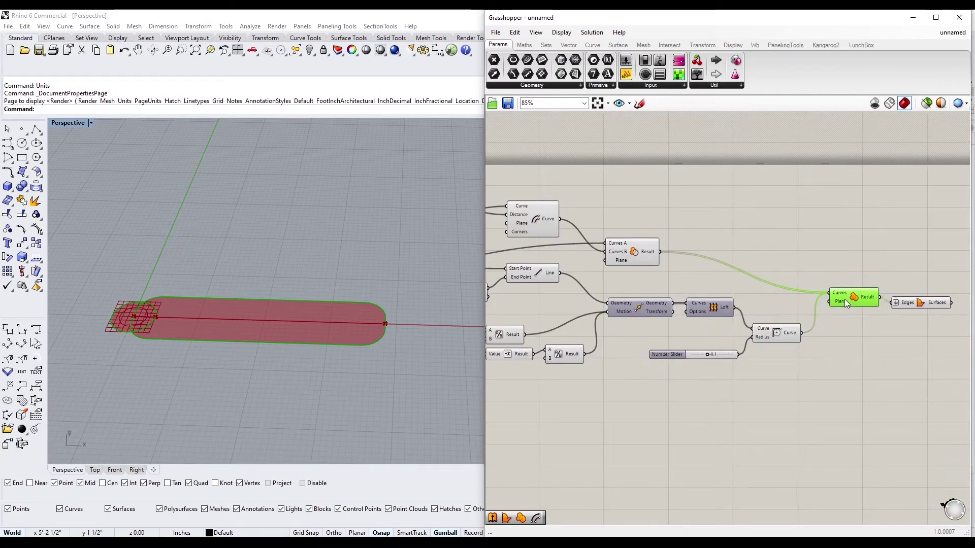
pyautogui.press('Delete')
pyautogui.click(777, 333)
pyautogui.doubleClick(711, 226)
pyautogui.write('bou')
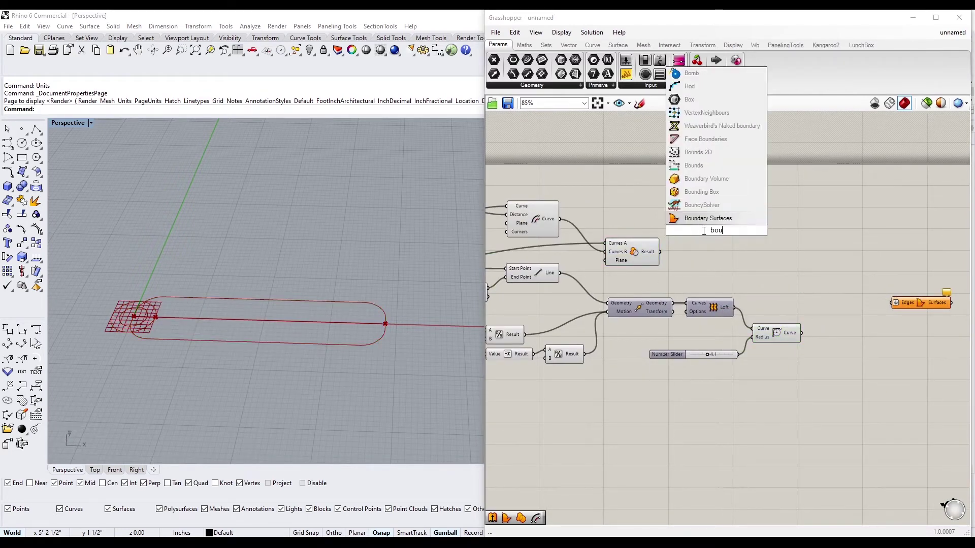
pyautogui.press('Return')
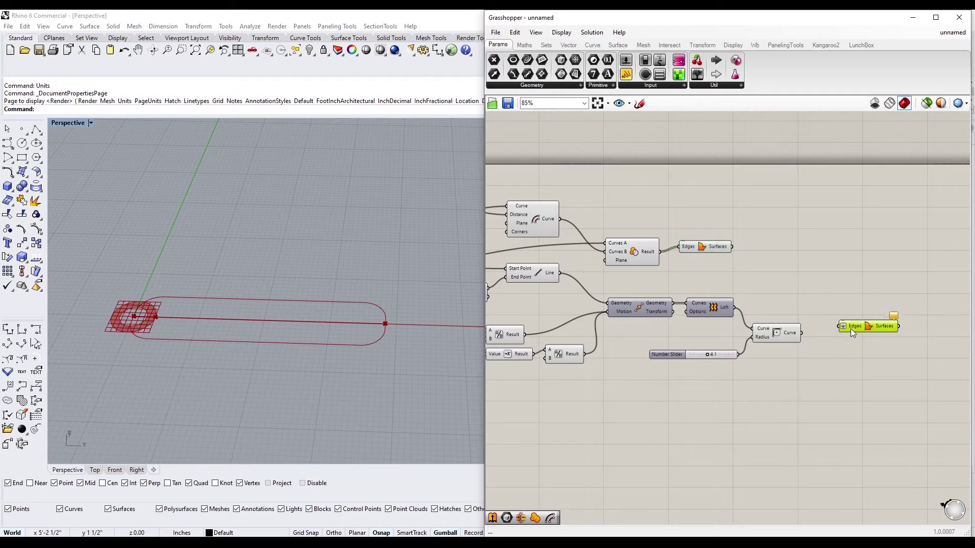
# - Try the flattened Boundary Surfaces on the Fillet's Curve output, and delete that component
pyautogui.click(819, 330)
pyautogui.click(843, 302)
pyautogui.moveTo(828, 332); pyautogui.dragTo(823, 334)
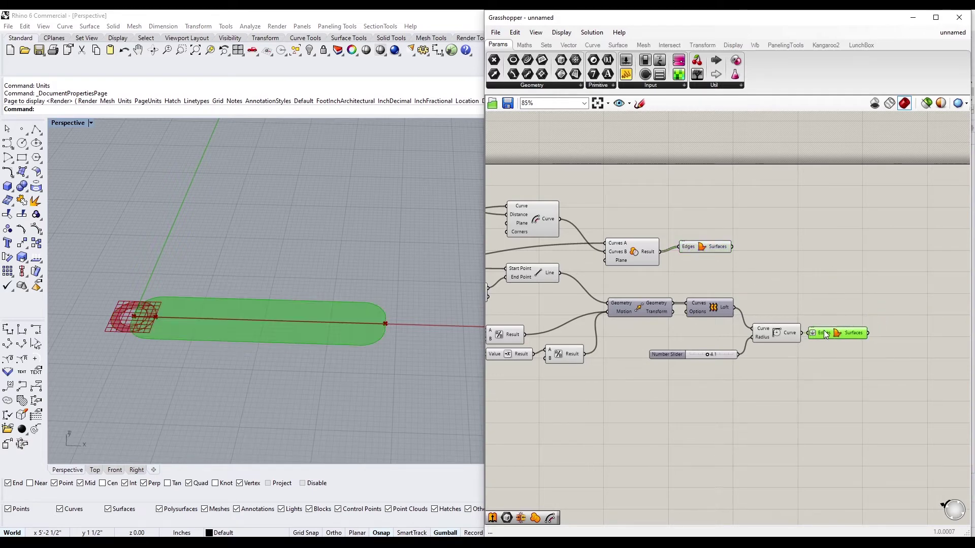
pyautogui.doubleClick(839, 323)
pyautogui.click(833, 330)
pyautogui.press('Delete')
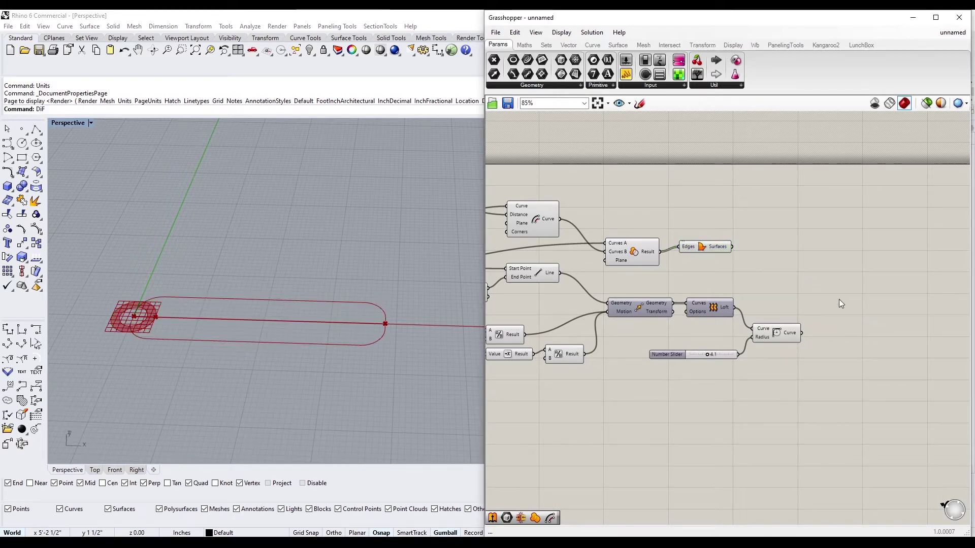
# - Add a Region Difference with the filleted tread curve as Curves A and the circle as Curves B
pyautogui.doubleClick(839, 300)
pyautogui.write('region')
pyautogui.click(833, 286)
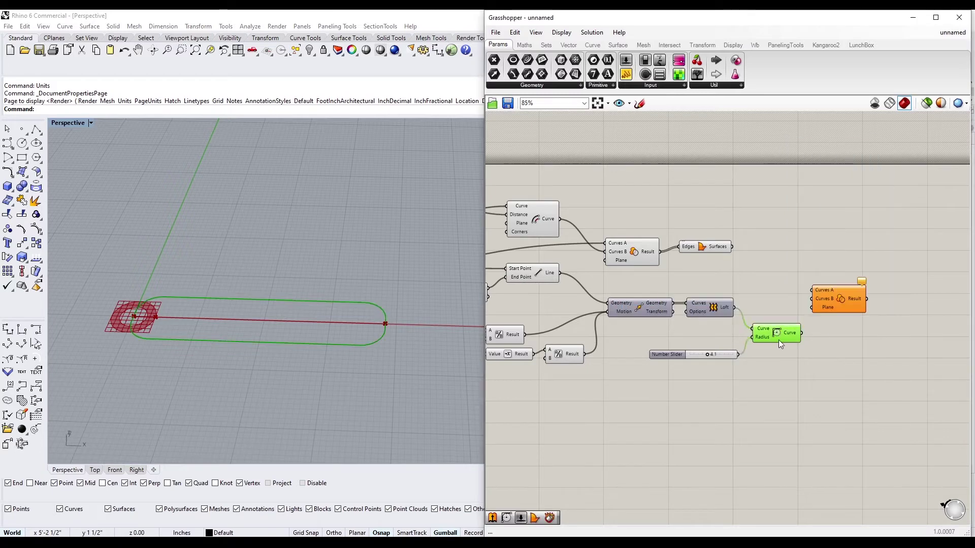
pyautogui.moveTo(804, 331); pyautogui.dragTo(830, 302)
pyautogui.moveTo(830, 302); pyautogui.dragTo(746, 296, button='right')
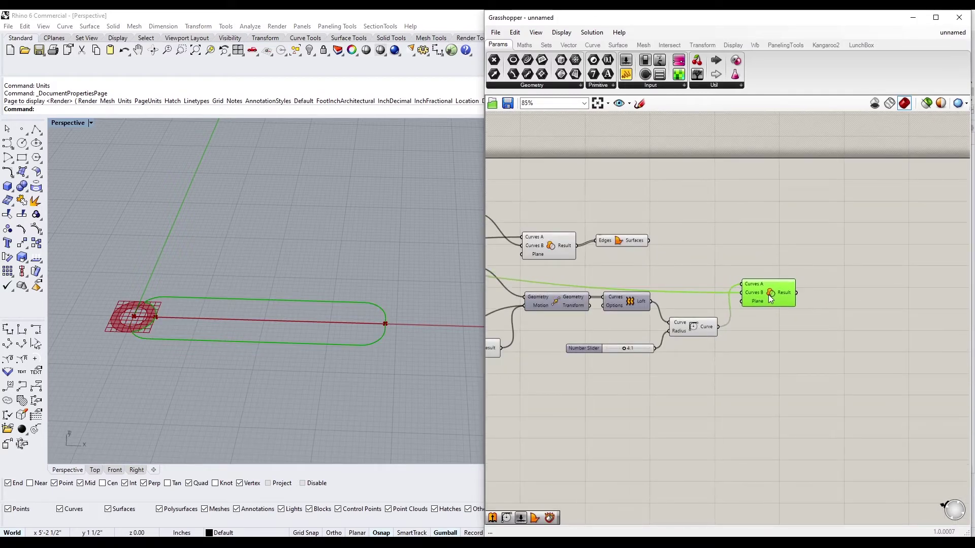
# - Add a Region Union beyond the tread's Region Difference to combine its result with the ring's Region Difference
pyautogui.moveTo(769, 295); pyautogui.dragTo(764, 289)
pyautogui.doubleClick(827, 273)
pyautogui.write('unio')
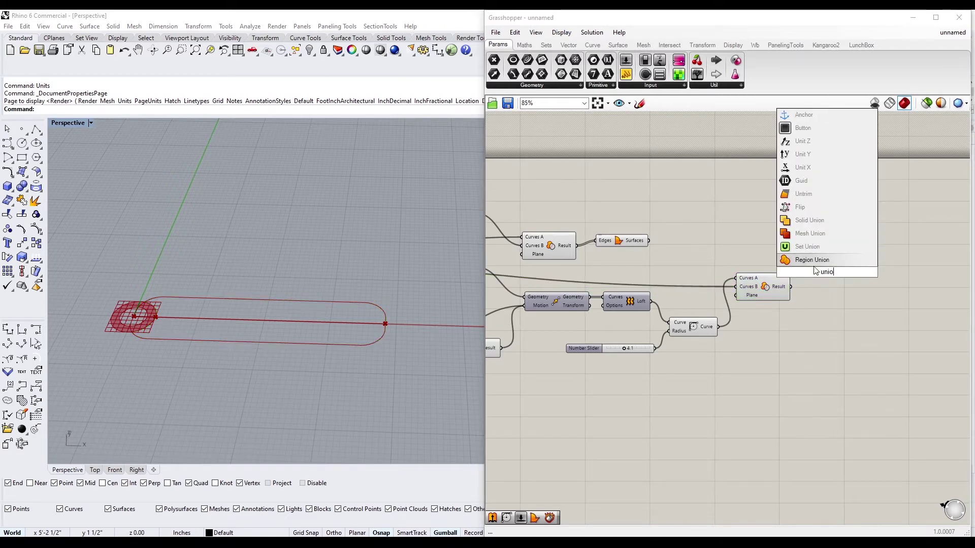
pyautogui.press('Return')
pyautogui.click(783, 290)
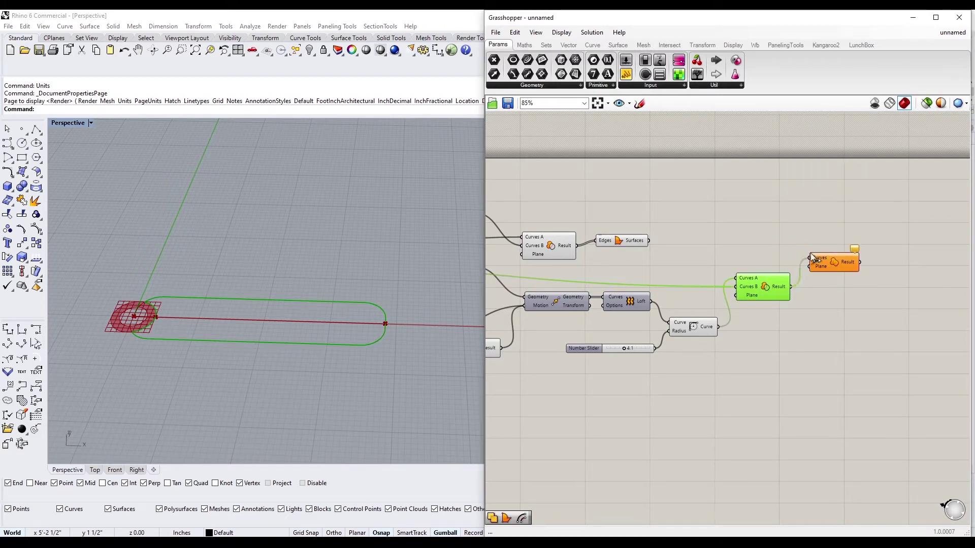
pyautogui.moveTo(811, 258); pyautogui.dragTo(815, 260)
# - Move the Boundary Surfaces beyond the Region Union, feed it the union's result, and flatten the union's Curves input
pyautogui.moveTo(620, 240); pyautogui.dragTo(892, 261)
pyautogui.rightClick(916, 256)
pyautogui.click(904, 332)
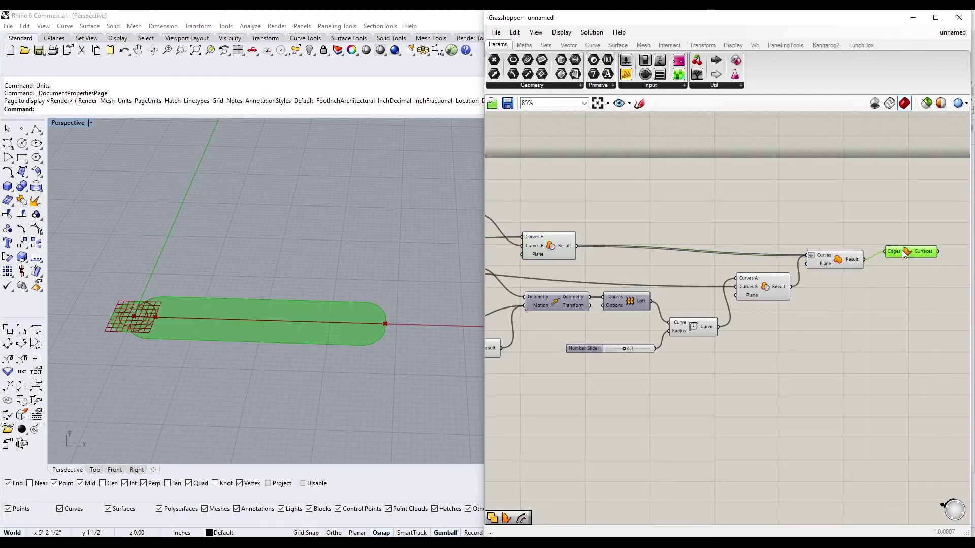
# - Delete the Boundary Surfaces and the Region Union that follow the tread's Region Difference
pyautogui.press('Delete')
pyautogui.click(558, 247)
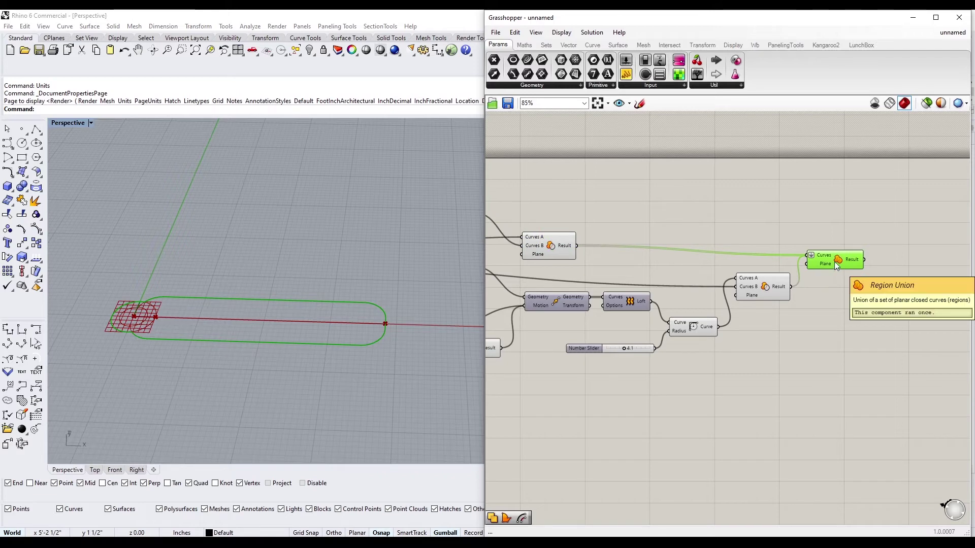
pyautogui.press('Delete')
# - Add a Boundary Surfaces component and feed it the result of the tread's Region Difference
pyautogui.click(765, 288)
pyautogui.doubleClick(839, 303)
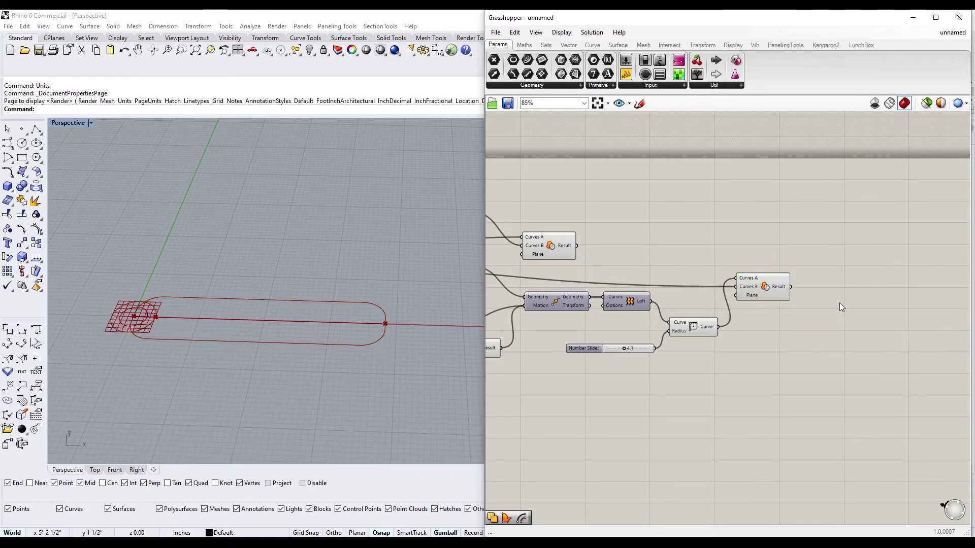
pyautogui.write('sur')
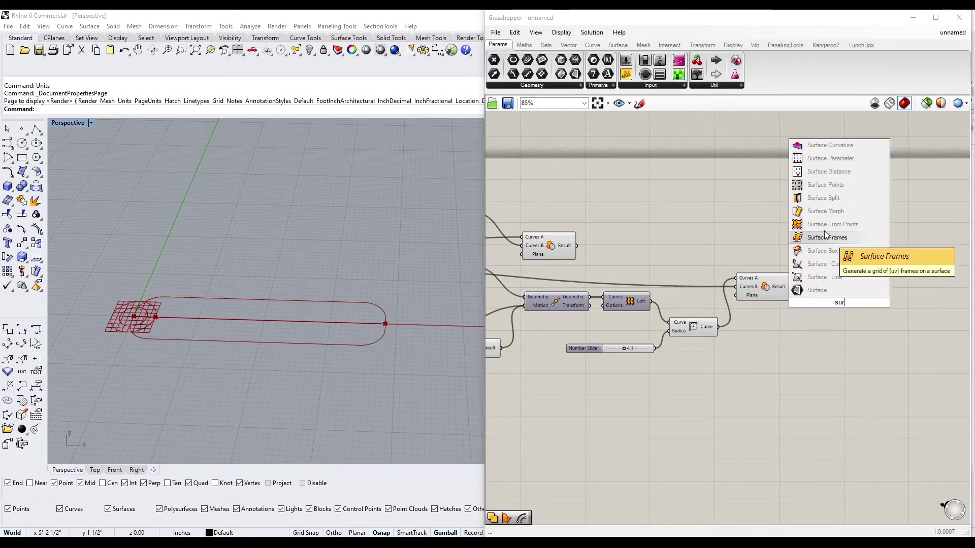
pyautogui.click(834, 289)
pyautogui.moveTo(791, 287); pyautogui.dragTo(806, 288)
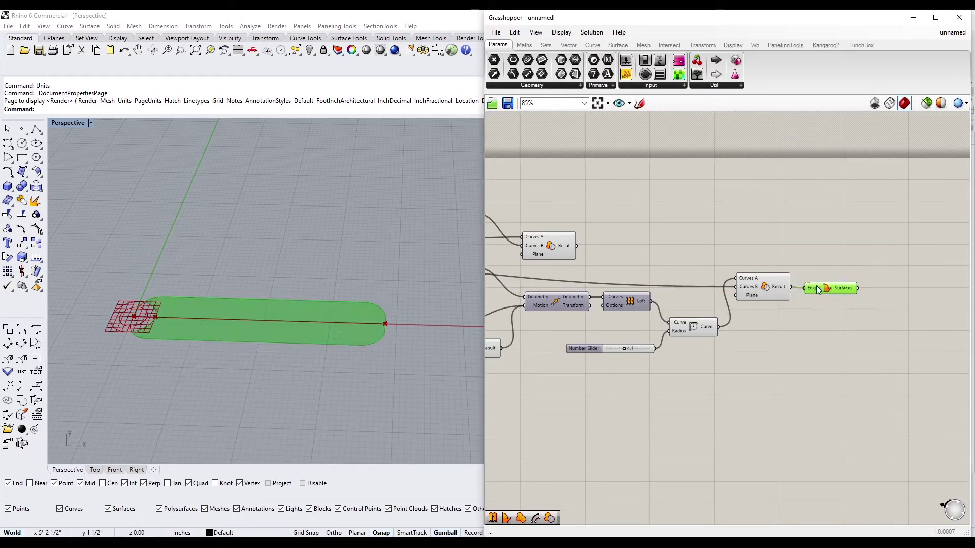
# - Set the fillet radius slider to 4.3 and add a Boundary Surfaces fed by the ring's Region Difference result
pyautogui.click(596, 267)
pyautogui.scroll(5, 726, 321)
pyautogui.moveTo(747, 311)
pyautogui.mouseDown()
pyautogui.moveTo(770, 311)
pyautogui.moveTo(750, 322)
pyautogui.mouseUp()
pyautogui.scroll(-4, 726, 305)
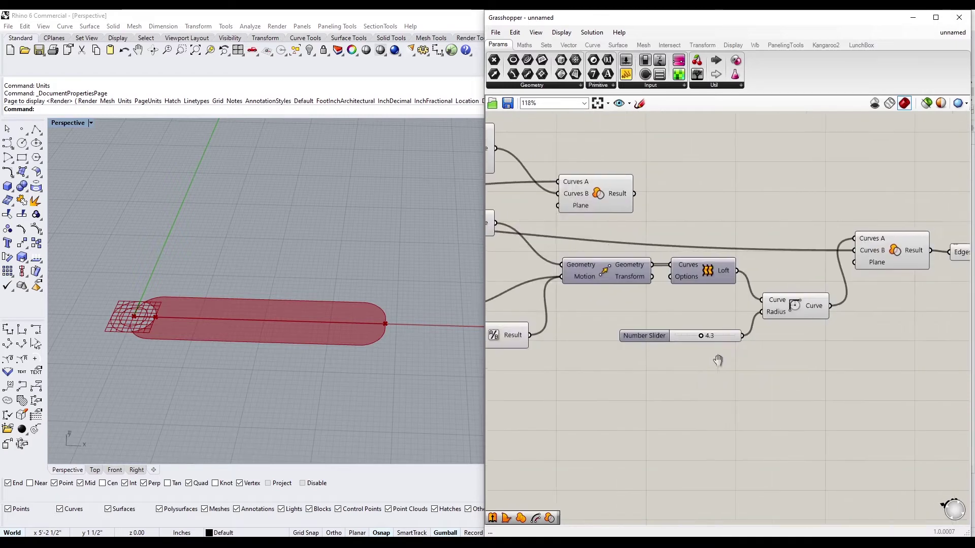
pyautogui.doubleClick(708, 196)
pyautogui.write('boundary')
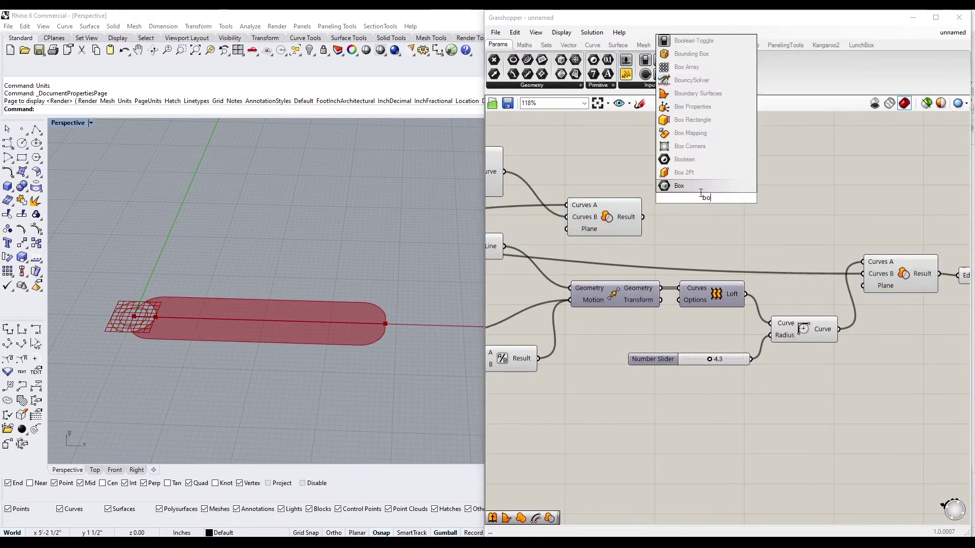
pyautogui.press('Return')
# - Turn off the preview of the tread's Region Difference and Fillet components
pyautogui.moveTo(815, 221); pyautogui.dragTo(768, 226, button='right')
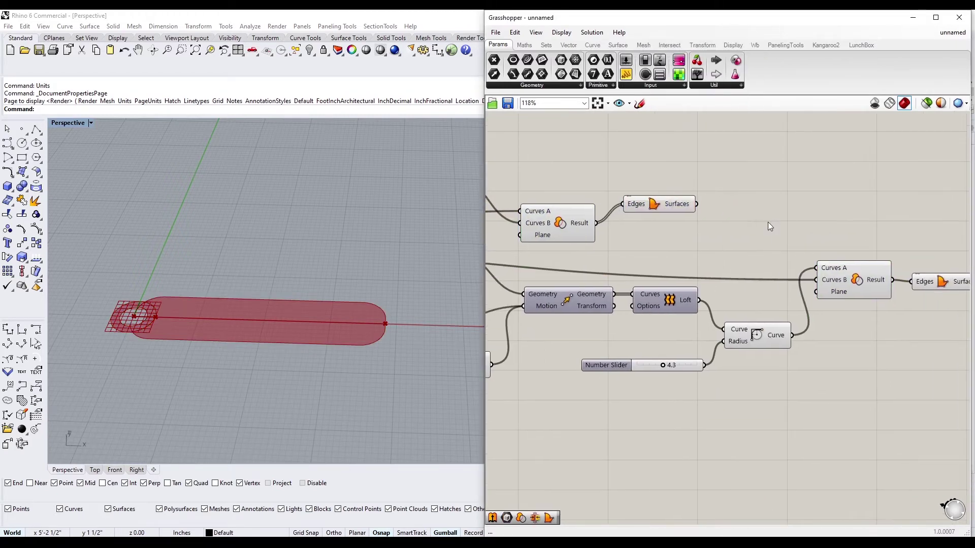
pyautogui.click(845, 274)
pyautogui.moveTo(838, 257); pyautogui.dragTo(751, 366)
pyautogui.middleClick(766, 269)
pyautogui.moveTo(935, 266); pyautogui.dragTo(797, 272, button='right')
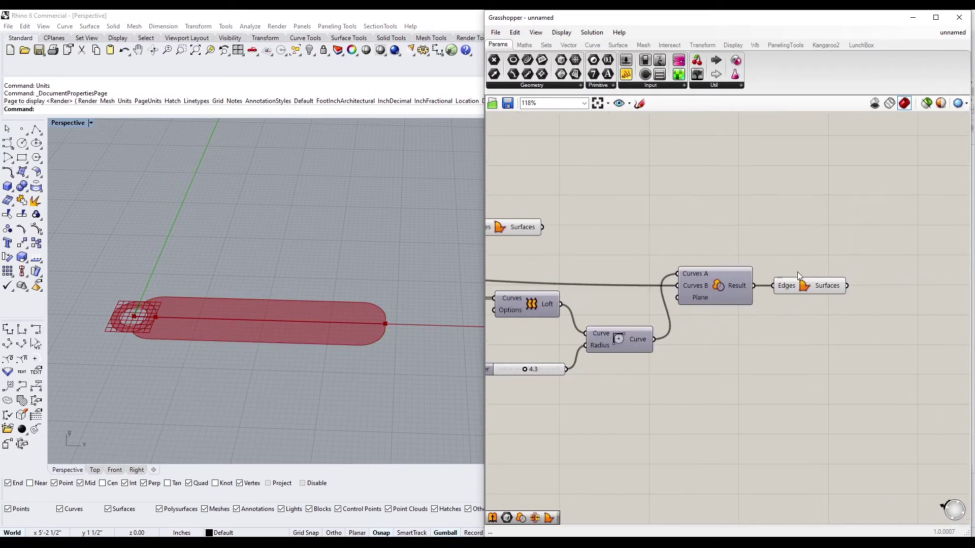
# - Try to combine the tread's and the ring's Boundary Surfaces with a Region Union
pyautogui.click(798, 280)
pyautogui.moveTo(847, 229); pyautogui.dragTo(796, 236, button='right')
pyautogui.doubleClick(797, 235)
pyautogui.write('unio')
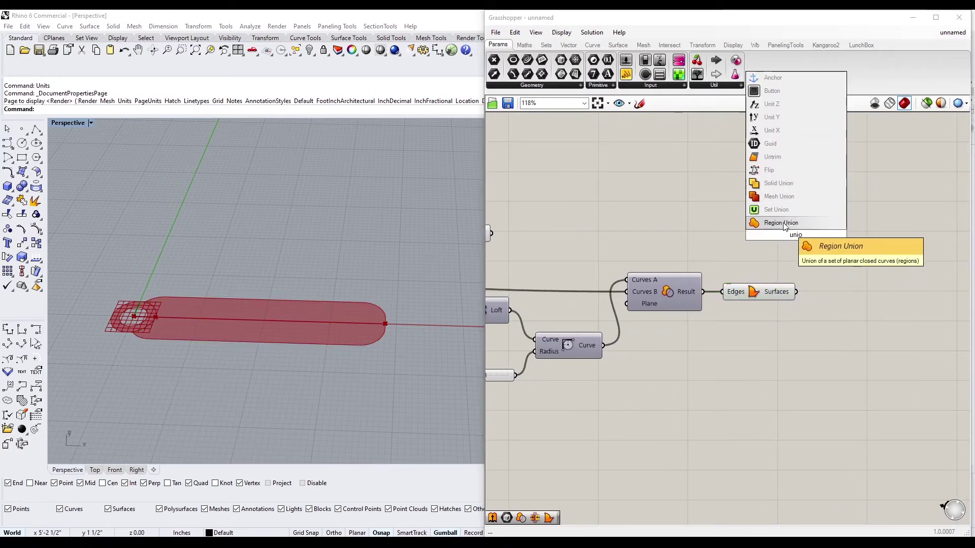
pyautogui.click(785, 225)
pyautogui.scroll(-2, 693, 276)
pyautogui.moveTo(547, 245); pyautogui.dragTo(755, 240)
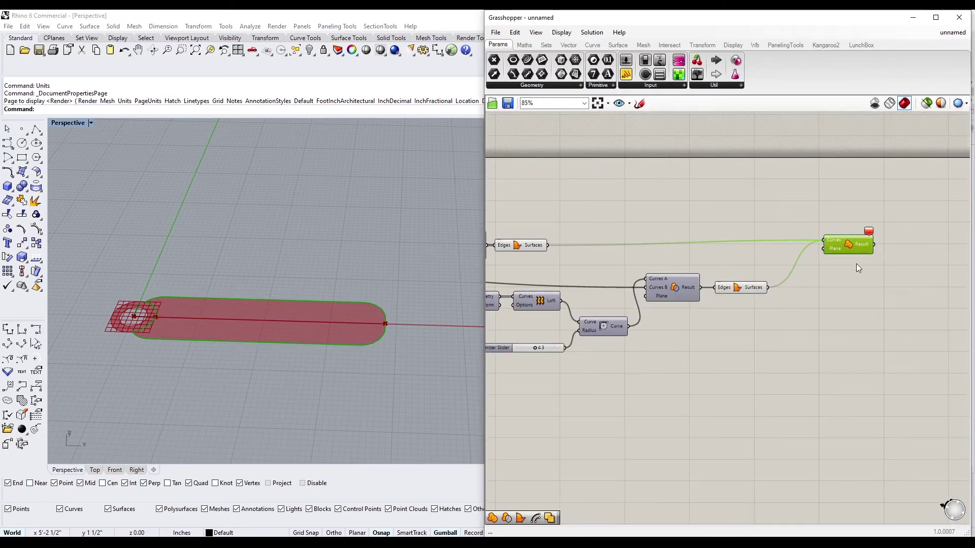
pyautogui.moveTo(857, 267); pyautogui.dragTo(771, 269, button='right')
pyautogui.rightClick(748, 244)
pyautogui.click(793, 332)
# - Try to extract the tread surface's outline with a mesh boundaries component and a Brep Edges component
pyautogui.doubleClick(752, 249)
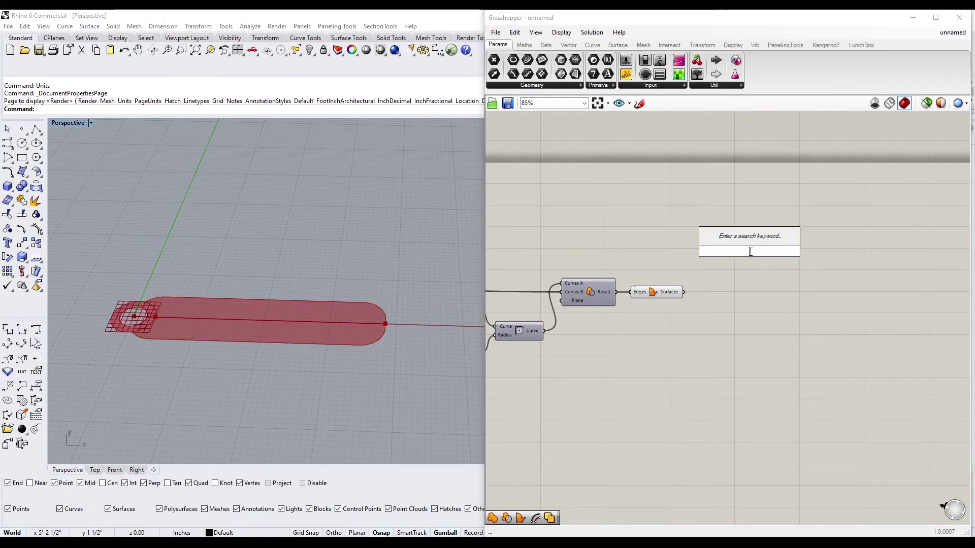
pyautogui.write('bound')
pyautogui.click(729, 178)
pyautogui.moveTo(684, 292); pyautogui.dragTo(731, 268)
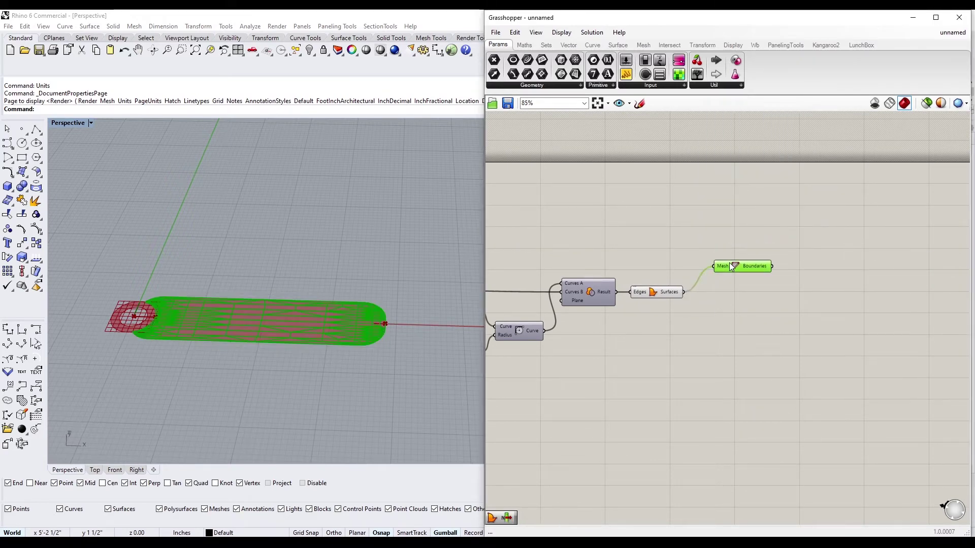
pyautogui.doubleClick(725, 277)
pyautogui.write('edge')
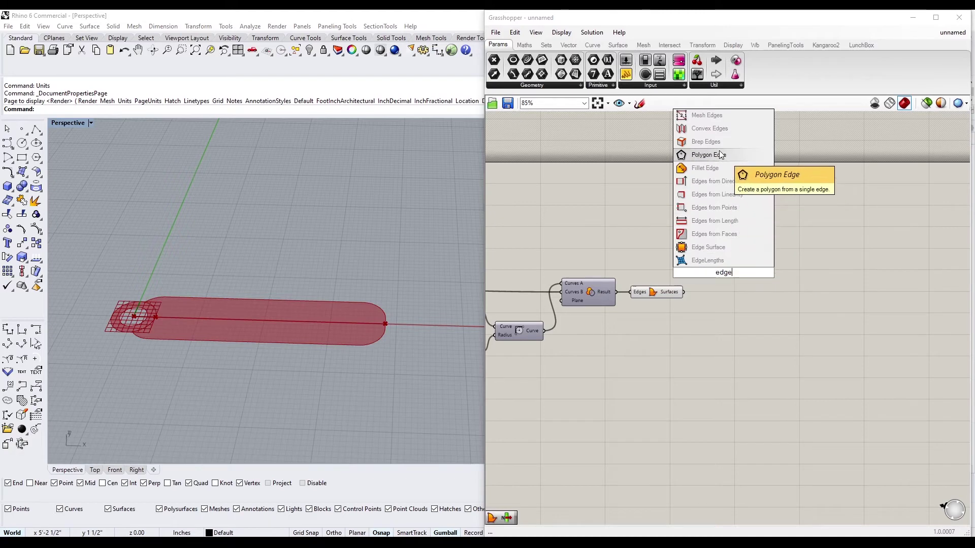
pyautogui.click(706, 143)
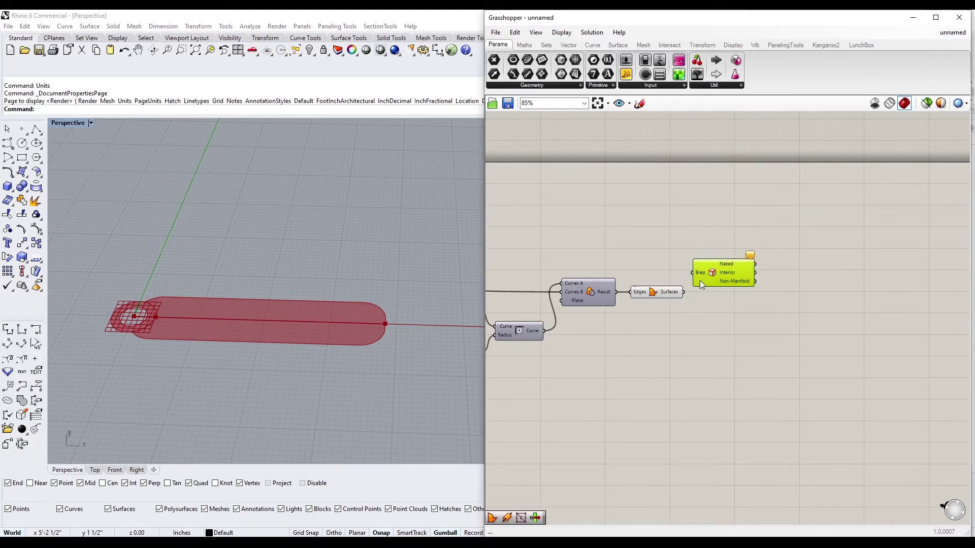
pyautogui.moveTo(700, 280); pyautogui.dragTo(707, 290)
pyautogui.press('Delete')
pyautogui.click(656, 292)
# - Add a Solid Union fed by both Boundary Surfaces and flatten its Breps input
pyautogui.doubleClick(685, 261)
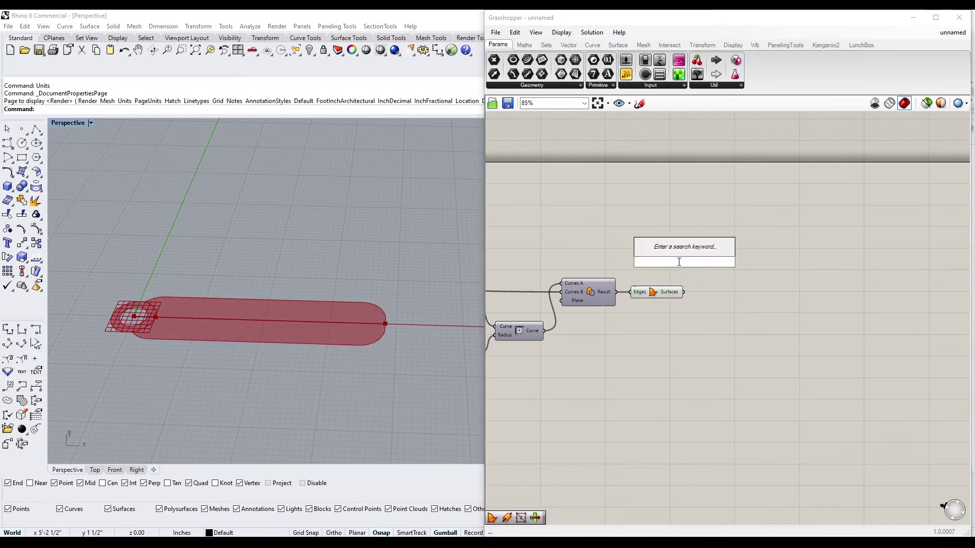
pyautogui.write('union')
pyautogui.press('Return')
pyautogui.click(682, 290)
pyautogui.moveTo(683, 292); pyautogui.dragTo(662, 262)
pyautogui.moveTo(686, 261); pyautogui.dragTo(729, 257)
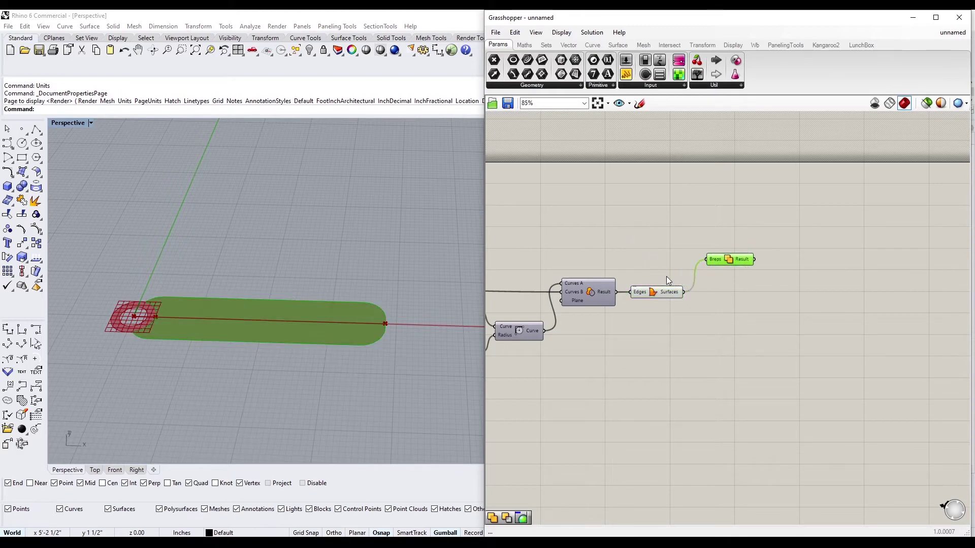
pyautogui.scroll(-1, 593, 248)
pyautogui.rightClick(799, 262)
pyautogui.click(827, 288)
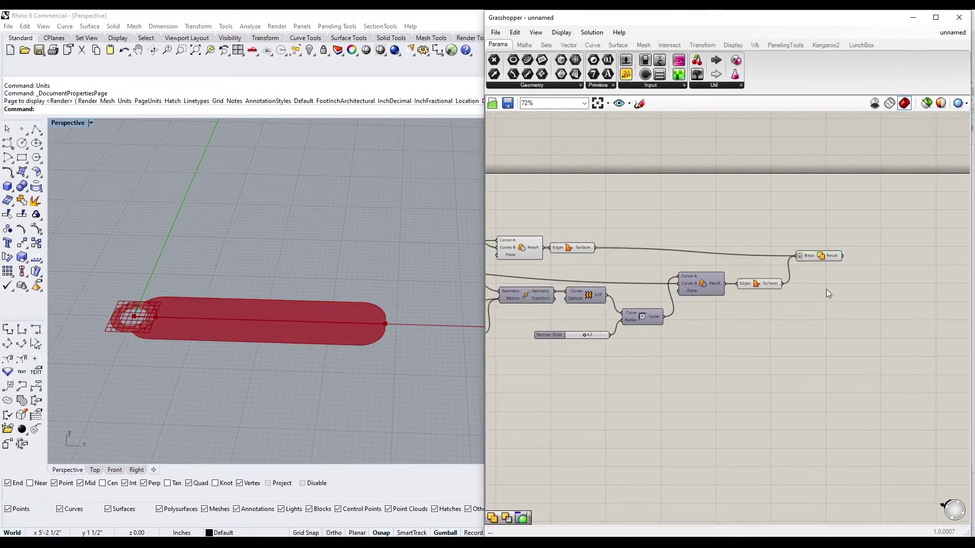
# - Turn off the preview of the ring's Region Difference and both Boundary Surfaces
pyautogui.scroll(-2, 808, 297)
pyautogui.moveTo(771, 347); pyautogui.dragTo(647, 265)
pyautogui.middleClick(611, 229)
pyautogui.scroll(3, 791, 270)
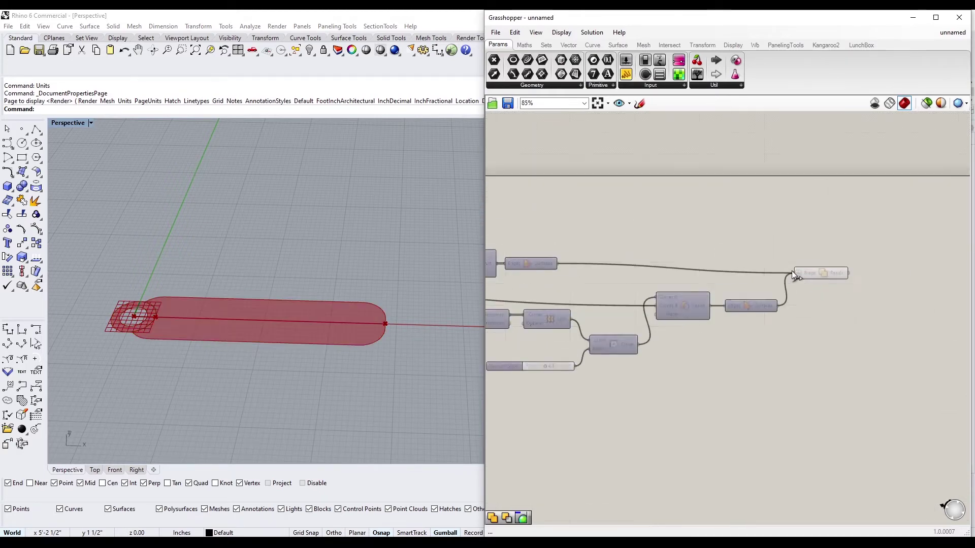
# - Add a Merge Faces component fed by the Solid Union's result, and hide the Solid Union's preview
pyautogui.click(766, 285)
pyautogui.doubleClick(802, 293)
pyautogui.write('merge')
pyautogui.click(788, 274)
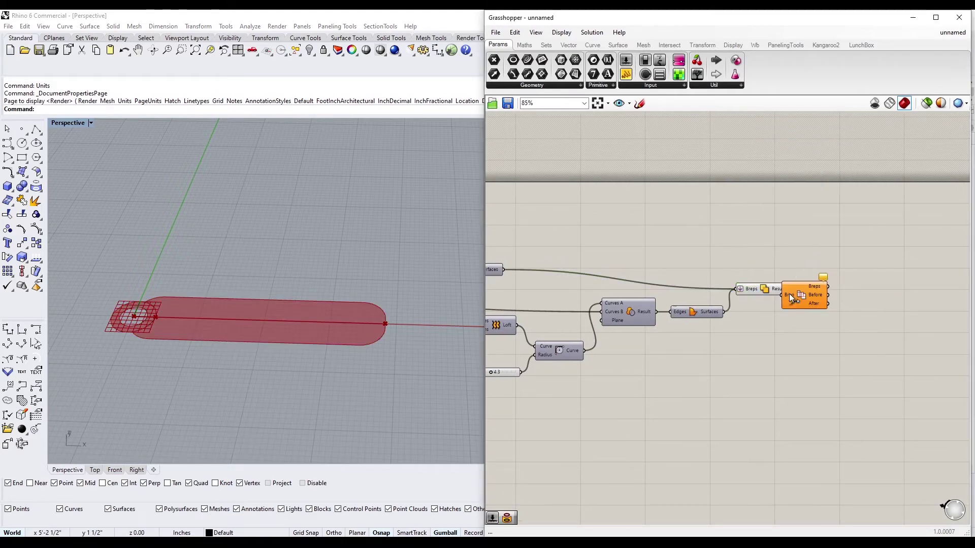
pyautogui.click(767, 293)
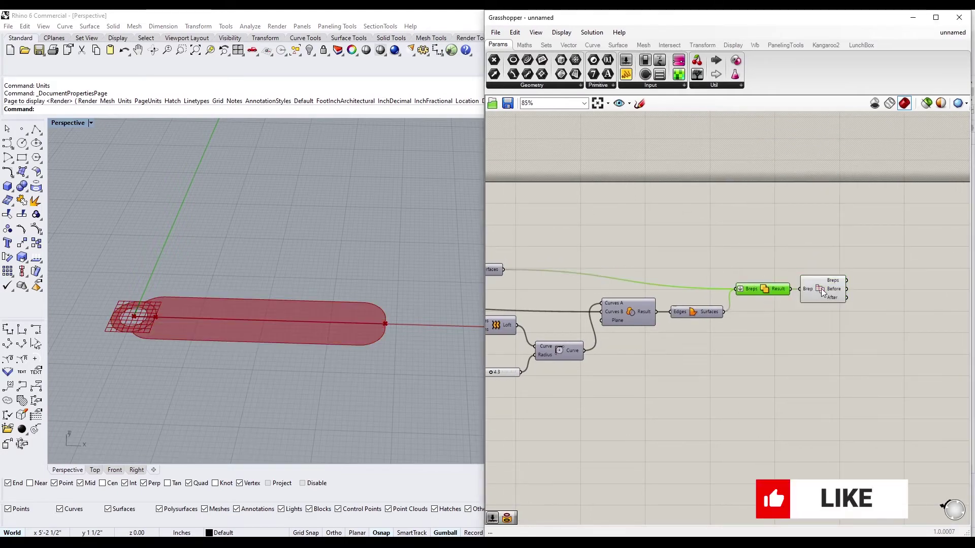
# - Turn off the preview of the Circle and the Offset Curve components
pyautogui.scroll(-2, 727, 367)
pyautogui.scroll(4, 649, 296)
pyautogui.rightClick(635, 268)
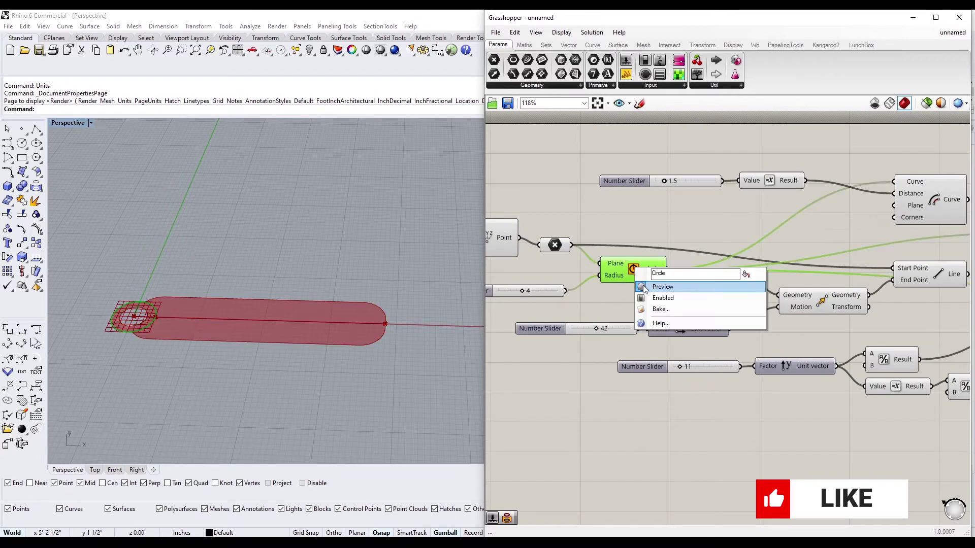
pyautogui.click(645, 287)
pyautogui.scroll(-4, 660, 305)
pyautogui.moveTo(779, 386); pyautogui.dragTo(696, 279)
pyautogui.click(682, 303)
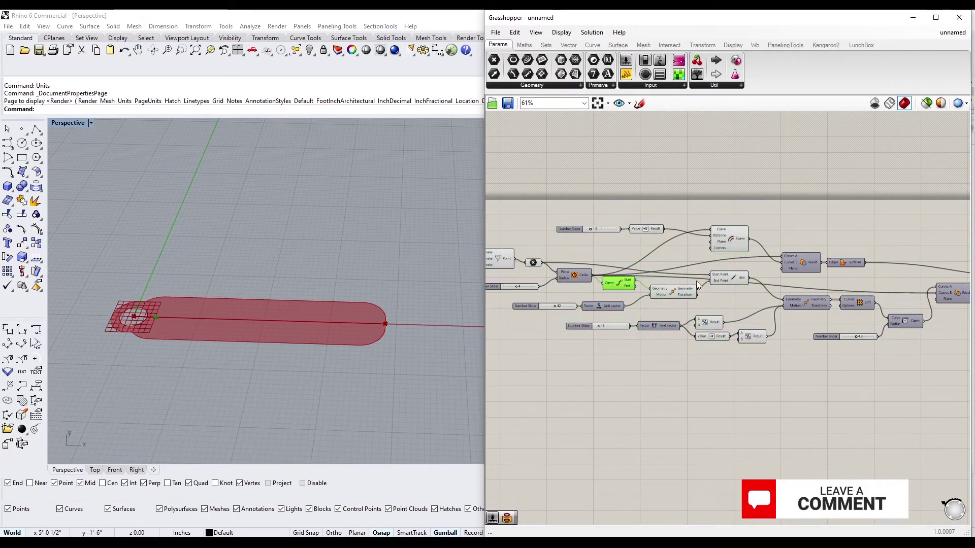
pyautogui.click(727, 237)
pyautogui.rightClick(727, 238)
# - Add an Extrude component beyond Merge Faces and feed the merged Breps into its Base
pyautogui.scroll(3, 157, 329)
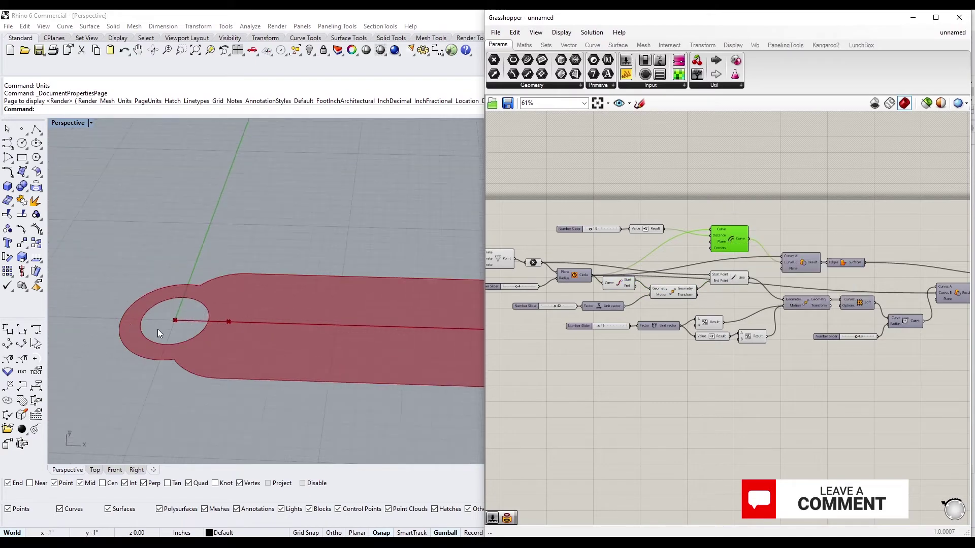
pyautogui.scroll(-1, 627, 265)
pyautogui.scroll(-2, 785, 294)
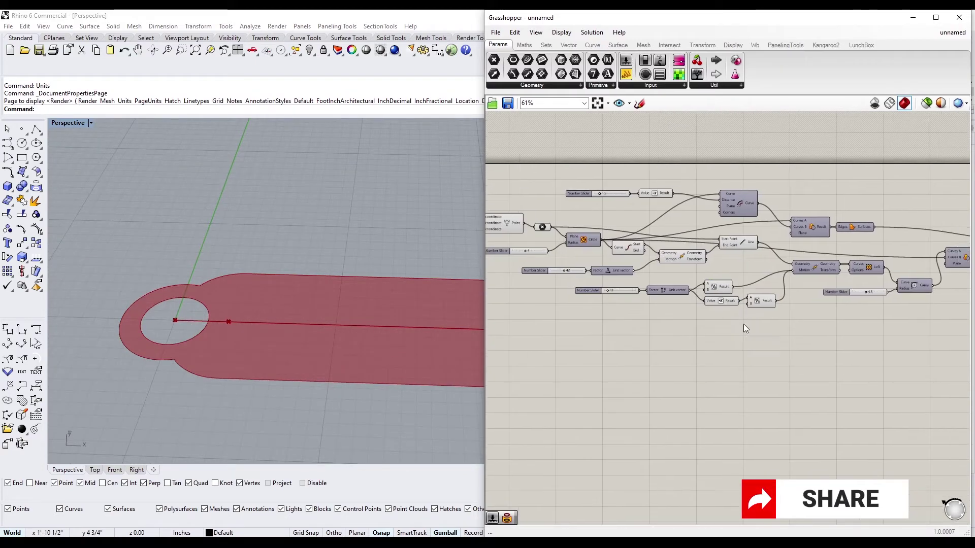
pyautogui.moveTo(743, 324); pyautogui.dragTo(655, 318, button='right')
pyautogui.scroll(-3, 370, 294)
pyautogui.scroll(4, 370, 294)
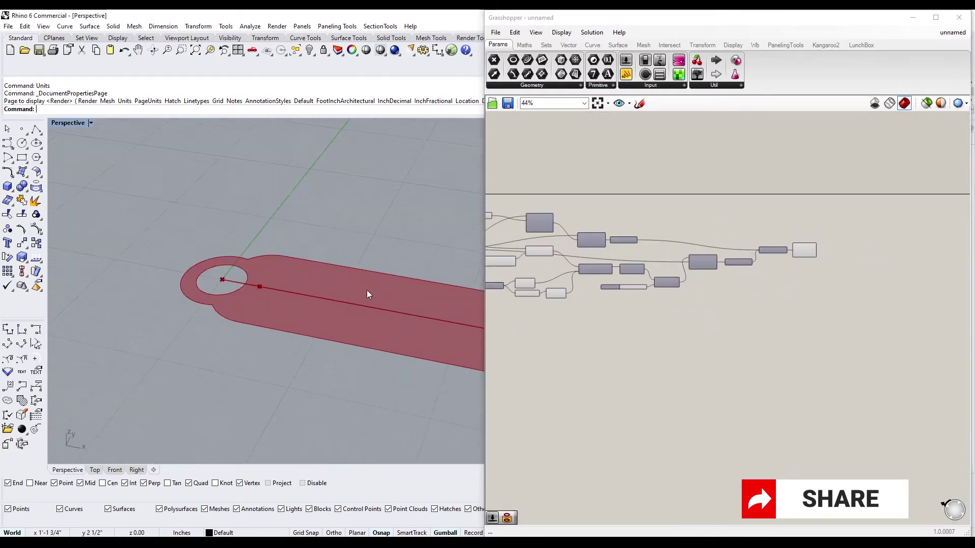
pyautogui.scroll(5, 820, 282)
pyautogui.doubleClick(836, 286)
pyautogui.write('extrude')
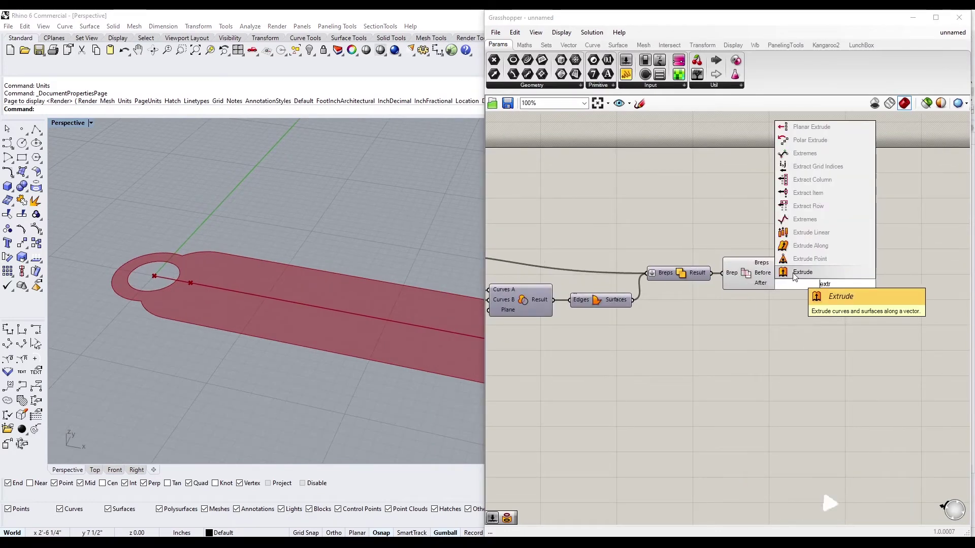
pyautogui.press('Return')
# - Add a Unit Z vector as the extrusion's Direction and drive its Factor with a number slider set to 6
pyautogui.doubleClick(778, 309)
pyautogui.write('unit z')
pyautogui.press('Return')
pyautogui.moveTo(813, 306); pyautogui.dragTo(891, 282)
pyautogui.doubleClick(666, 355)
pyautogui.write('6')
pyautogui.press('Return')
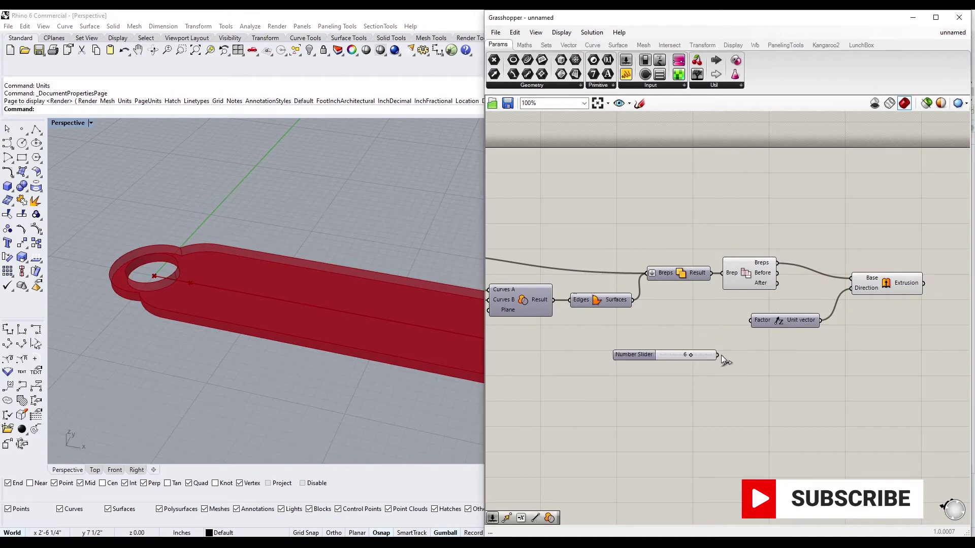
pyautogui.moveTo(718, 352); pyautogui.dragTo(751, 320)
pyautogui.moveTo(643, 352); pyautogui.dragTo(654, 340)
# - Set the slider driving the tread's Unit Y vector to 12
pyautogui.scroll(-4, 706, 327)
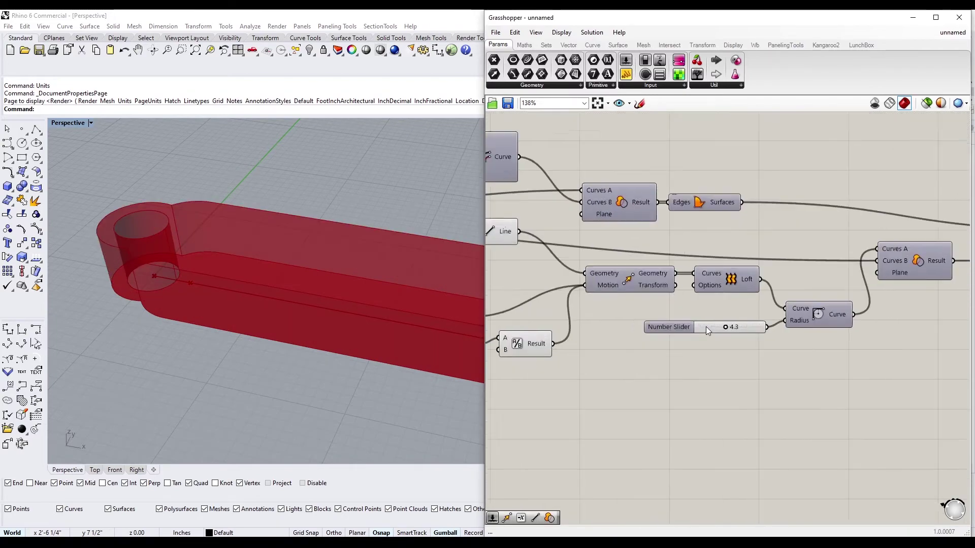
pyautogui.scroll(6, 608, 325)
pyautogui.moveTo(621, 318); pyautogui.dragTo(629, 318)
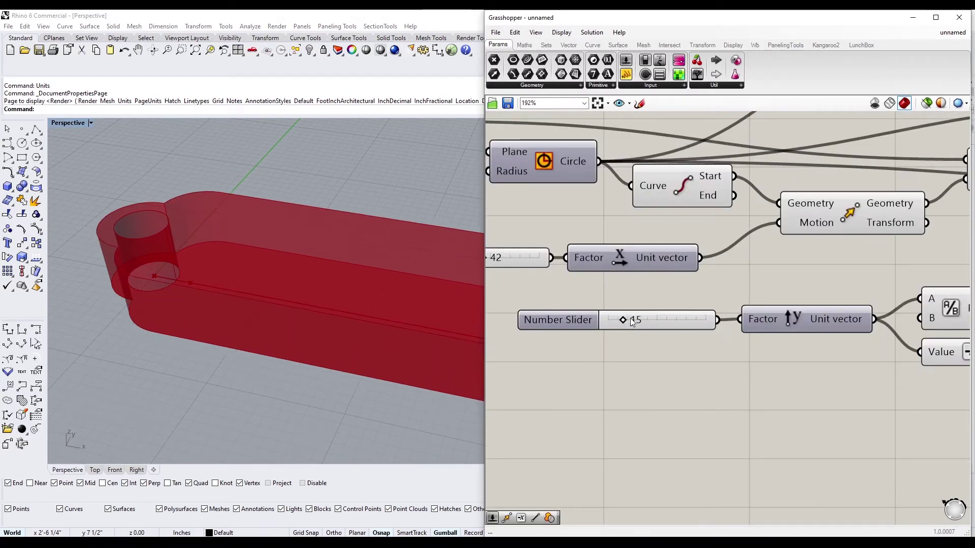
pyautogui.doubleClick(641, 315)
pyautogui.press('Return')
# - Turn off the preview of the Merge Faces component so only the extruded tread is shown
pyautogui.scroll(-5, 267, 304)
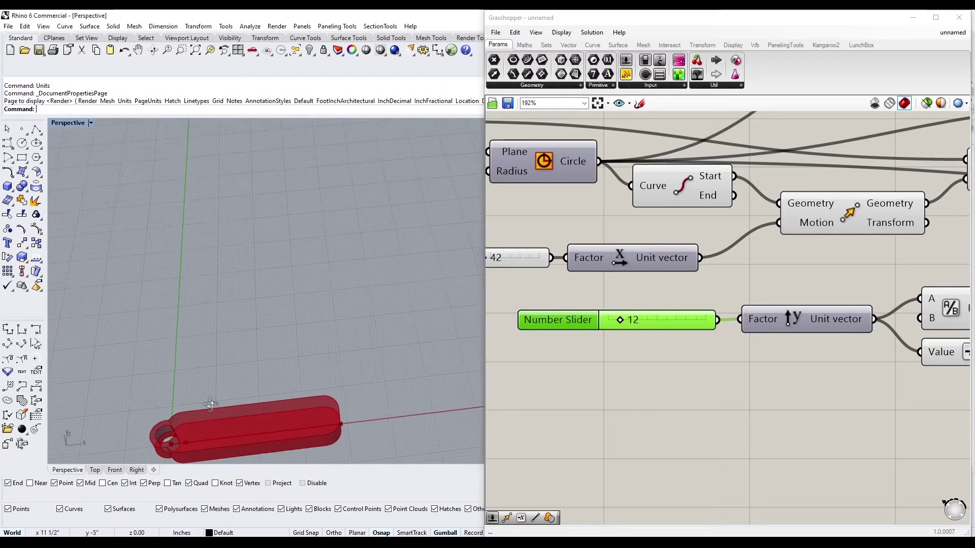
pyautogui.scroll(-2, 715, 373)
pyautogui.scroll(-3, 812, 447)
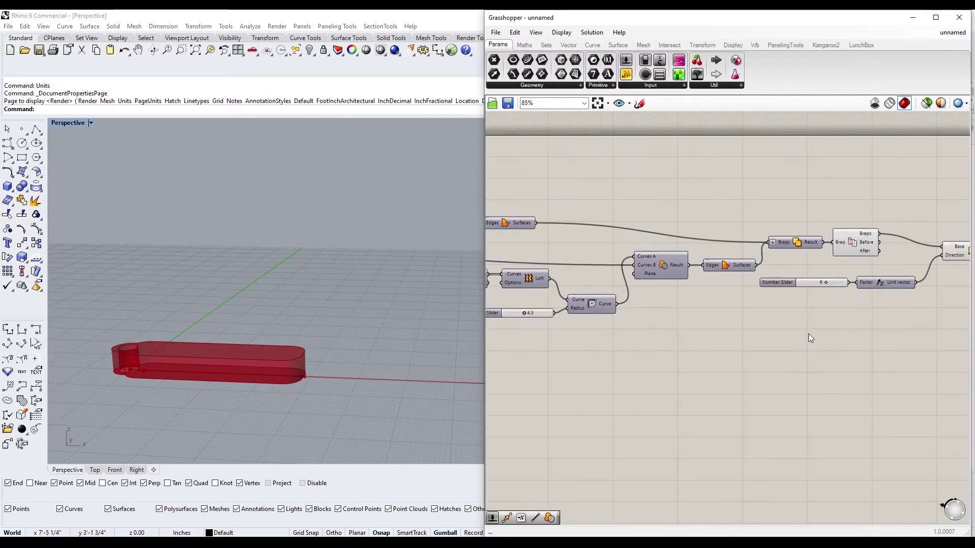
pyautogui.click(831, 269)
pyautogui.click(711, 259)
pyautogui.rightClick(711, 259)
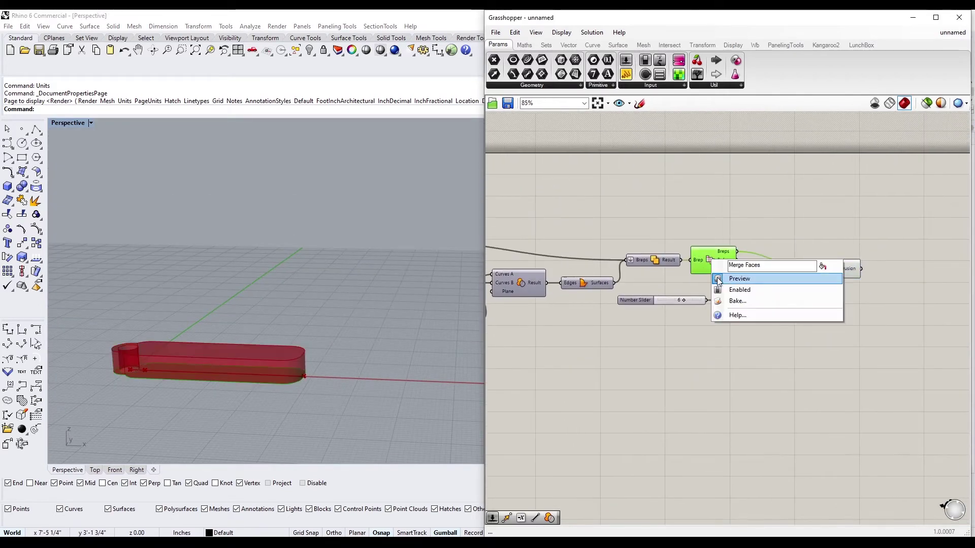
pyautogui.moveTo(127, 367); pyautogui.dragTo(163, 355, button='right')
# - Move the Extrude, Unit Z and height slider closer to the Merge Faces component
pyautogui.click(832, 269)
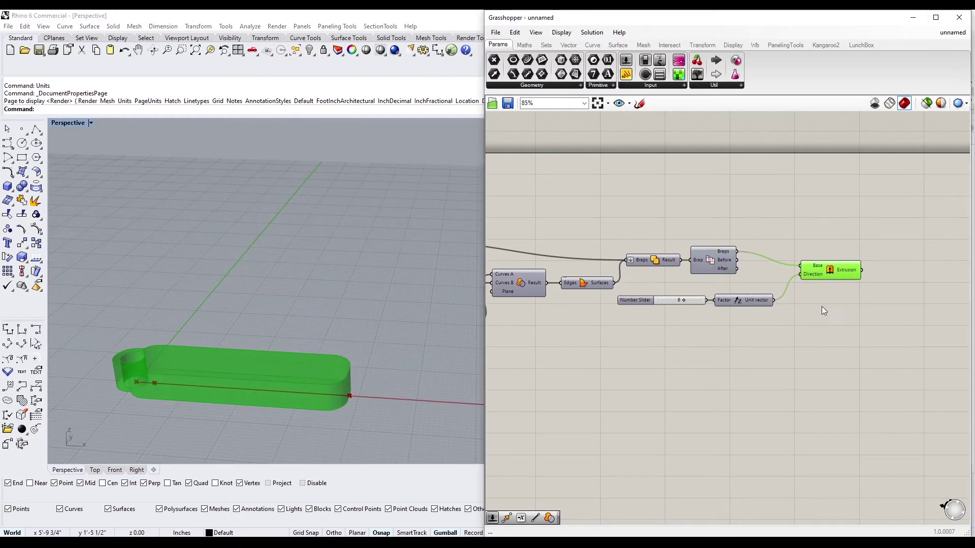
pyautogui.moveTo(821, 306); pyautogui.dragTo(645, 290)
pyautogui.moveTo(727, 303); pyautogui.dragTo(709, 309)
pyautogui.click(832, 269)
# - Set the tread's fillet radius slider to 2.0
pyautogui.moveTo(213, 361); pyautogui.dragTo(264, 351, button='right')
pyautogui.moveTo(424, 336); pyautogui.dragTo(676, 338, button='right')
pyautogui.scroll(5, 675, 338)
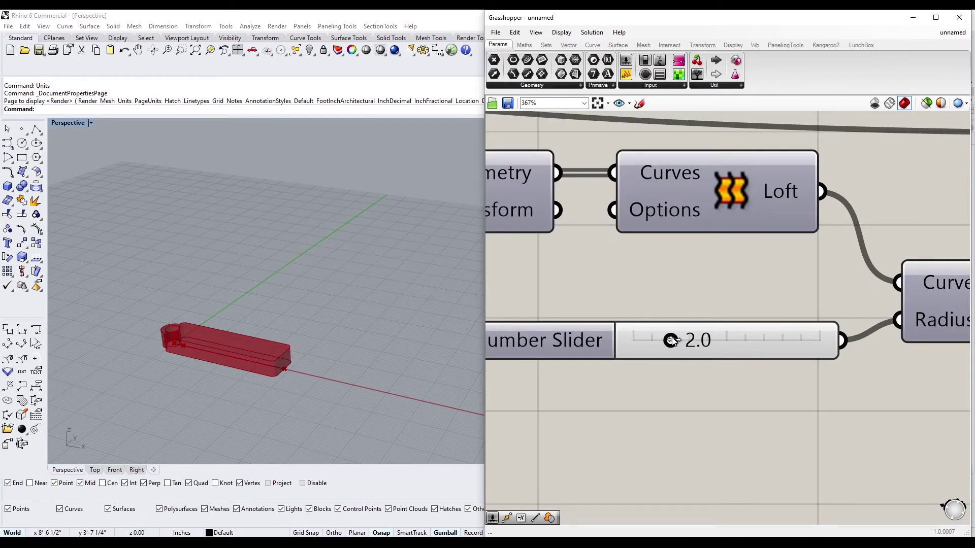
pyautogui.moveTo(356, 325); pyautogui.dragTo(392, 327, button='right')
pyautogui.scroll(3, 130, 407)
pyautogui.scroll(-4, 598, 295)
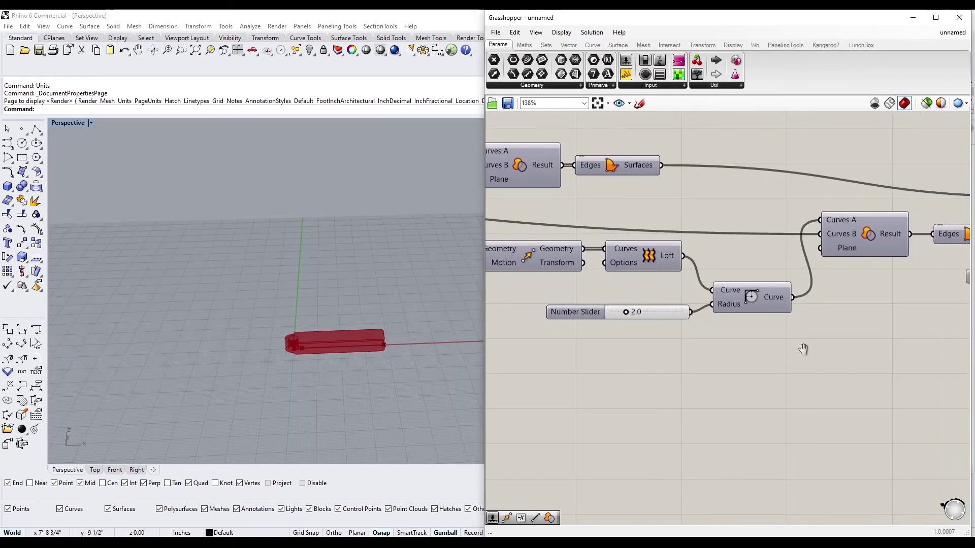
# - Add a second Unit Z vector driving a new Move component, and connect the extruded tread as the Move geometry
pyautogui.moveTo(803, 349); pyautogui.dragTo(722, 279, button='right')
pyautogui.scroll(-2, 722, 279)
pyautogui.doubleClick(745, 336)
pyautogui.write('unit')
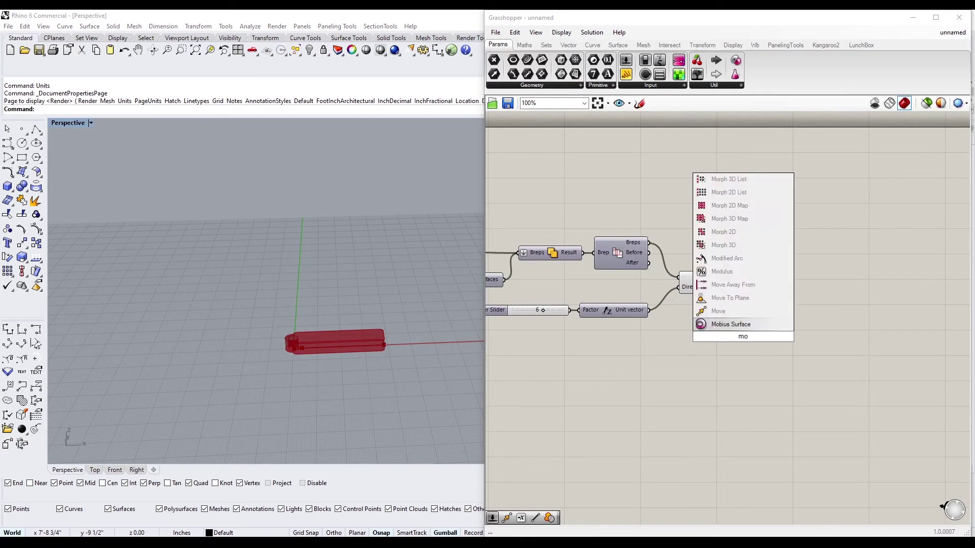
pyautogui.press('Return')
pyautogui.doubleClick(784, 342)
pyautogui.write('move')
pyautogui.press('Return')
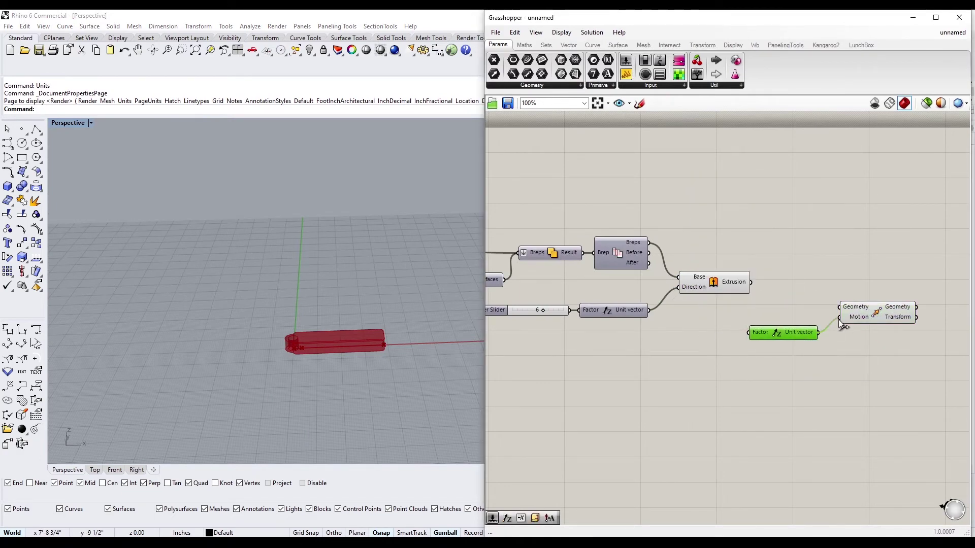
pyautogui.click(846, 306)
# - Add a Series component with the tread height vector as its step, and connect it to the new Unit Z factor
pyautogui.doubleClick(621, 374)
pyautogui.write('series')
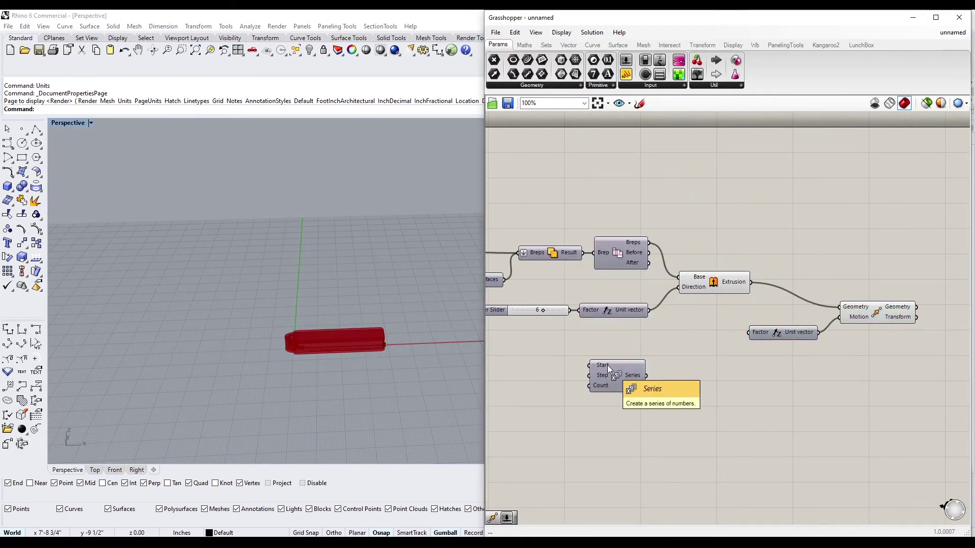
pyautogui.press('Return')
pyautogui.moveTo(642, 345); pyautogui.dragTo(726, 332, button='right')
pyautogui.moveTo(804, 345); pyautogui.dragTo(832, 318)
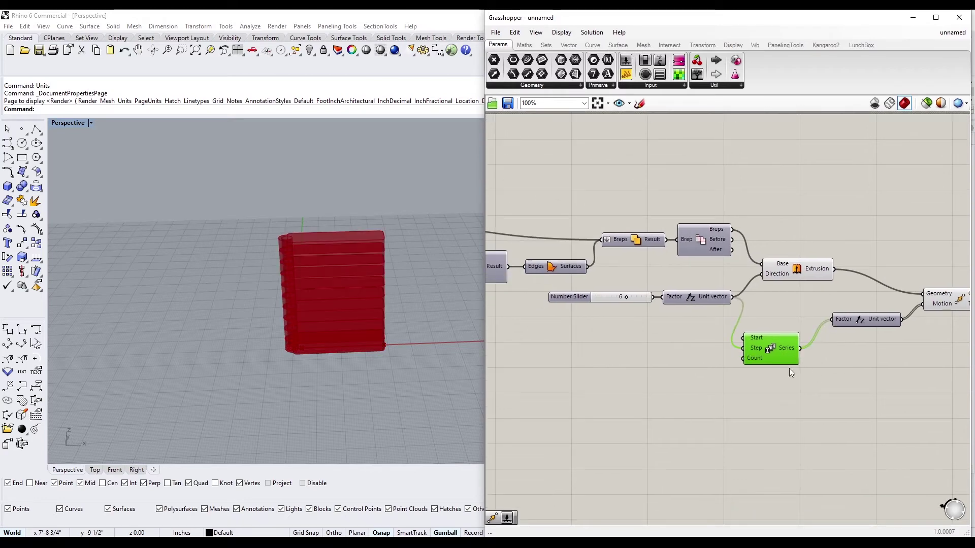
# - Add a number slider of 3 and connect it to the Series count
pyautogui.doubleClick(675, 374)
pyautogui.write('3')
pyautogui.press('Return')
pyautogui.moveTo(727, 373); pyautogui.dragTo(718, 324)
pyautogui.keyDown('shift'); pyautogui.click(771, 348); pyautogui.keyUp('shift')
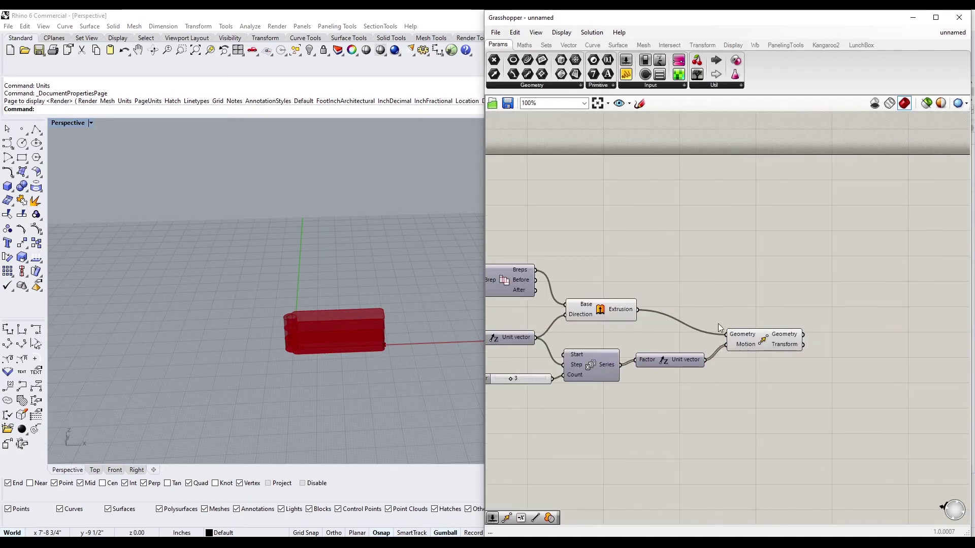
# - Turn off the preview of the Extrude component so only the moved treads are shown
pyautogui.moveTo(718, 324); pyautogui.dragTo(612, 338, button='right')
pyautogui.click(331, 324)
pyautogui.moveTo(331, 324); pyautogui.dragTo(290, 305, button='right')
pyautogui.click(690, 283)
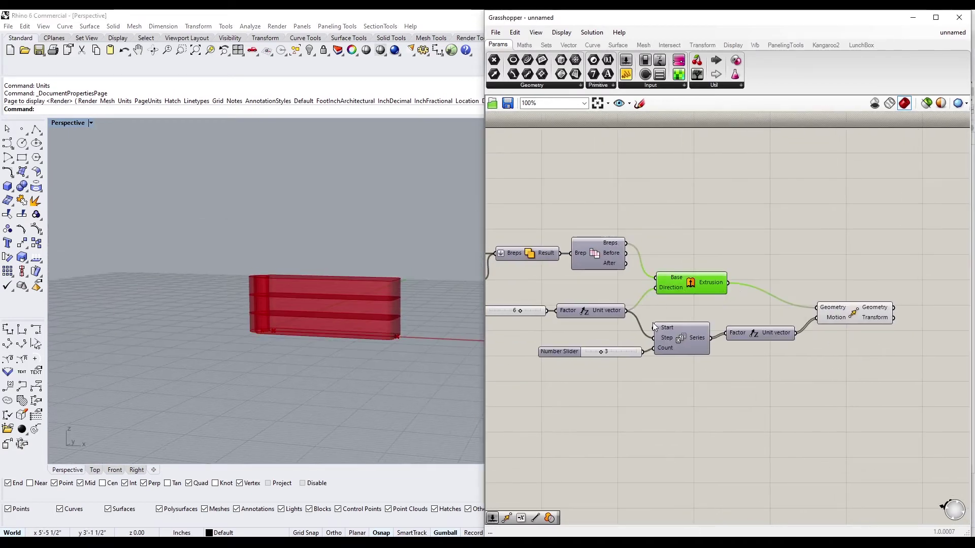
# - Add a Rotate component beside Move and connect the staircase's centre point to its Plane input
pyautogui.doubleClick(792, 392)
pyautogui.write('rot')
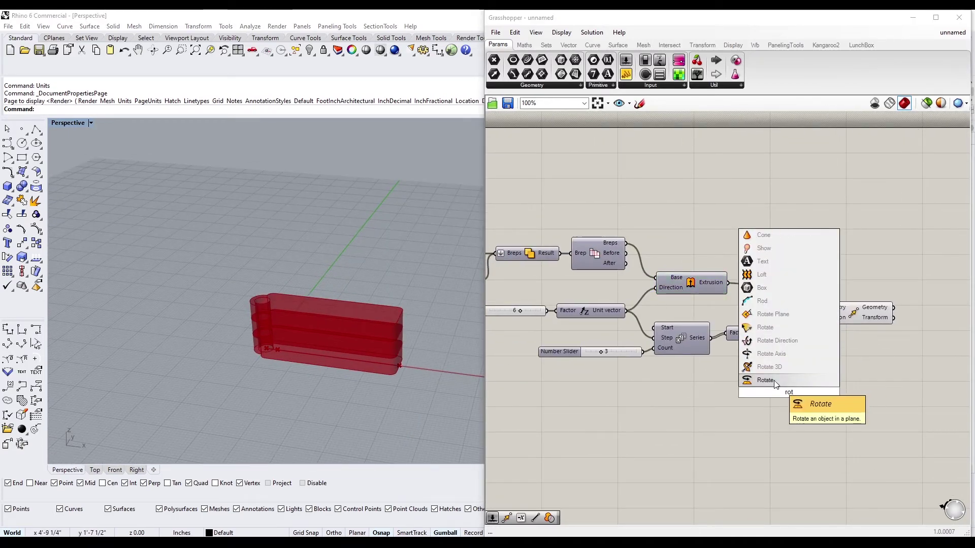
pyautogui.click(776, 381)
pyautogui.scroll(-3, 830, 333)
pyautogui.moveTo(758, 352); pyautogui.dragTo(774, 311, button='right')
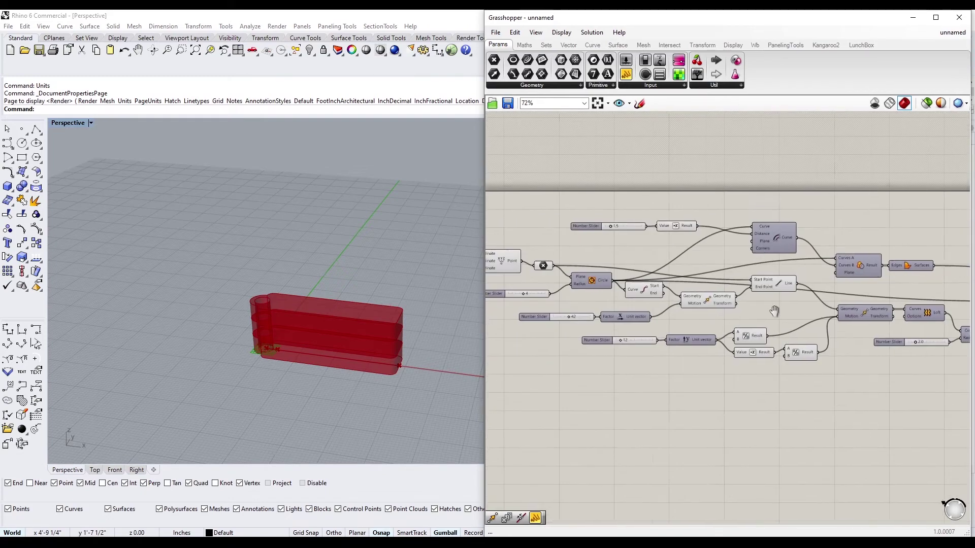
pyautogui.scroll(2, 644, 264)
pyautogui.scroll(-3, 782, 280)
pyautogui.moveTo(646, 262); pyautogui.dragTo(769, 297)
pyautogui.scroll(5, 777, 279)
# - Set the Rotate angle input to degrees and connect the moved treads as its geometry
pyautogui.rightClick(813, 292)
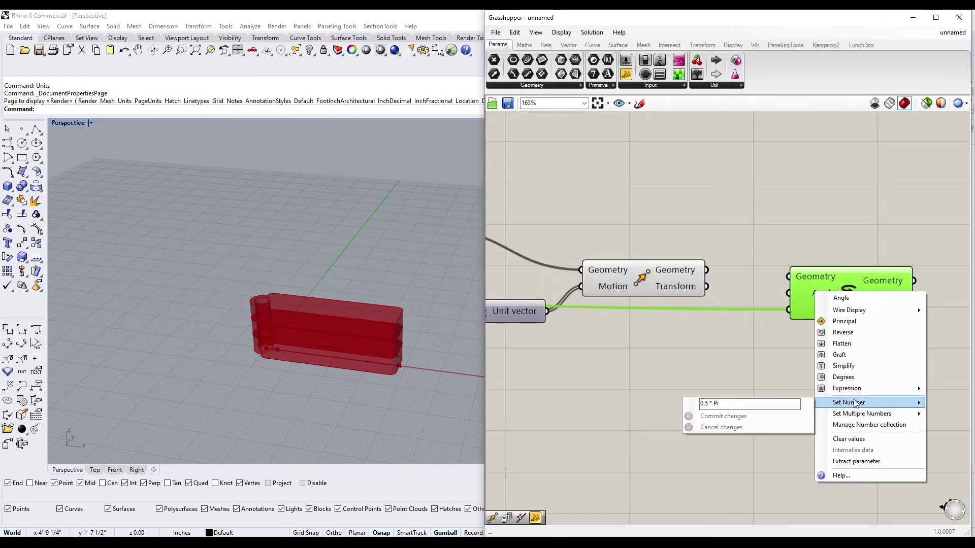
pyautogui.click(838, 375)
pyautogui.click(663, 270)
pyautogui.moveTo(757, 268); pyautogui.dragTo(775, 277)
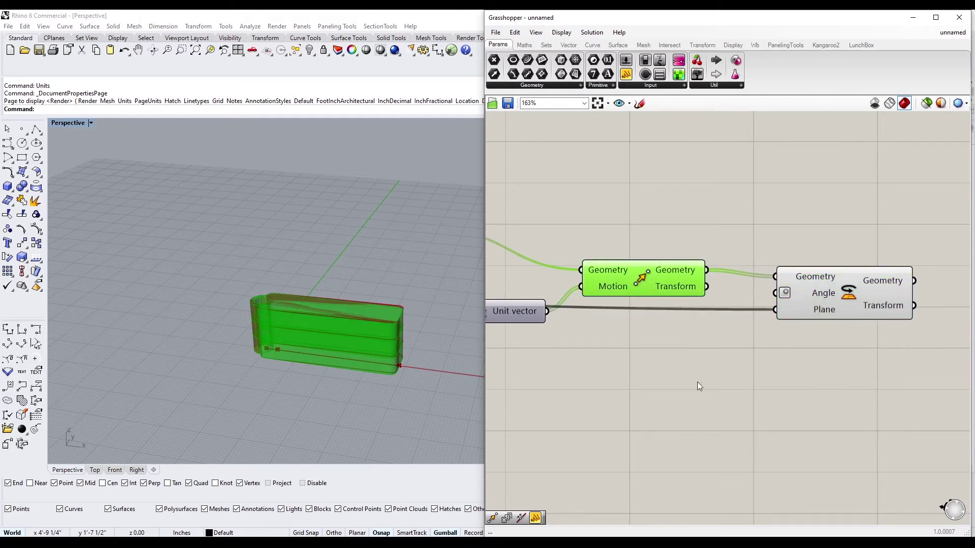
# - Add a second Series component for the rotation angles, with its count driven by the tread count slider
pyautogui.scroll(-3, 711, 330)
pyautogui.doubleClick(817, 300)
pyautogui.write('series')
pyautogui.press('Return')
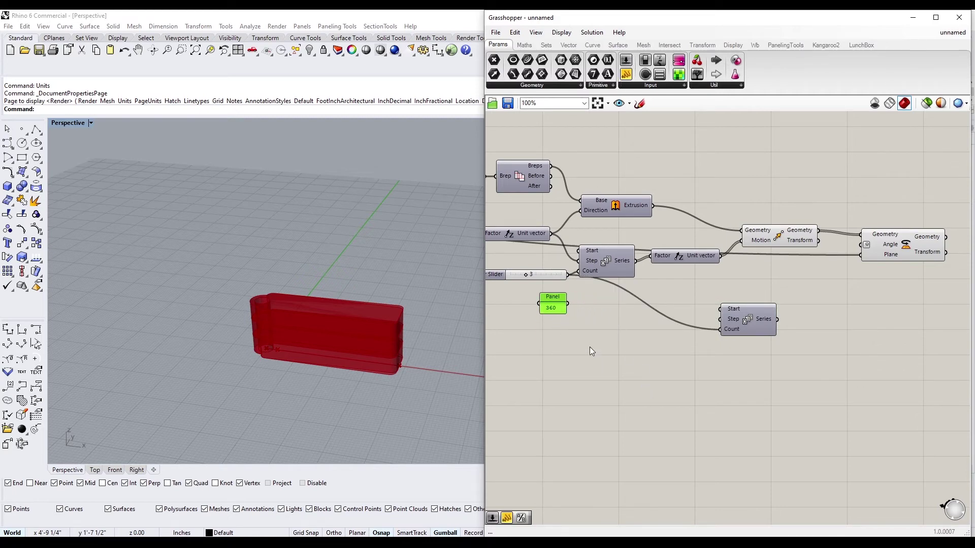
# - Divide a panel value of 360 by a new slider of 20, and connect the result to the second Series step
pyautogui.doubleClick(592, 333)
pyautogui.write('/')
pyautogui.press('Return')
pyautogui.doubleClick(532, 315)
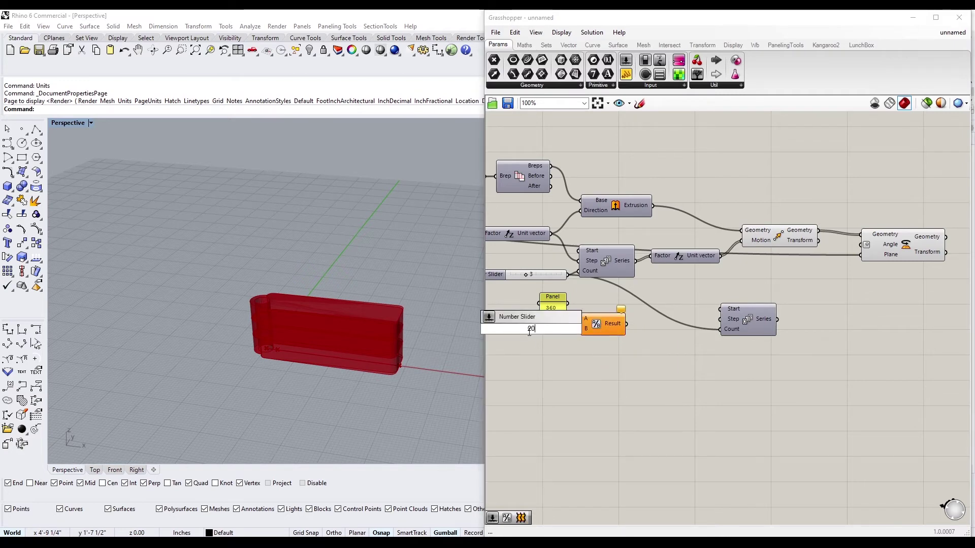
pyautogui.write('20')
pyautogui.press('Return')
pyautogui.moveTo(516, 329); pyautogui.dragTo(610, 327, button='right')
pyautogui.scroll(2, 666, 327)
pyautogui.moveTo(662, 322); pyautogui.dragTo(834, 297)
pyautogui.scroll(-2, 660, 305)
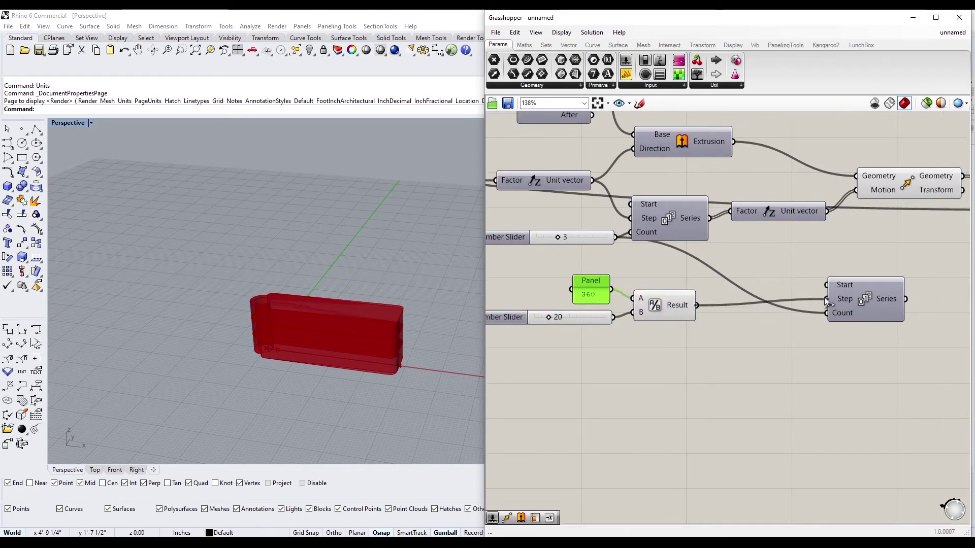
# - Connect the second Series to the Rotate angle and turn off the preview of the Move component
pyautogui.moveTo(825, 297); pyautogui.dragTo(795, 328, button='right')
pyautogui.scroll(-1, 795, 328)
pyautogui.moveTo(763, 309); pyautogui.dragTo(848, 235)
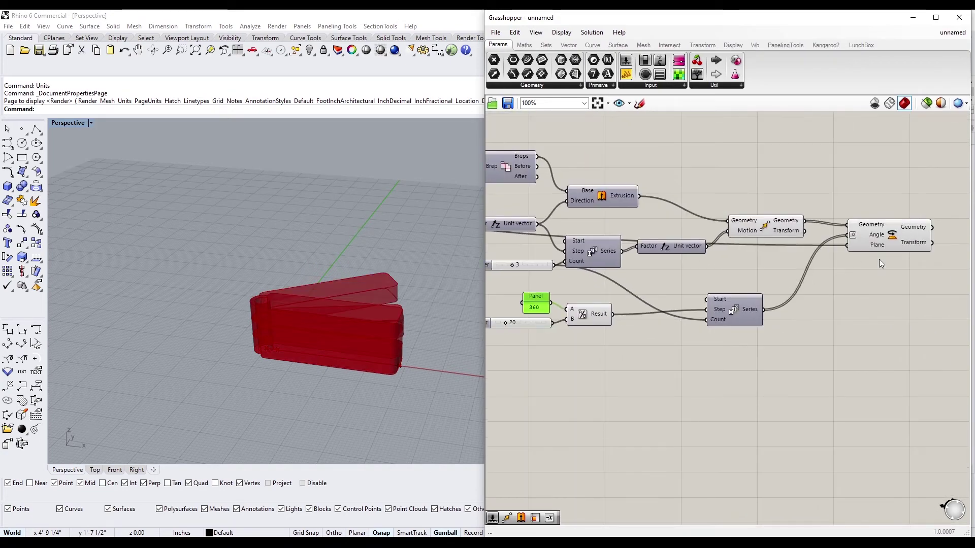
pyautogui.moveTo(671, 333); pyautogui.dragTo(766, 350, button='right')
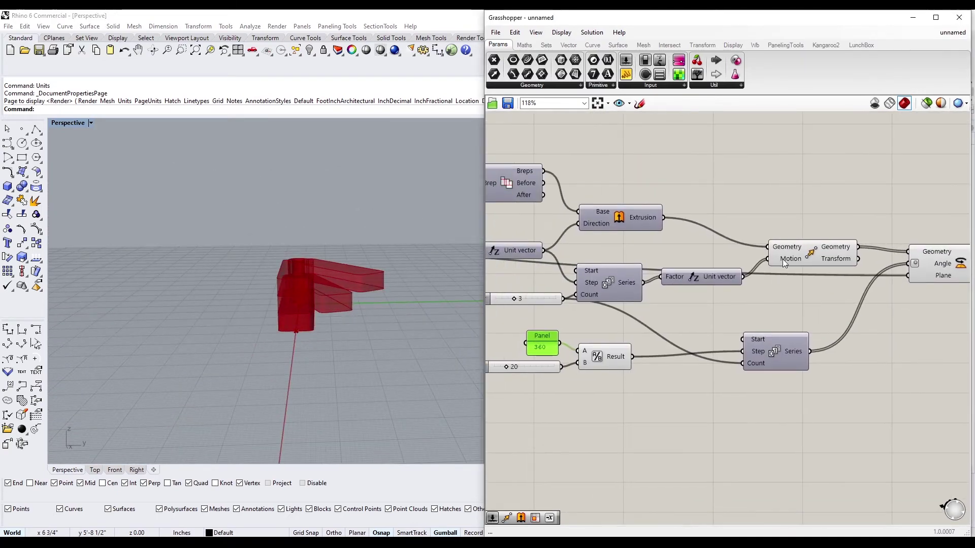
pyautogui.rightClick(814, 255)
pyautogui.click(821, 273)
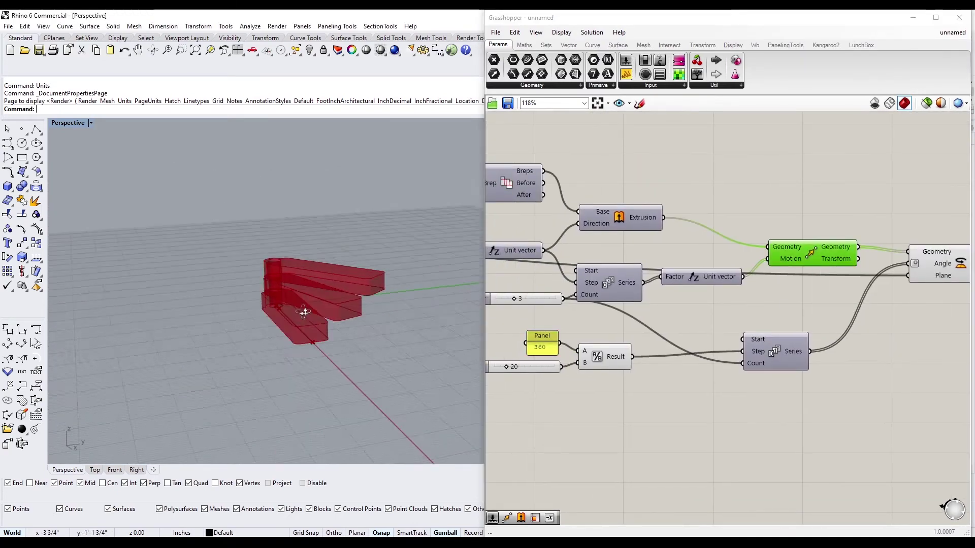
# - Set the tread count slider to 10
pyautogui.scroll(5, 728, 322)
pyautogui.moveTo(632, 264); pyautogui.dragTo(715, 264)
pyautogui.moveTo(315, 239); pyautogui.dragTo(287, 284, button='right')
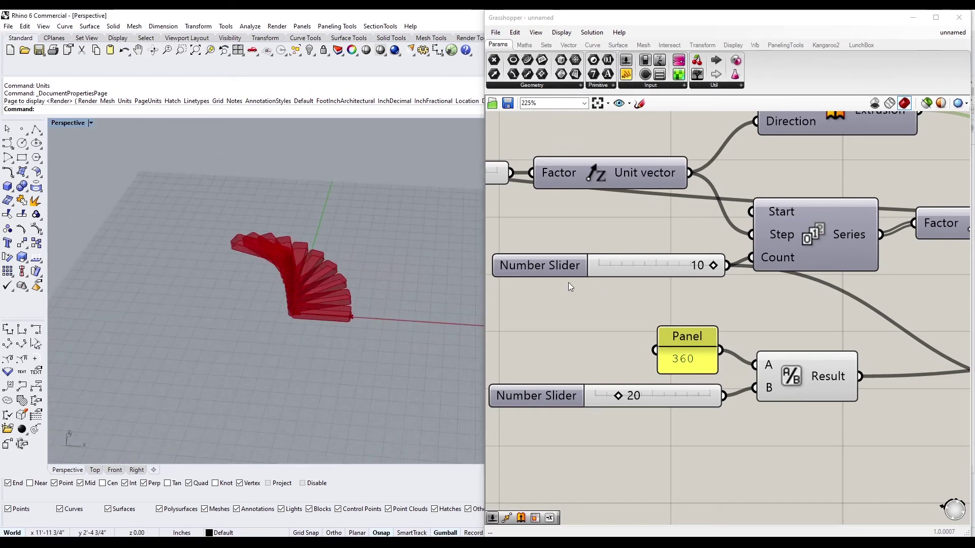
# - Raise the tread count slider's maximum to 30 and set the count to 30
pyautogui.scroll(-1, 568, 282)
pyautogui.doubleClick(654, 340)
pyautogui.doubleClick(669, 374)
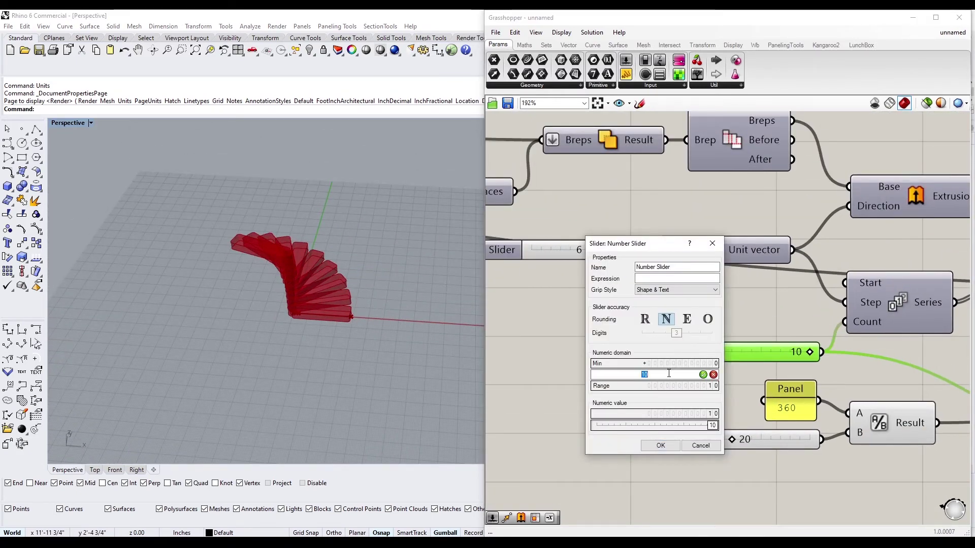
pyautogui.write('30')
pyautogui.click(662, 447)
pyautogui.moveTo(745, 352); pyautogui.dragTo(810, 352)
pyautogui.moveTo(310, 238); pyautogui.dragTo(305, 197, button='right')
pyautogui.scroll(-2, 711, 264)
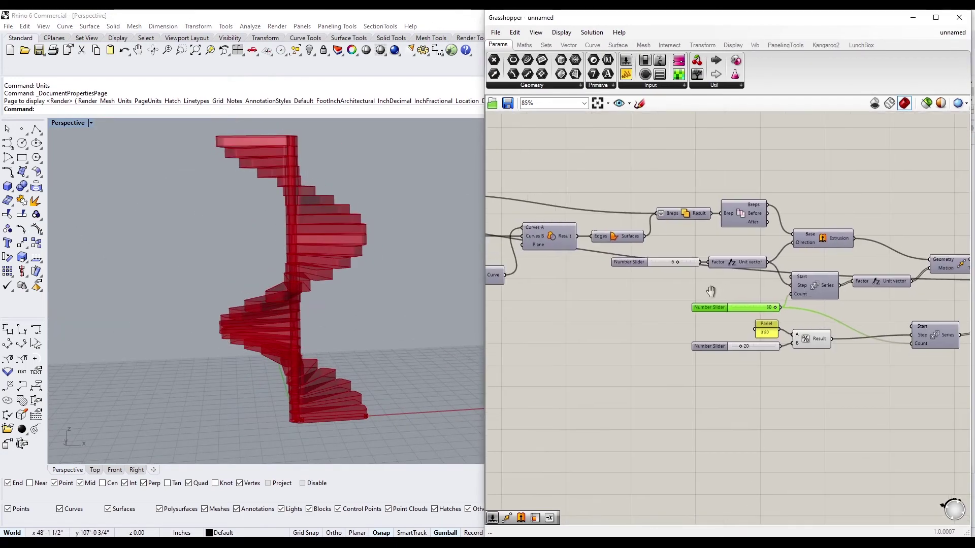
# - Try a different value on the tread height slider and set it back to 6
pyautogui.scroll(3, 705, 262)
pyautogui.scroll(1, 705, 262)
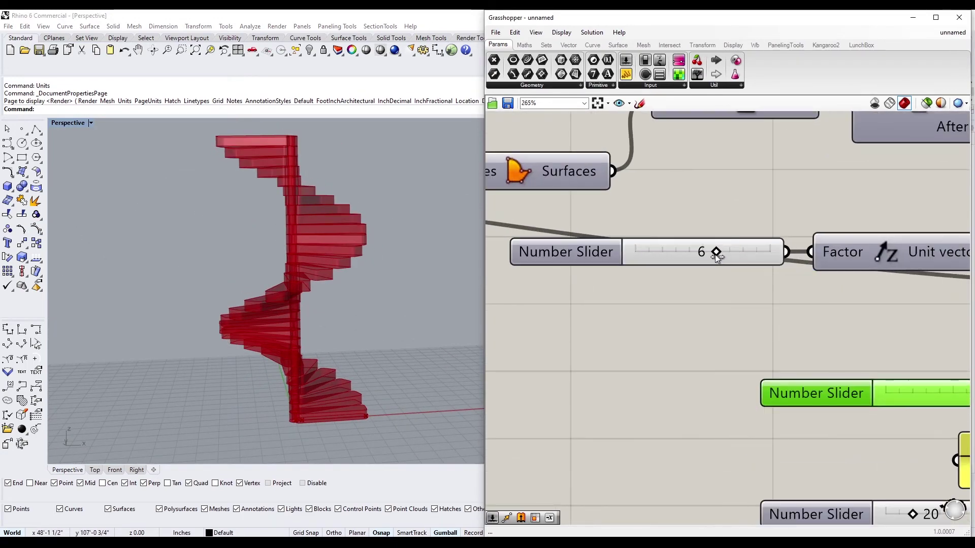
pyautogui.moveTo(715, 254); pyautogui.dragTo(709, 254)
pyautogui.doubleClick(705, 255)
pyautogui.write('6')
pyautogui.press('Return')
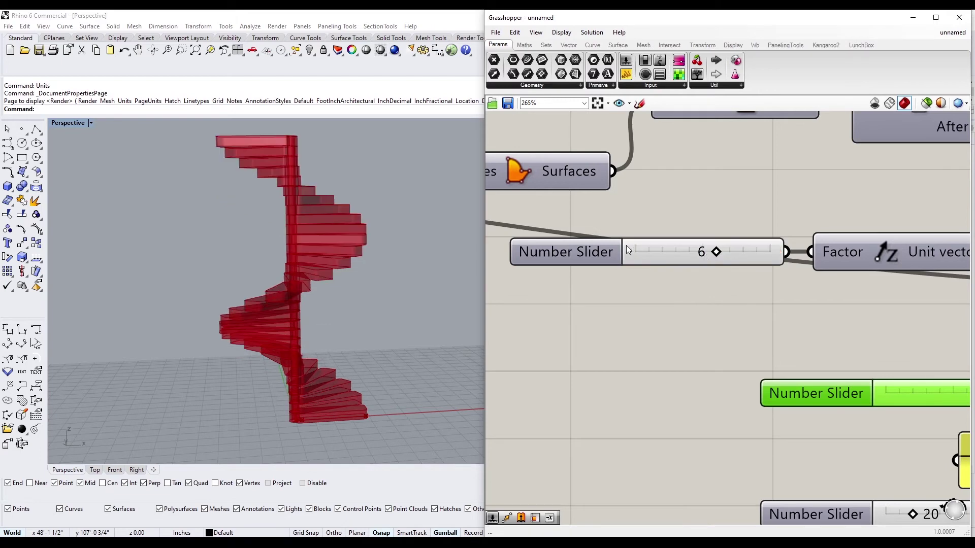
# - Set the tread's Unit Y slider to 18 to test a wider tread
pyautogui.moveTo(304, 228); pyautogui.dragTo(300, 294, button='right')
pyautogui.scroll(-3, 728, 290)
pyautogui.moveTo(728, 290); pyautogui.dragTo(678, 289, button='right')
pyautogui.scroll(1, 678, 288)
pyautogui.scroll(4, 678, 288)
pyautogui.scroll(3, 371, 340)
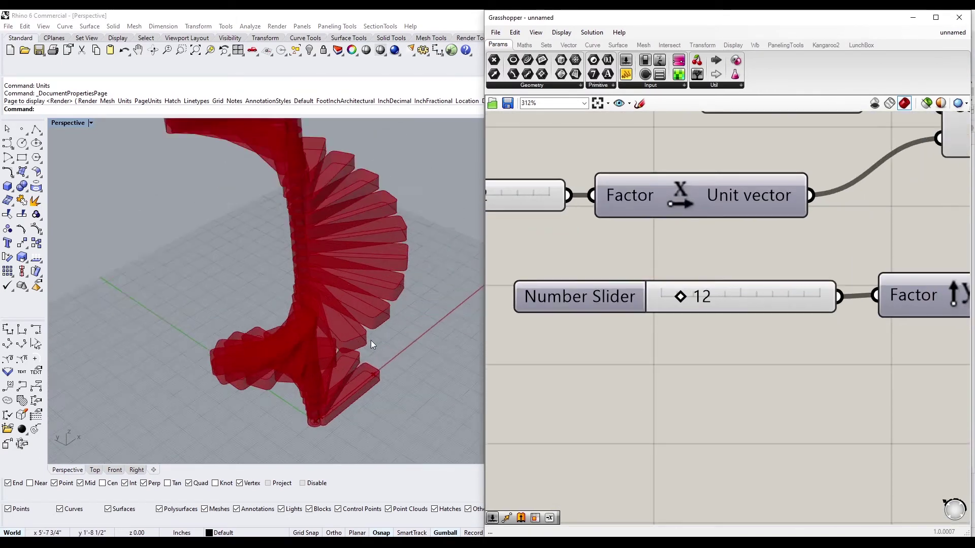
pyautogui.moveTo(681, 295); pyautogui.dragTo(691, 295)
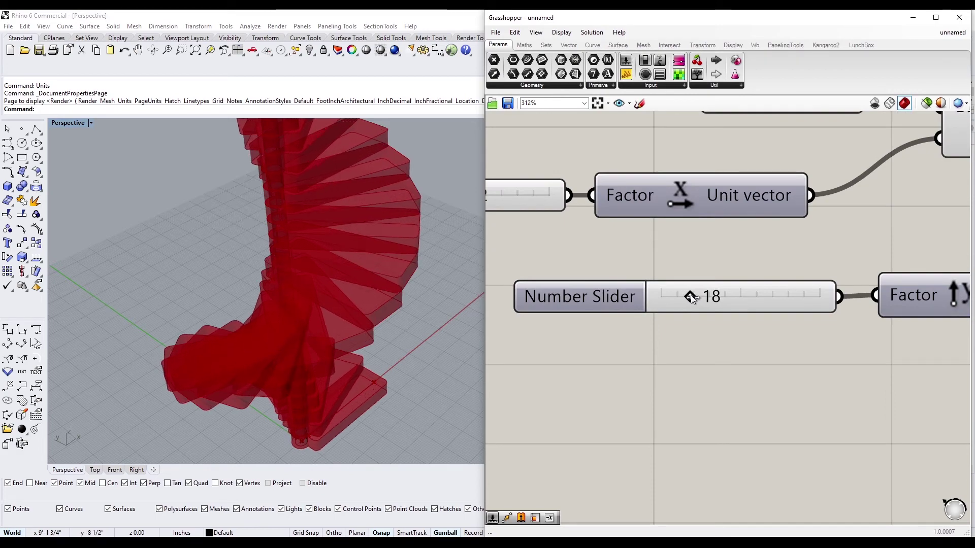
pyautogui.scroll(-3, 356, 285)
pyautogui.moveTo(356, 284); pyautogui.dragTo(375, 269, button='right')
# - Restore the tread's Unit Y slider to 12
pyautogui.doubleClick(718, 297)
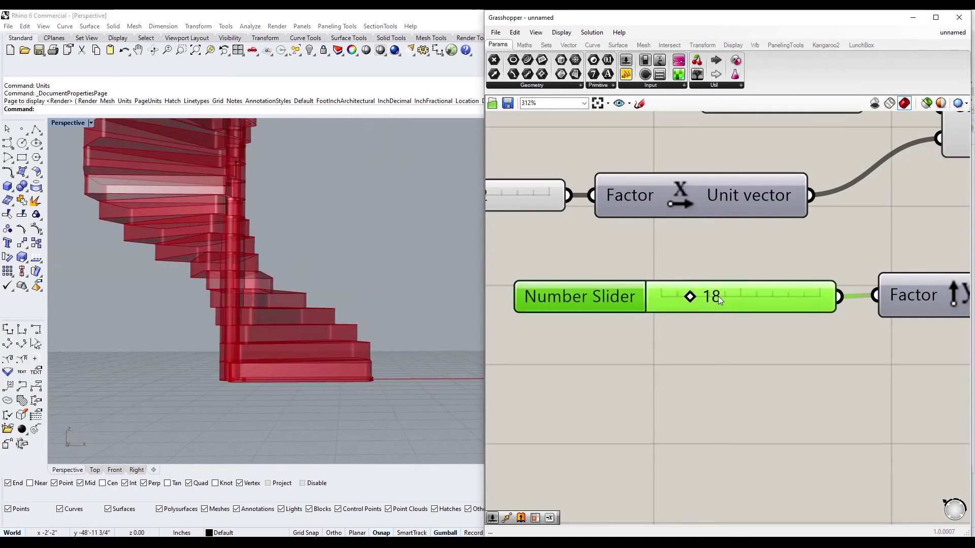
pyautogui.write('12')
pyautogui.press('Return')
pyautogui.moveTo(221, 252); pyautogui.dragTo(333, 345, button='right')
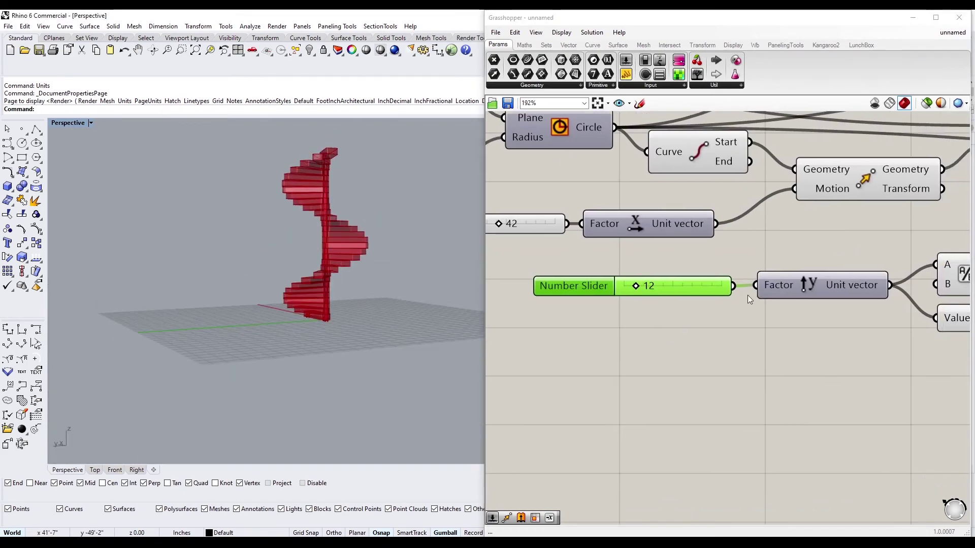
# - Reduce the tread count slider to 16
pyautogui.moveTo(799, 331); pyautogui.dragTo(709, 267, button='right')
pyautogui.scroll(3, 745, 277)
pyautogui.moveTo(745, 277); pyautogui.dragTo(630, 280)
pyautogui.moveTo(321, 242); pyautogui.dragTo(289, 279, button='right')
# - Duplicate the height slider with its Unit Z vector, so one pair drives the Extrude direction and the other the Series step
pyautogui.scroll(-3, 729, 300)
pyautogui.moveTo(729, 300); pyautogui.dragTo(703, 328, button='right')
pyautogui.click(700, 248)
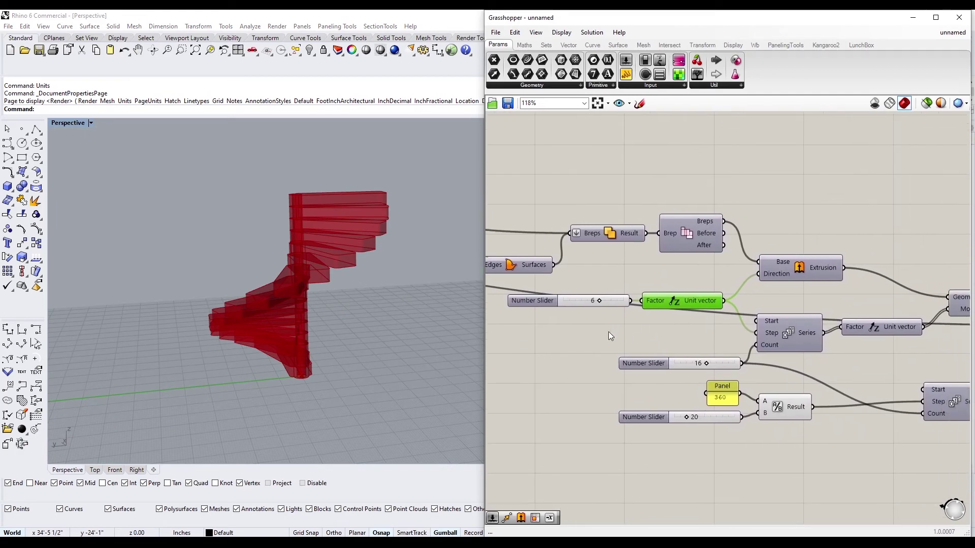
pyautogui.moveTo(609, 333); pyautogui.dragTo(634, 304, button='right')
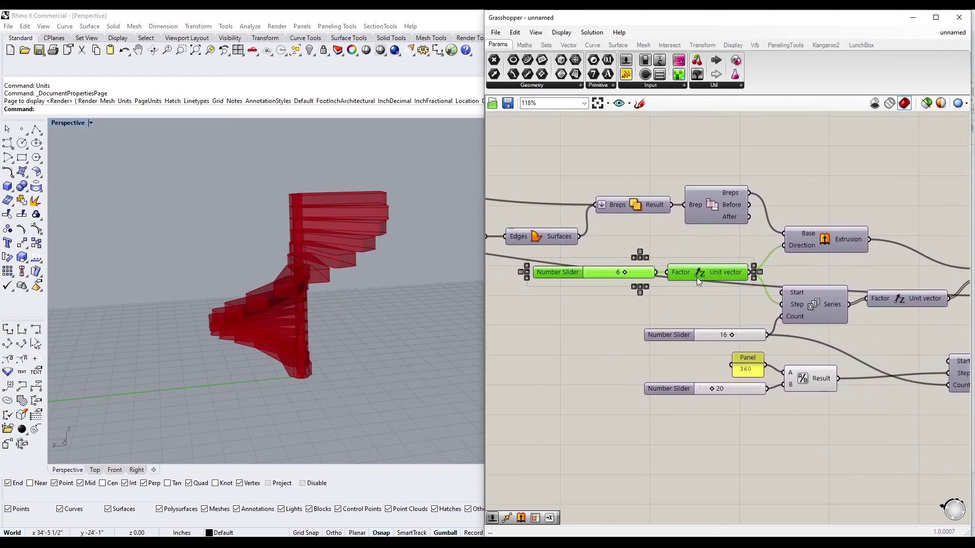
pyautogui.moveTo(690, 275); pyautogui.dragTo(676, 301)
pyautogui.scroll(2, 685, 299)
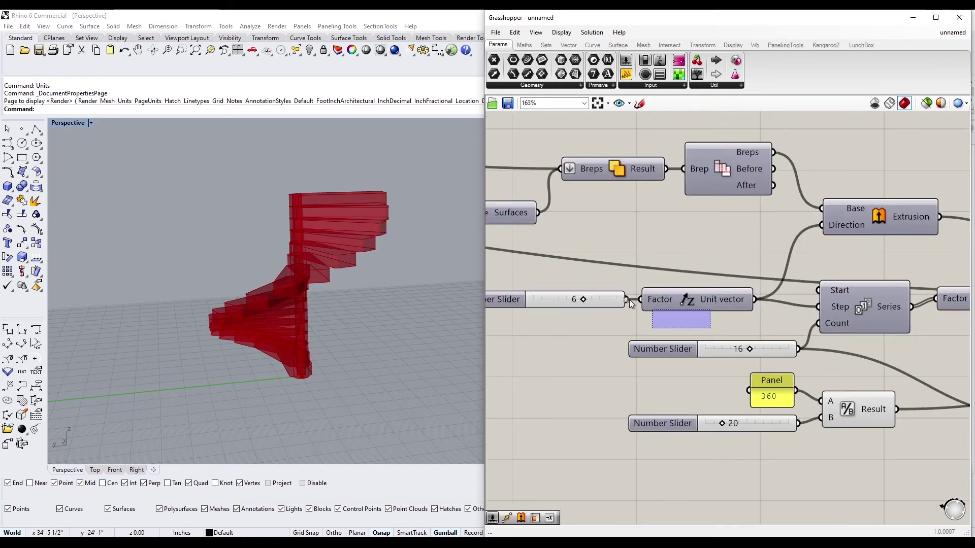
pyautogui.hotkey('ctrl', 'c')
pyautogui.hotkey('ctrl', 'v')
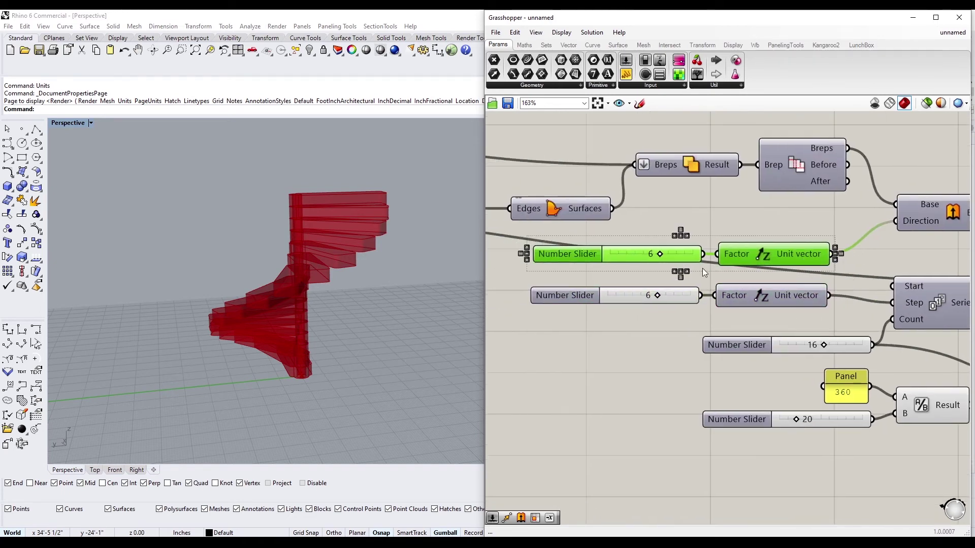
# - Set the slider driving the Extrude direction to 2 for a thinner tread
pyautogui.scroll(4, 635, 254)
pyautogui.moveTo(617, 245); pyautogui.dragTo(555, 249)
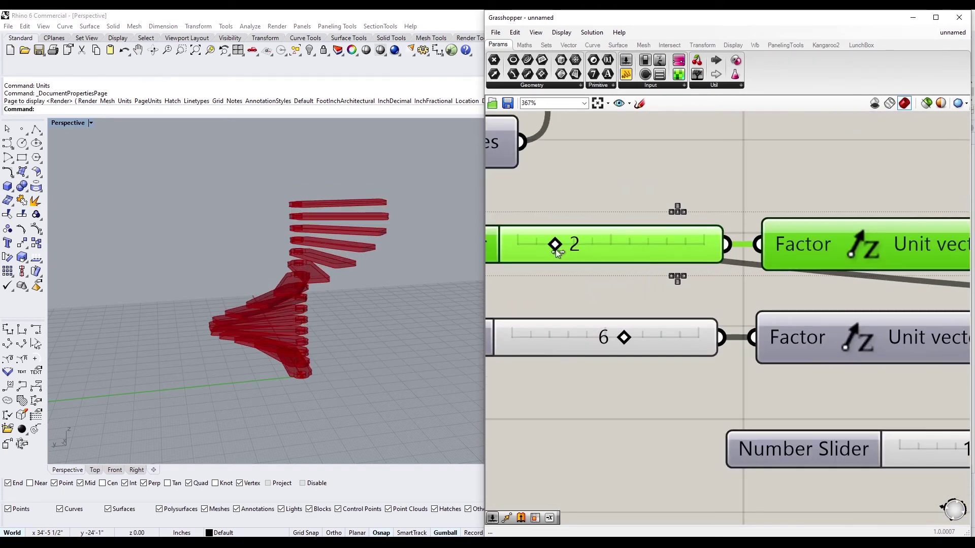
pyautogui.moveTo(295, 254); pyautogui.dragTo(386, 254, button='right')
pyautogui.scroll(-10, 786, 395)
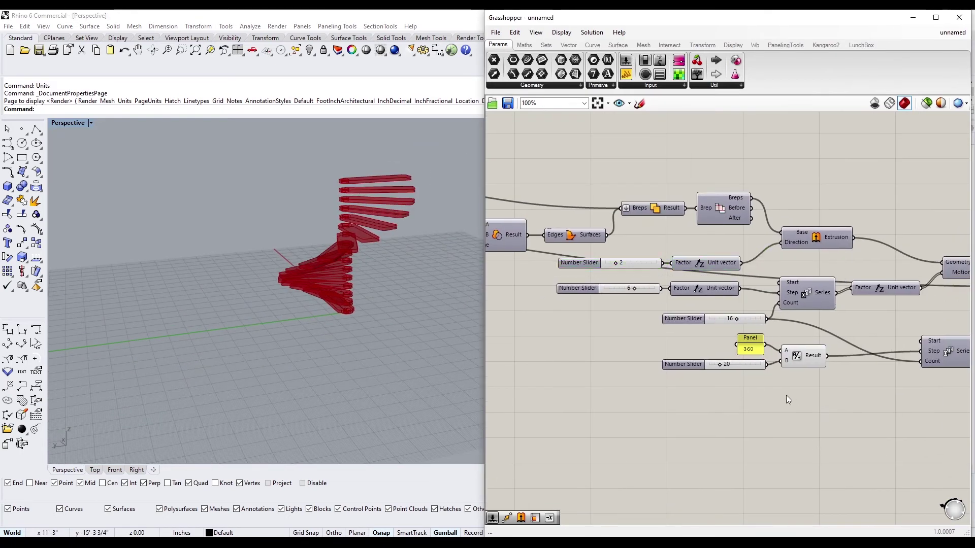
# - Space the Series, slider and division components farther below the Extrude group, aligning the step height slider and its Unit Z
pyautogui.moveTo(900, 368); pyautogui.dragTo(659, 266)
pyautogui.click(870, 230)
pyautogui.scroll(4, 703, 319)
pyautogui.click(700, 300)
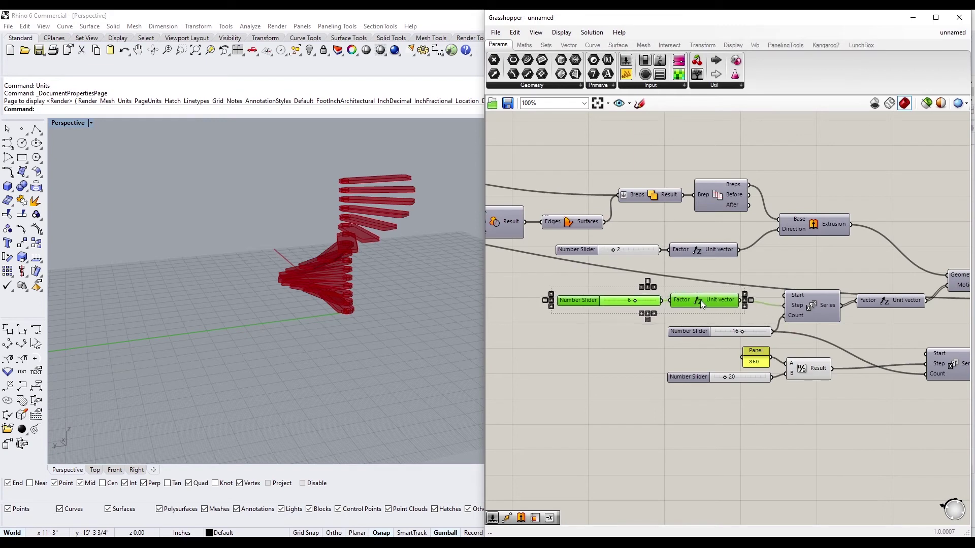
pyautogui.click(819, 319)
# - Move the rotation-angle Series up beneath the Move component
pyautogui.scroll(-2, 819, 319)
pyautogui.moveTo(864, 334); pyautogui.dragTo(868, 312)
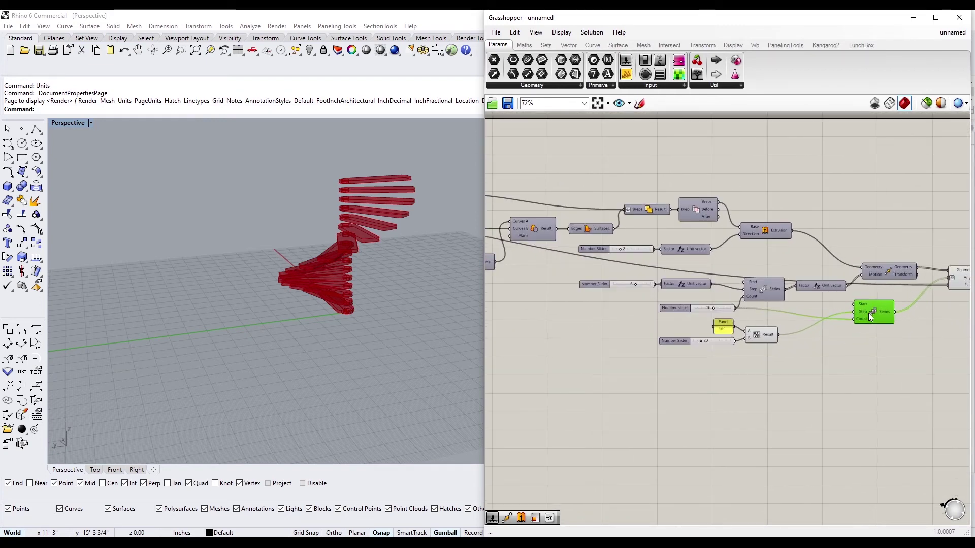
pyautogui.click(900, 346)
# - Shift the Move and Rotate group closer to the Extrude group, and lower its Series, slider and division components slightly
pyautogui.scroll(-3, 751, 273)
pyautogui.moveTo(916, 358); pyautogui.dragTo(639, 277)
pyautogui.scroll(3, 823, 276)
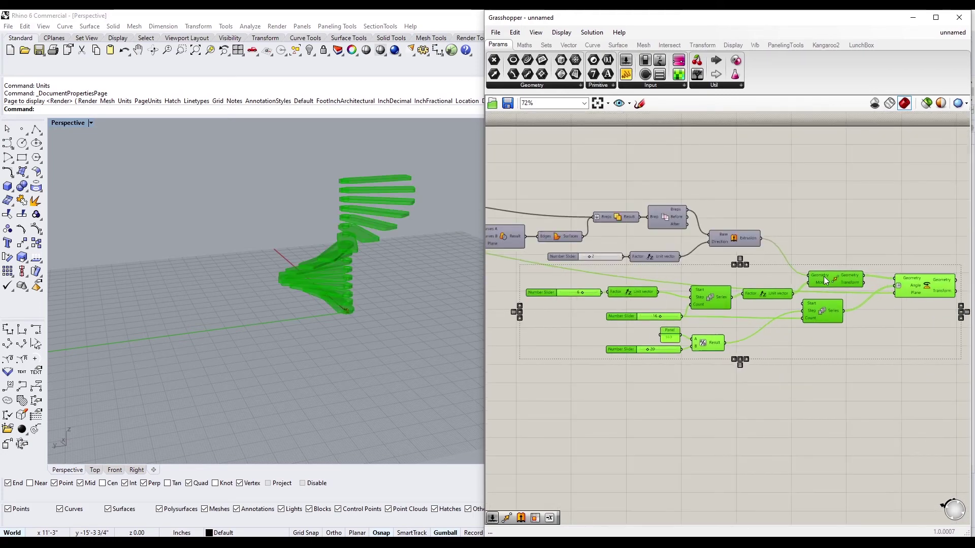
pyautogui.click(809, 393)
pyautogui.moveTo(809, 393); pyautogui.dragTo(539, 289)
pyautogui.moveTo(757, 293); pyautogui.dragTo(755, 299)
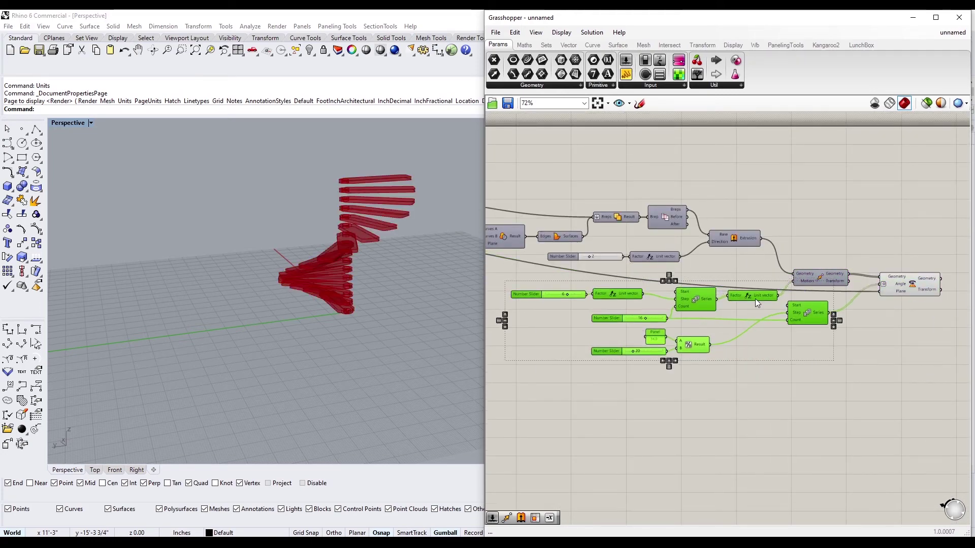
# - Add an Extrude component and a Boundary Surfaces component in the empty canvas area below the Unit Y component
pyautogui.click(755, 304)
pyautogui.moveTo(432, 258); pyautogui.dragTo(324, 293, button='right')
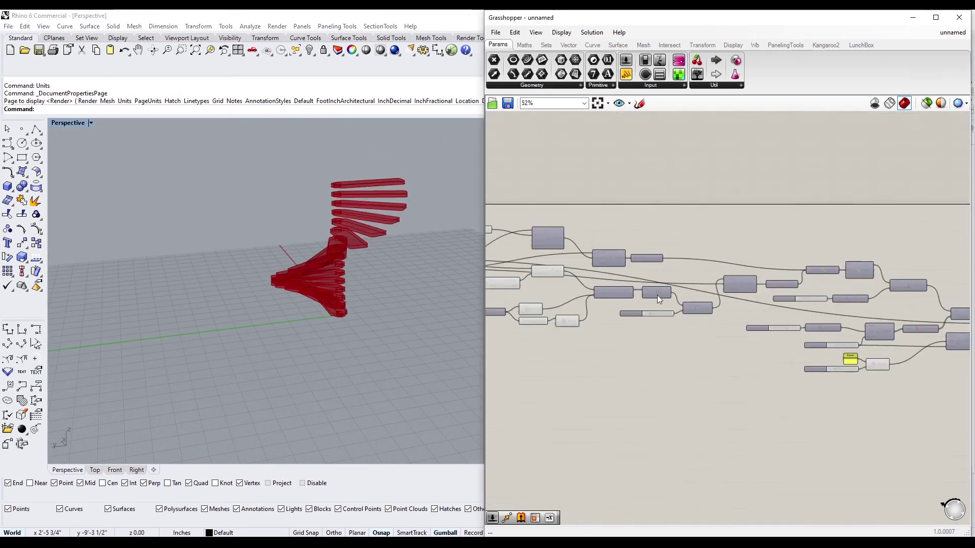
pyautogui.scroll(2, 657, 294)
pyautogui.doubleClick(803, 413)
pyautogui.write('extrude')
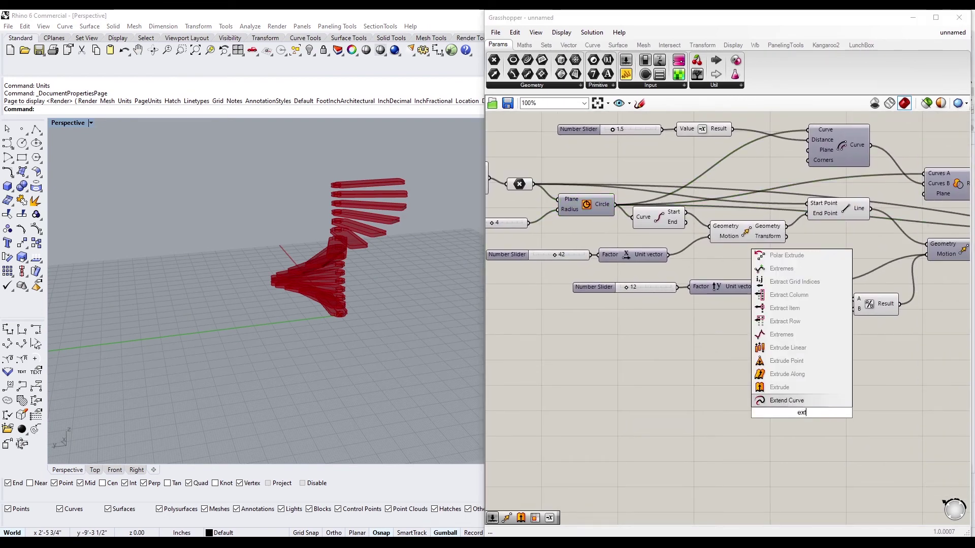
pyautogui.press('Return')
pyautogui.moveTo(706, 381); pyautogui.dragTo(751, 388, button='right')
pyautogui.doubleClick(795, 398)
pyautogui.write('edge')
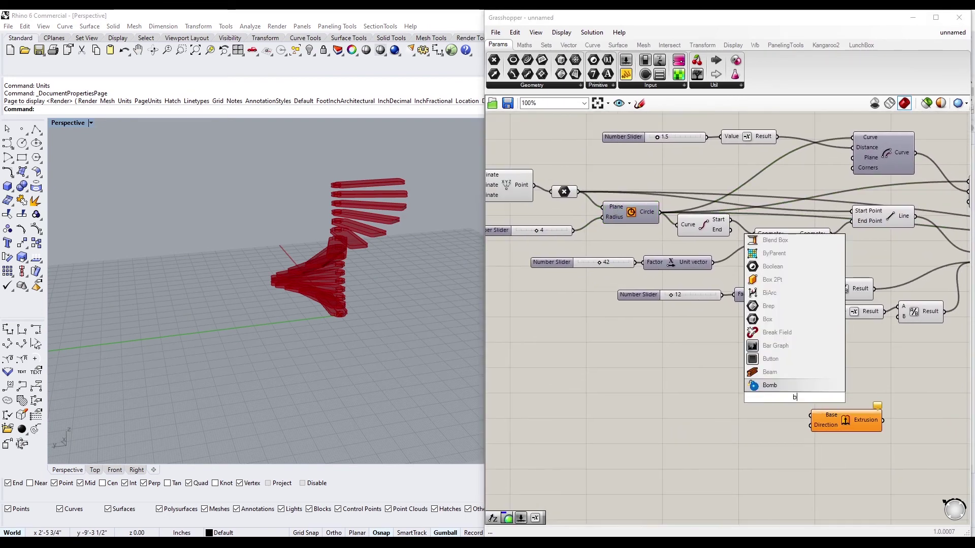
pyautogui.press('Return')
# - Place the new Boundary Surfaces clear of the Extrude and connect the offset curve to its Edges input
pyautogui.scroll(-1, 808, 399)
pyautogui.moveTo(808, 399); pyautogui.dragTo(623, 345, button='right')
pyautogui.moveTo(623, 345); pyautogui.dragTo(812, 343)
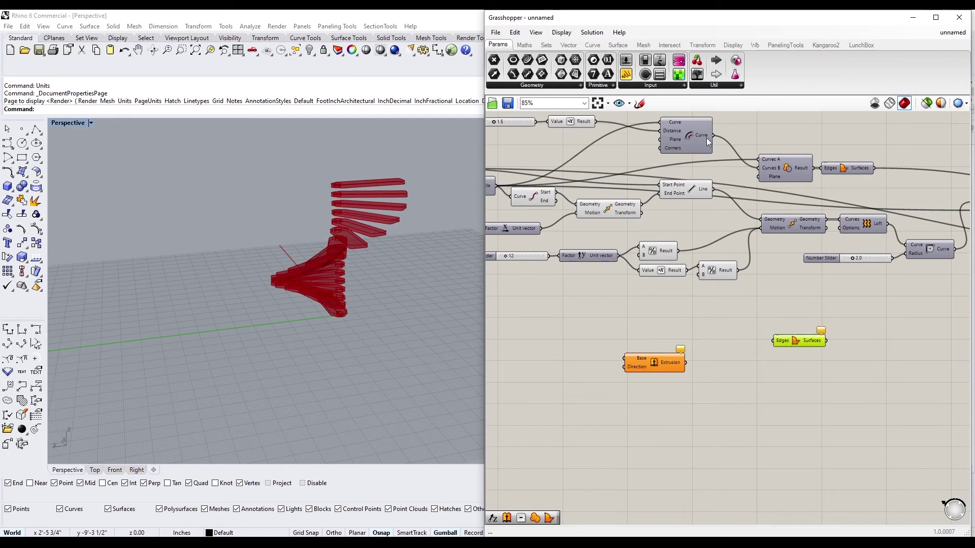
pyautogui.moveTo(713, 135)
pyautogui.mouseDown()
pyautogui.moveTo(721, 198)
pyautogui.moveTo(773, 341)
pyautogui.mouseUp()
pyautogui.scroll(3, 291, 285)
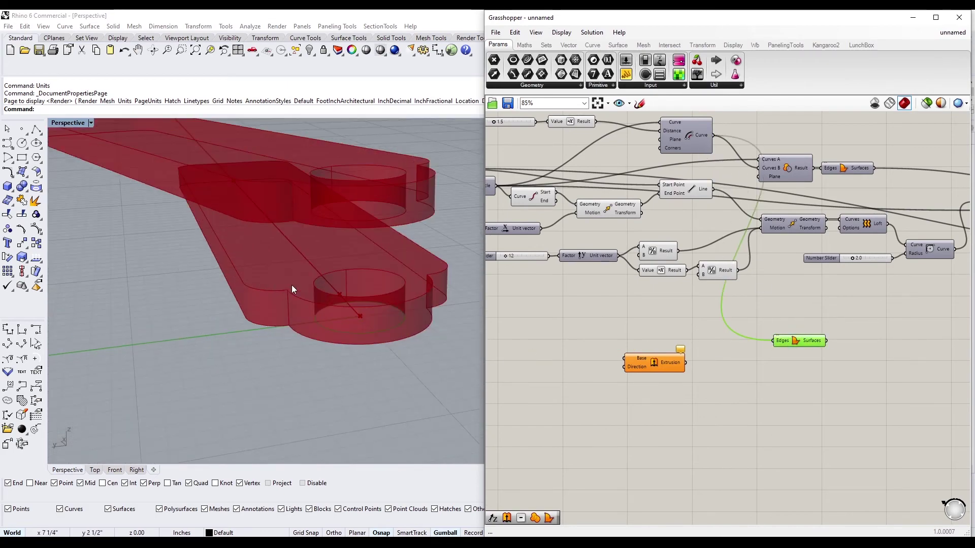
# - Move the new Extrude beside the new Boundary Surfaces and add a Unit Z component to drive its direction
pyautogui.scroll(-1, 292, 285)
pyautogui.moveTo(684, 360); pyautogui.dragTo(562, 362, button='right')
pyautogui.scroll(-1, 562, 363)
pyautogui.moveTo(534, 362); pyautogui.dragTo(879, 174)
pyautogui.scroll(2, 860, 177)
pyautogui.click(833, 196)
pyautogui.doubleClick(832, 196)
pyautogui.write('unit z')
pyautogui.press('Return')
# - Move the pole's Boundary Surfaces, Unit Z and Extrude group to the far end of the graph, above the Rotate component
pyautogui.scroll(-1, 873, 178)
pyautogui.moveTo(765, 223); pyautogui.dragTo(654, 163)
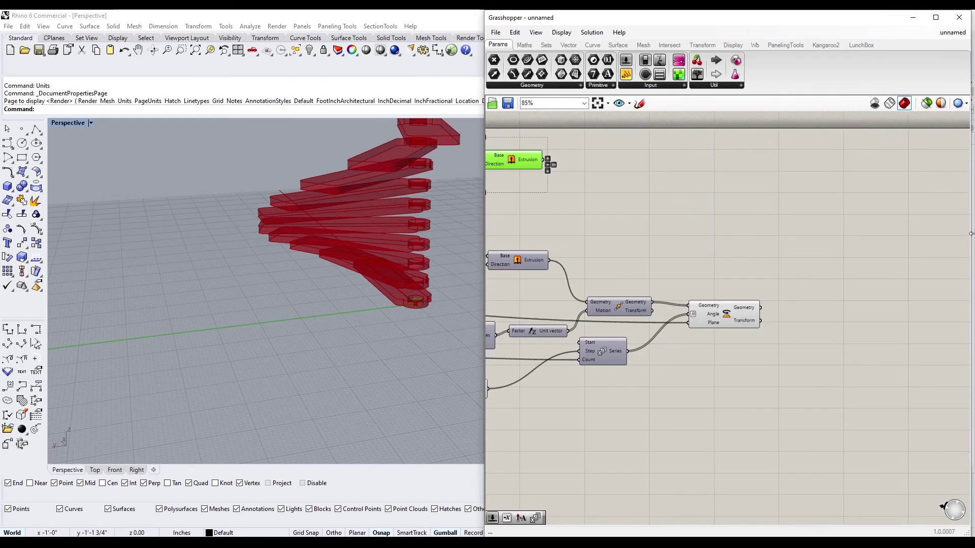
pyautogui.moveTo(528, 168); pyautogui.dragTo(875, 169)
pyautogui.click(833, 254)
# - Add a Multiplication component, connecting the step height slider to A and the step count slider to B
pyautogui.moveTo(768, 261); pyautogui.dragTo(874, 243, button='right')
pyautogui.doubleClick(846, 211)
pyautogui.write('x')
pyautogui.press('Return')
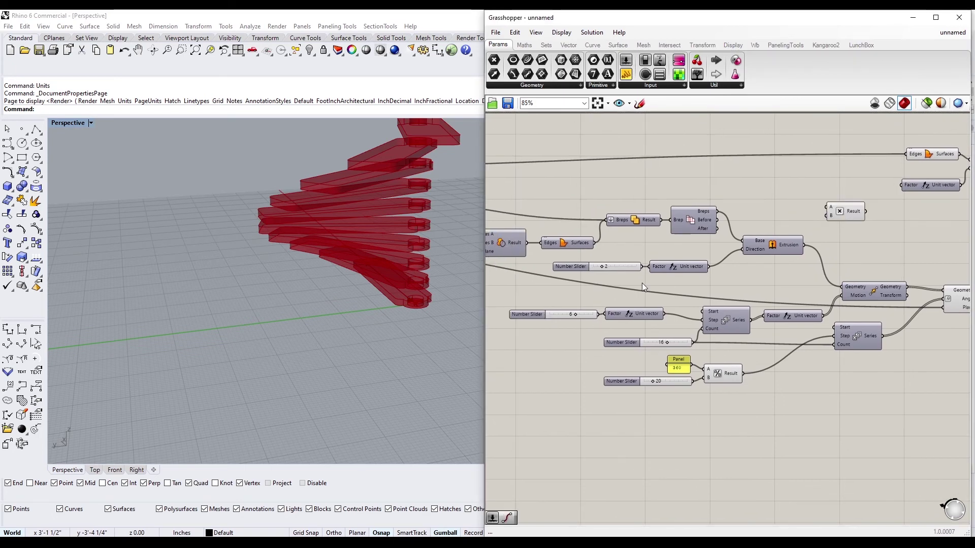
pyautogui.moveTo(602, 314); pyautogui.dragTo(826, 207)
pyautogui.moveTo(694, 343); pyautogui.dragTo(864, 257)
# - Move the pole's extrusion group closer to the Multiplication and connect the product to its Unit Z factor
pyautogui.moveTo(864, 257); pyautogui.dragTo(681, 277, button='right')
pyautogui.moveTo(867, 234); pyautogui.dragTo(748, 248)
pyautogui.moveTo(697, 286); pyautogui.dragTo(723, 276)
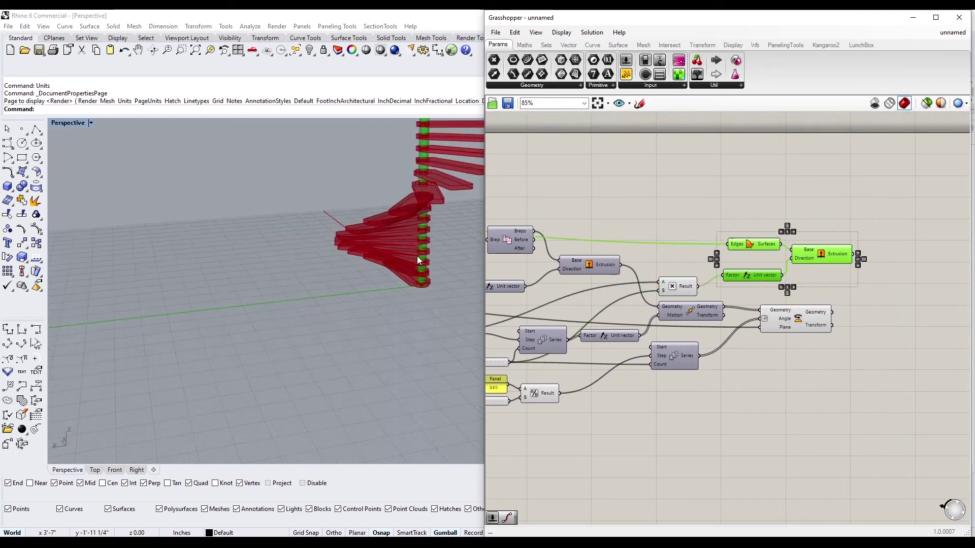
pyautogui.moveTo(416, 256); pyautogui.dragTo(437, 249, button='right')
pyautogui.click(688, 206)
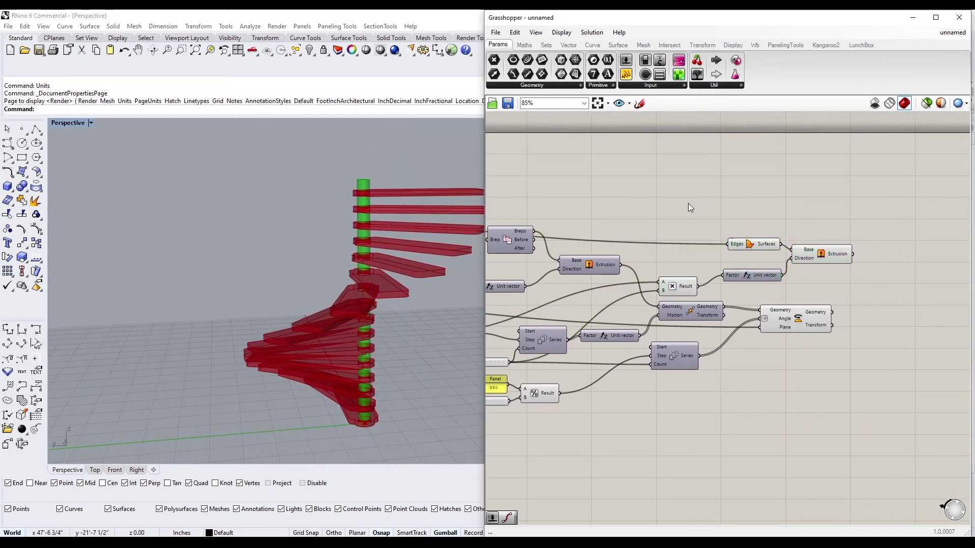
# - Add a Subtraction component above the pole's Boundary Surfaces
pyautogui.scroll(-1, 737, 238)
pyautogui.moveTo(737, 239); pyautogui.dragTo(851, 252, button='right')
pyautogui.moveTo(919, 300); pyautogui.dragTo(835, 236)
pyautogui.click(862, 240)
pyautogui.scroll(3, 899, 288)
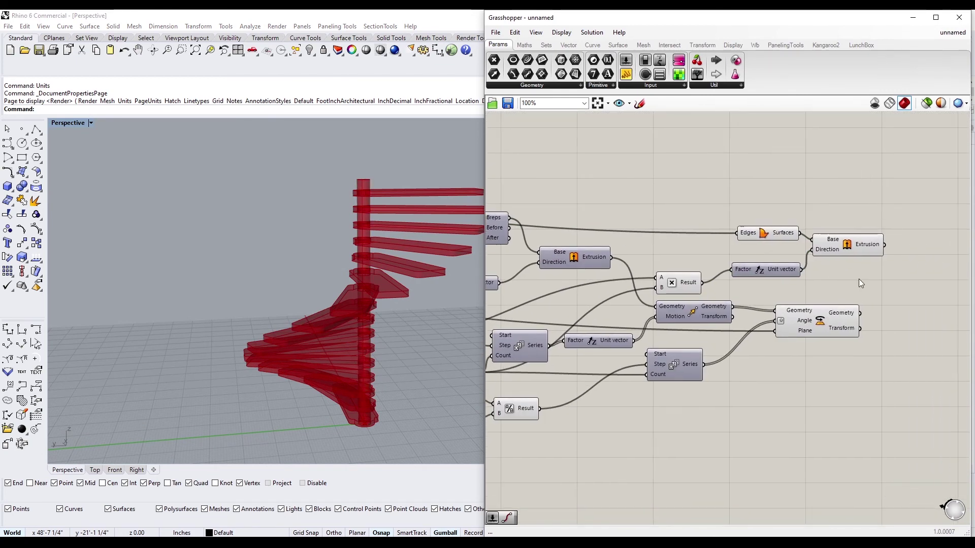
pyautogui.moveTo(874, 286); pyautogui.dragTo(772, 223)
pyautogui.doubleClick(771, 208)
pyautogui.write('-')
pyautogui.press('Return')
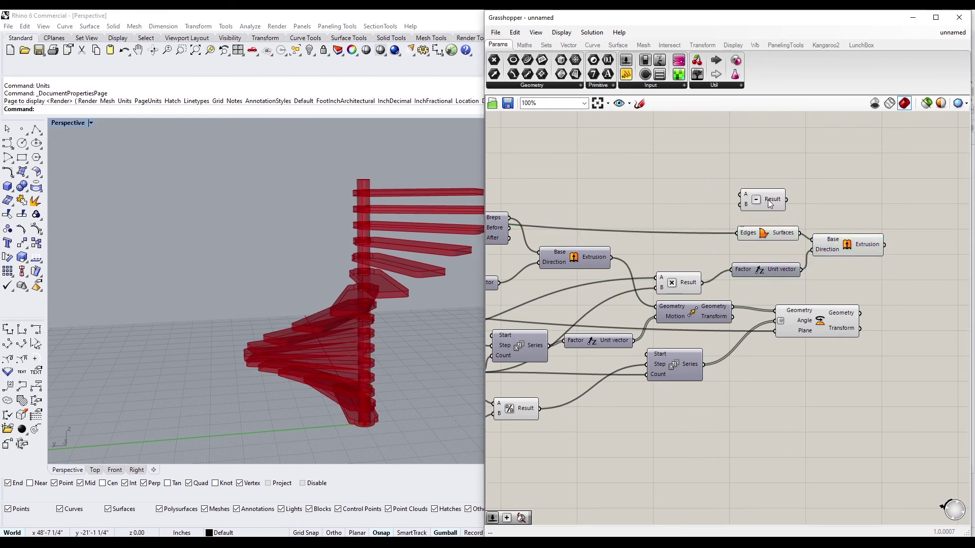
# - Place the Subtraction between the Multiplication and the pole's Unit Z, and connect the product to its A input
pyautogui.moveTo(858, 283); pyautogui.dragTo(760, 239)
pyautogui.moveTo(760, 236); pyautogui.dragTo(814, 228)
pyautogui.moveTo(764, 199); pyautogui.dragTo(743, 252)
pyautogui.scroll(3, 716, 272)
pyautogui.moveTo(696, 287); pyautogui.dragTo(737, 257)
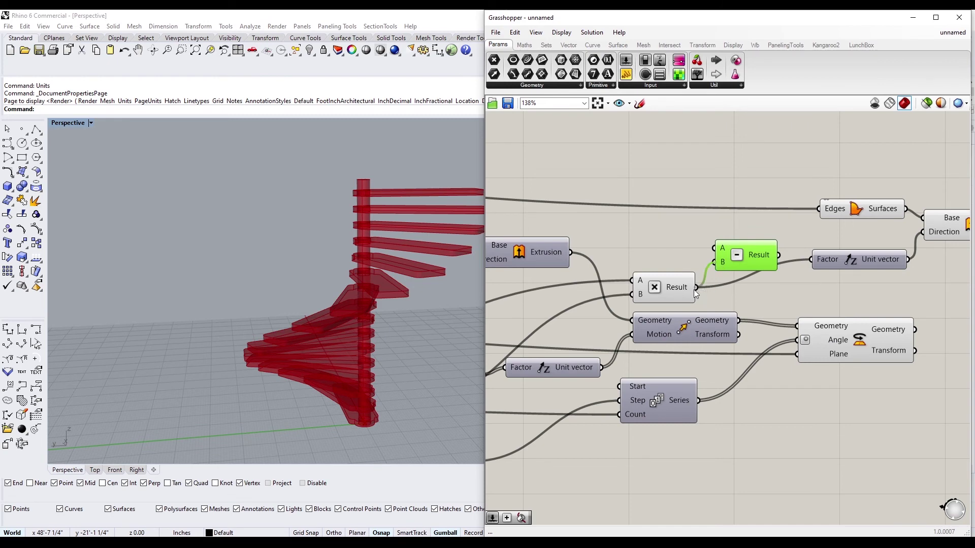
pyautogui.moveTo(697, 288); pyautogui.dragTo(715, 248)
# - Connect the step height slider to the Subtraction's B input and feed the difference into the pole's Unit Z factor
pyautogui.doubleClick(650, 243)
pyautogui.scroll(-4, 655, 293)
pyautogui.scroll(2, 822, 324)
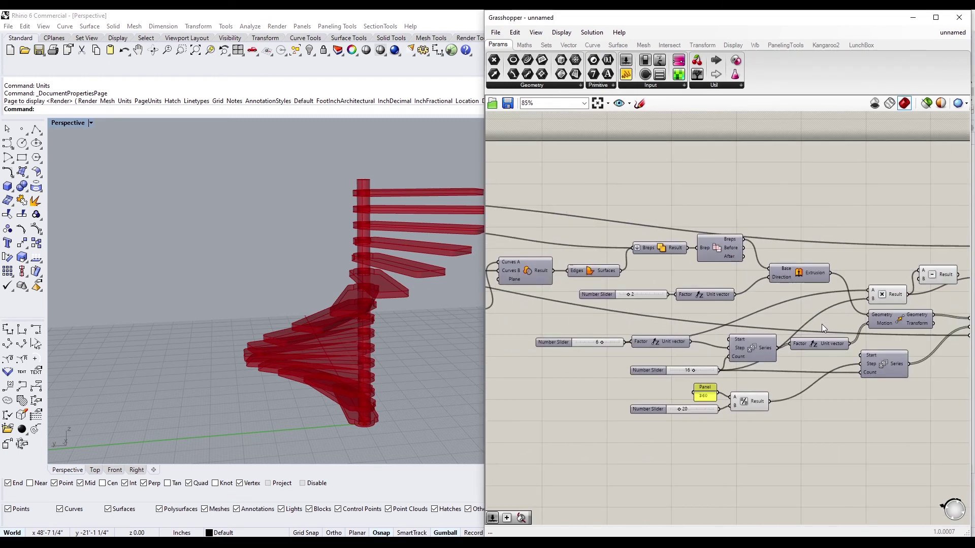
pyautogui.moveTo(574, 350); pyautogui.dragTo(877, 289)
pyautogui.scroll(3, 877, 288)
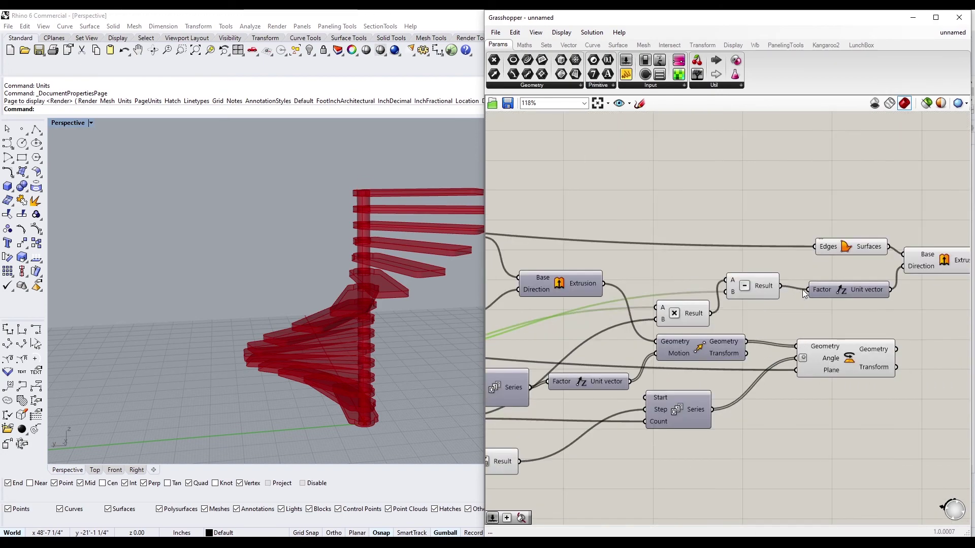
pyautogui.click(763, 291)
# - Check the document's model unit settings and close the properties dialog
pyautogui.scroll(-5, 724, 263)
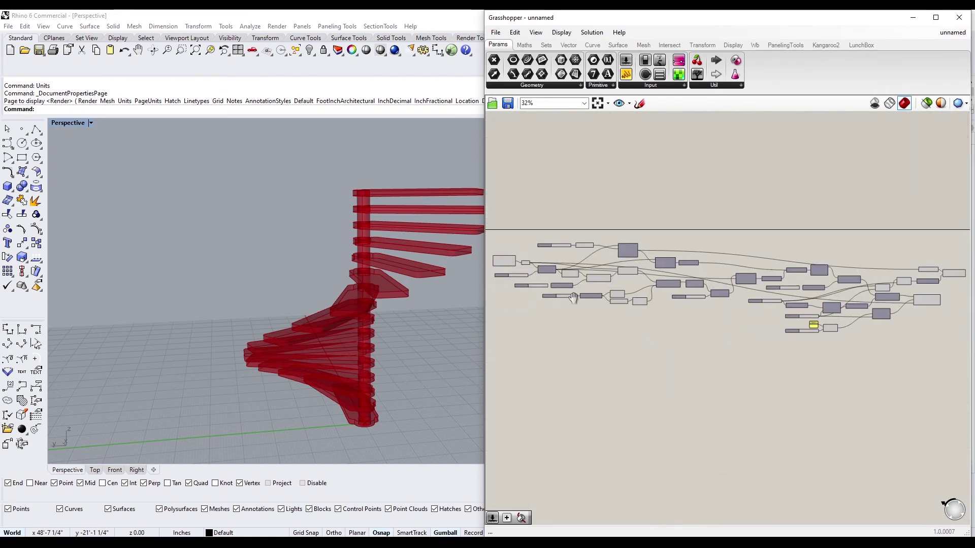
pyautogui.scroll(5, 632, 255)
pyautogui.scroll(-5, 687, 200)
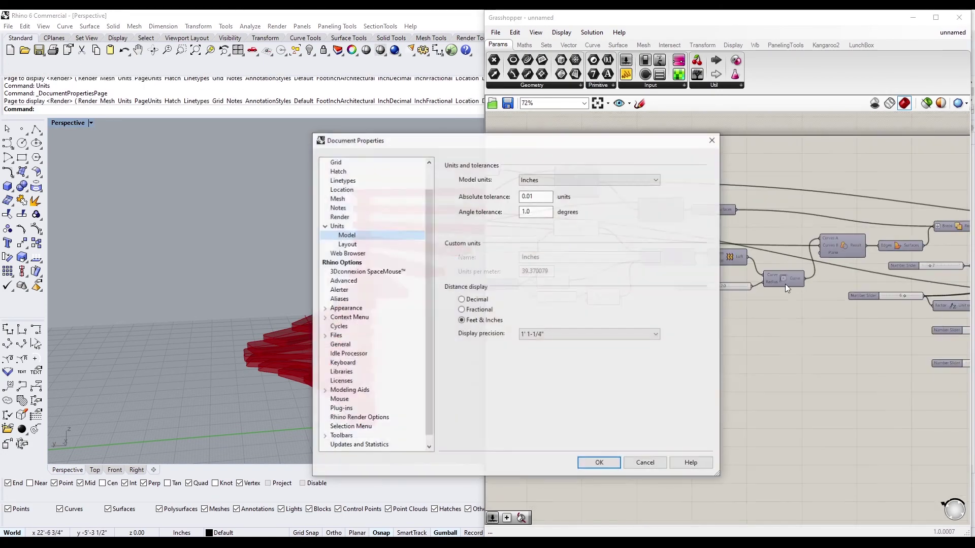
pyautogui.press('Return')
# - Set the step count slider to 12
pyautogui.scroll(8, 769, 283)
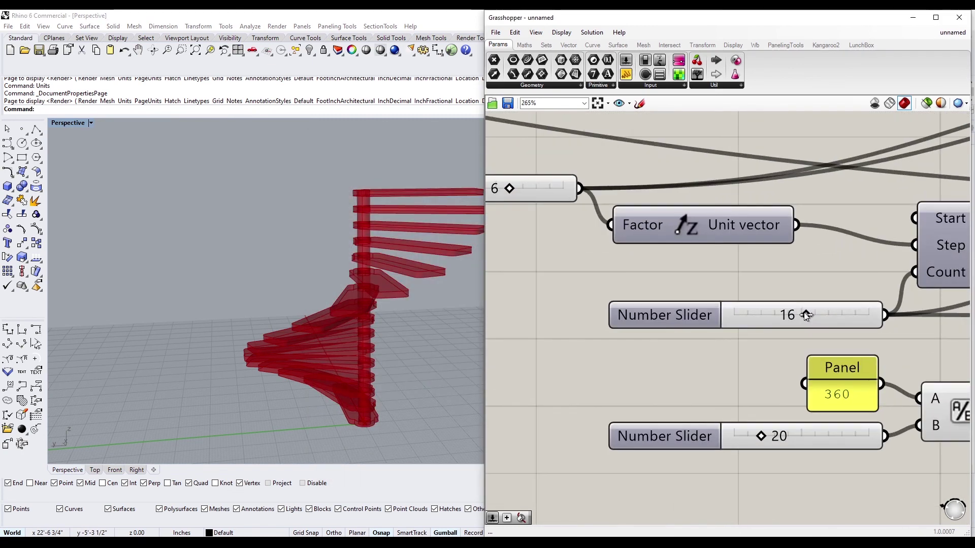
pyautogui.moveTo(751, 316); pyautogui.dragTo(819, 315)
pyautogui.moveTo(472, 266); pyautogui.dragTo(333, 265, button='right')
pyautogui.moveTo(819, 315); pyautogui.dragTo(788, 314)
pyautogui.scroll(6, 391, 282)
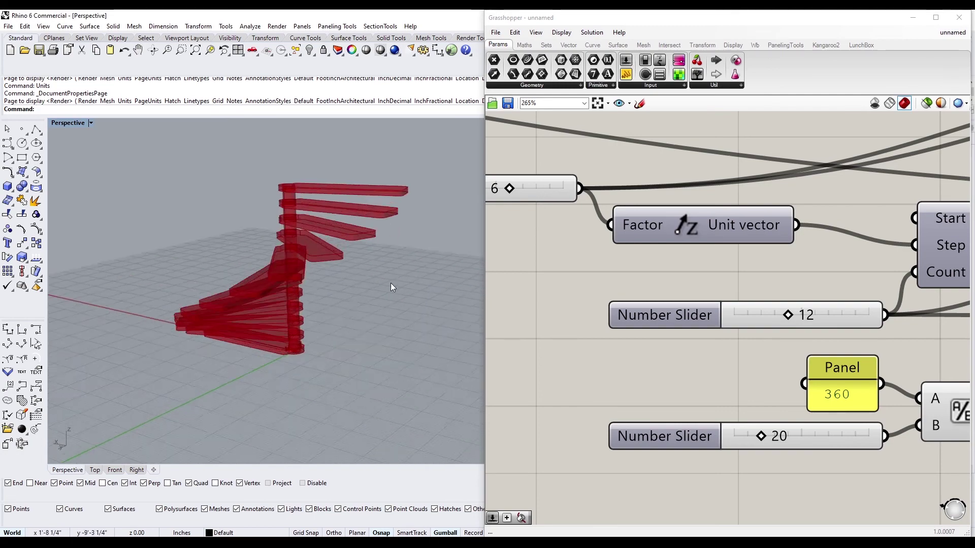
# - Set the fillet radius slider to 10.0 to round the tread ends
pyautogui.scroll(-5, 821, 362)
pyautogui.scroll(5, 657, 346)
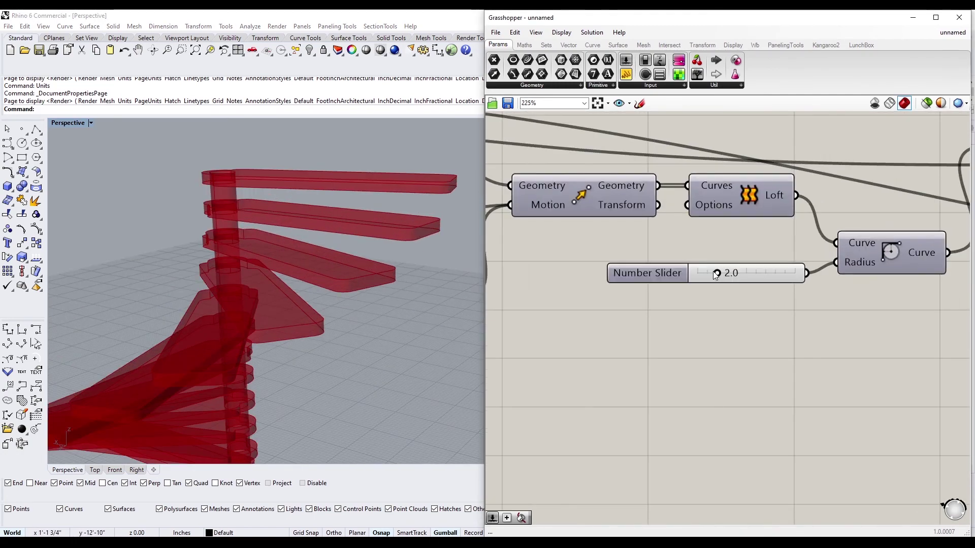
pyautogui.moveTo(739, 274); pyautogui.dragTo(826, 274)
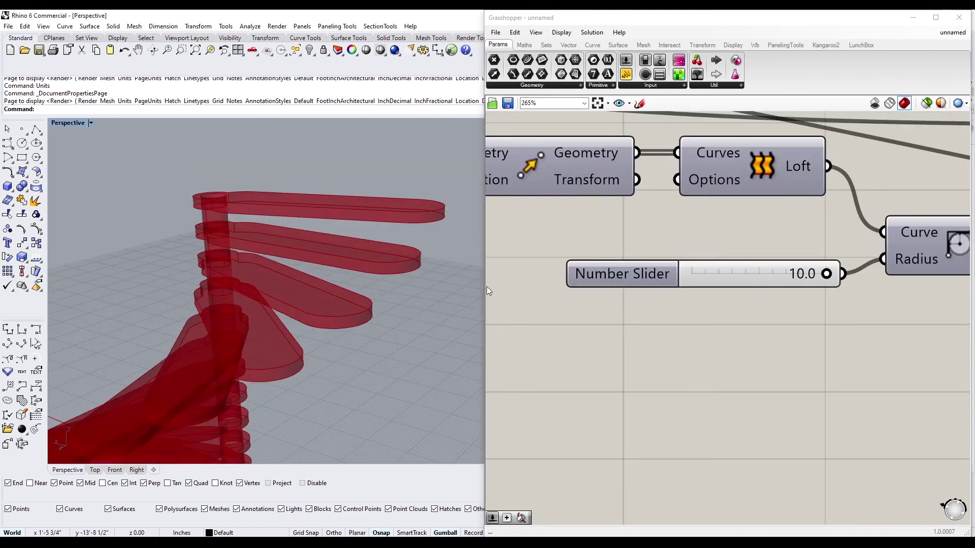
pyautogui.scroll(2, 230, 263)
pyautogui.scroll(2, 230, 263)
# - Try another tread width on the slider driving Unit Y and set it back to 12
pyautogui.scroll(-3, 174, 254)
pyautogui.scroll(-5, 661, 294)
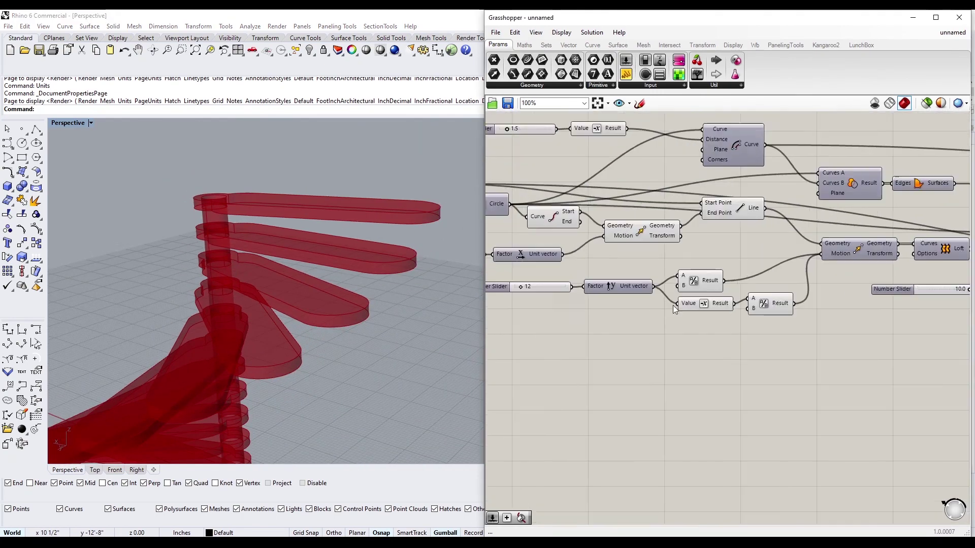
pyautogui.scroll(5, 672, 305)
pyautogui.moveTo(744, 281); pyautogui.dragTo(753, 282)
pyautogui.doubleClick(752, 277)
pyautogui.write('12')
pyautogui.press('Return')
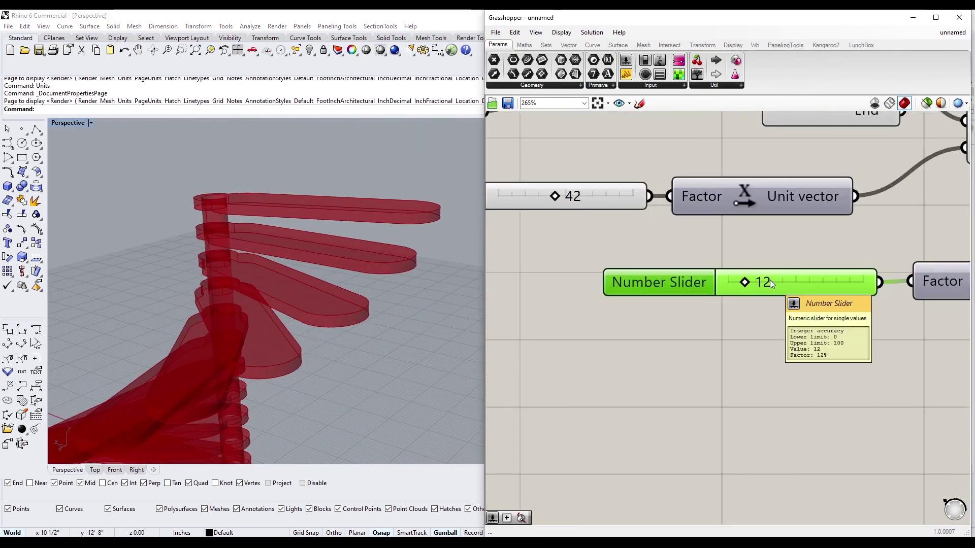
# - Nudge the offset distance slider and its Negative component into closer alignment above the circle components
pyautogui.scroll(-4, 675, 337)
pyautogui.scroll(3, 674, 337)
pyautogui.scroll(-2, 668, 285)
pyautogui.click(621, 291)
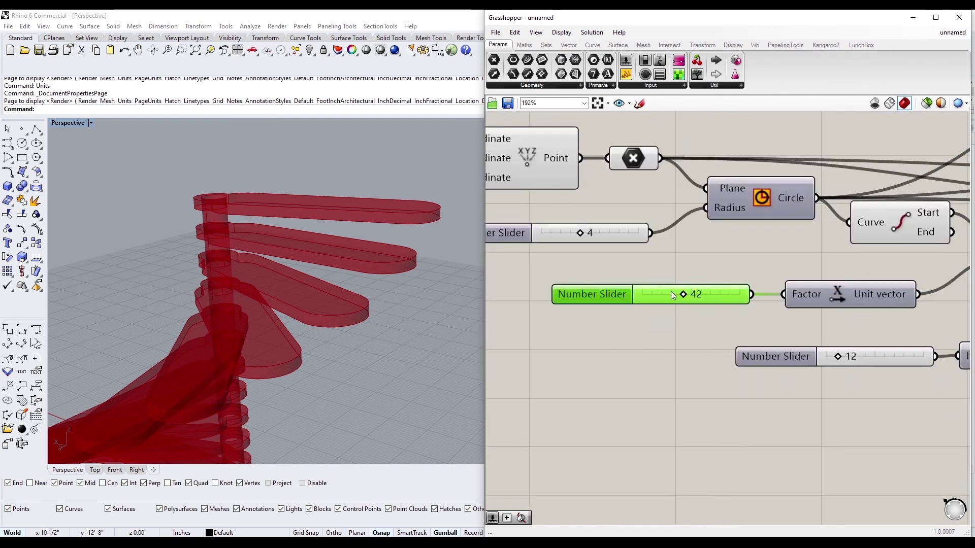
pyautogui.scroll(2, 215, 318)
pyautogui.scroll(-2, 711, 334)
pyautogui.scroll(-1, 779, 197)
pyautogui.scroll(1, 779, 197)
pyautogui.moveTo(778, 197); pyautogui.dragTo(778, 185)
pyautogui.moveTo(633, 184); pyautogui.dragTo(649, 178)
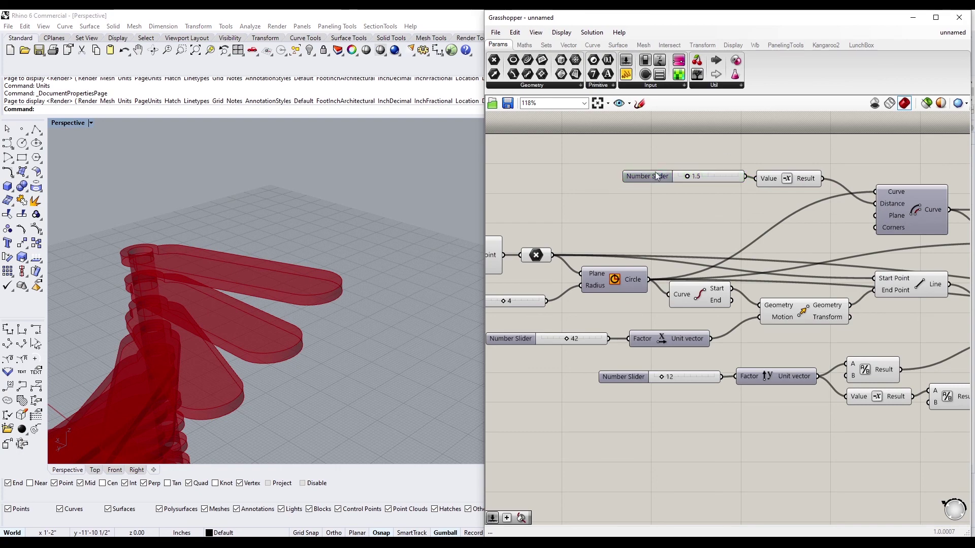
# - Examine the staircase in perspective together with the step, rotation and pole extrusion components in the graph
pyautogui.scroll(-3, 717, 232)
pyautogui.scroll(-1, 717, 232)
pyautogui.scroll(2, 775, 289)
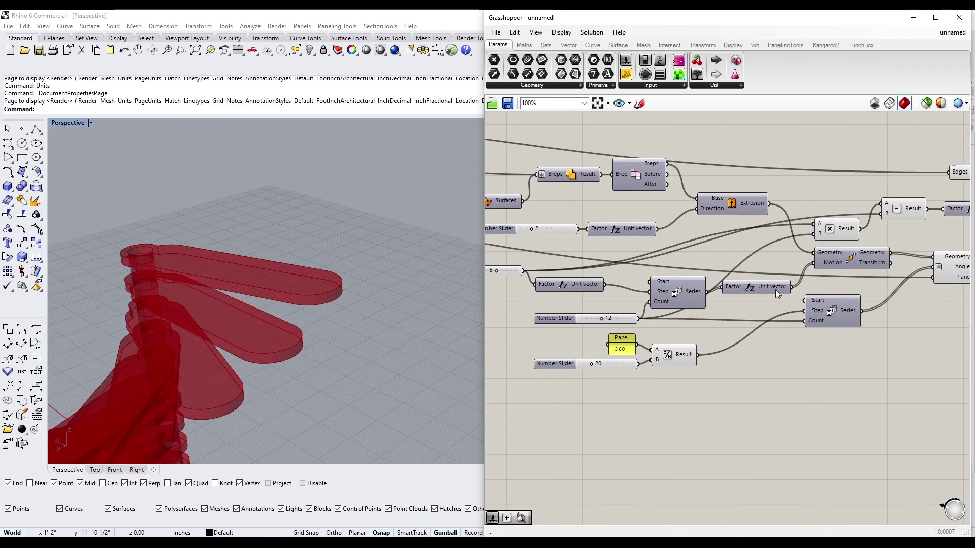
pyautogui.moveTo(776, 290); pyautogui.dragTo(856, 306, button='right')
pyautogui.scroll(2, 856, 306)
pyautogui.click(756, 207)
pyautogui.moveTo(272, 303); pyautogui.dragTo(260, 335, button='right')
pyautogui.scroll(2, 260, 335)
pyautogui.click(720, 343)
pyautogui.scroll(-4, 720, 343)
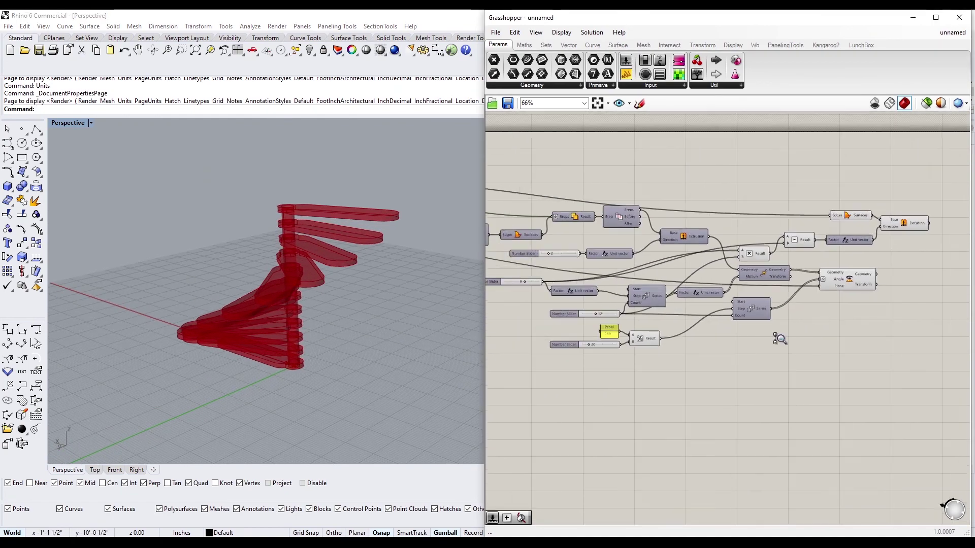